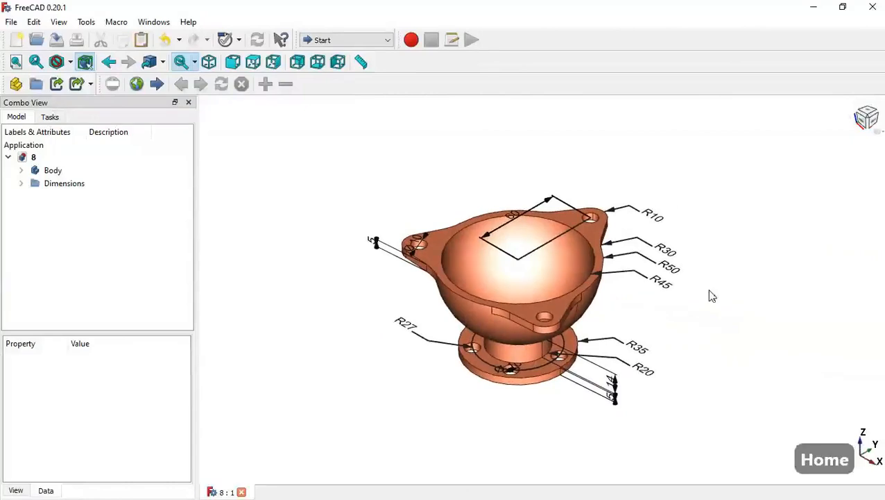
Step: Create a new document and switch to the Part Design workbench
click(10, 23)
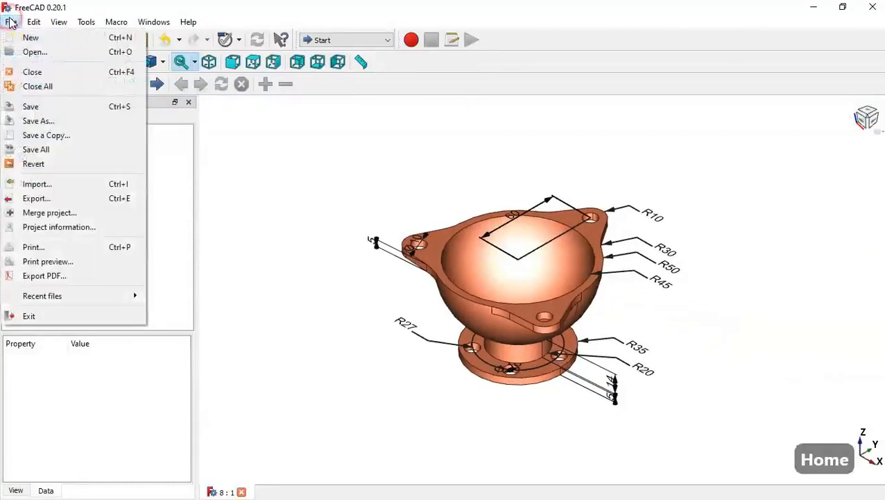
click(30, 38)
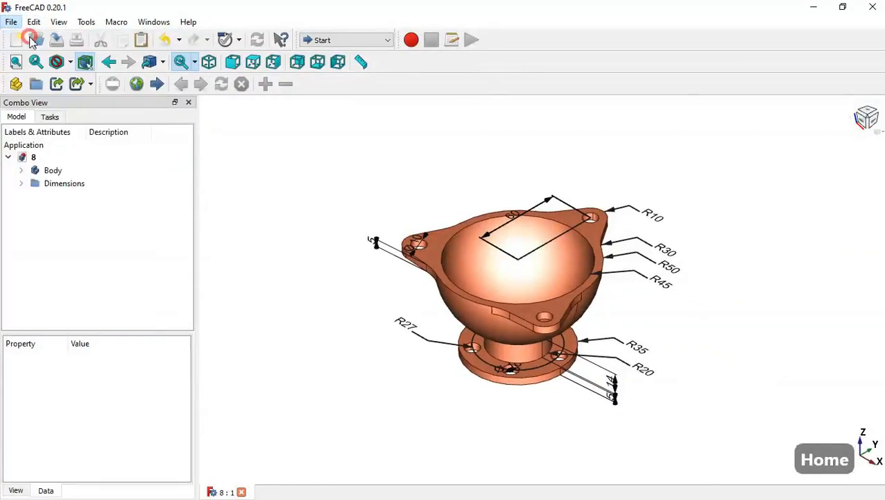
click(338, 40)
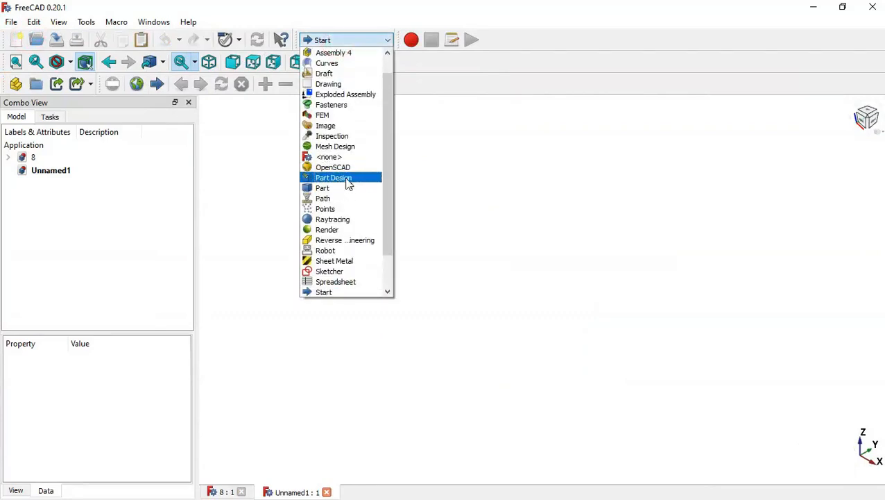
click(343, 177)
Step: Create a body and add an additive sphere with a radius of 50 mm
click(78, 167)
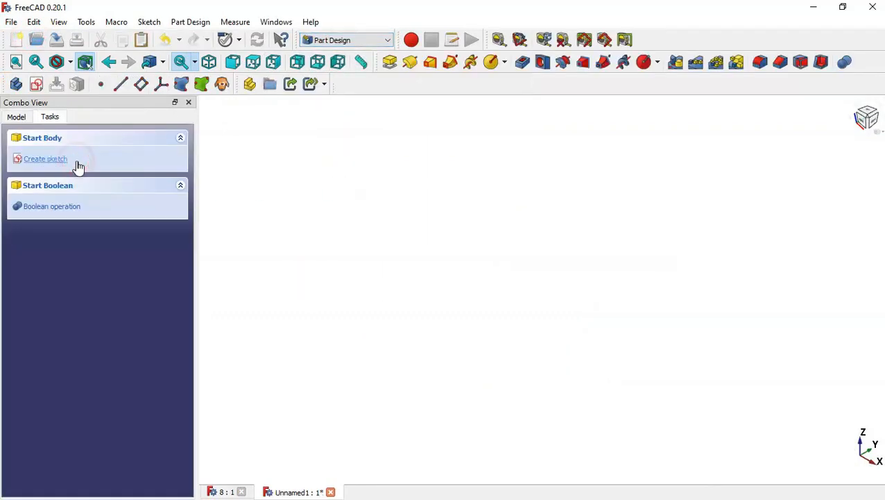
click(505, 63)
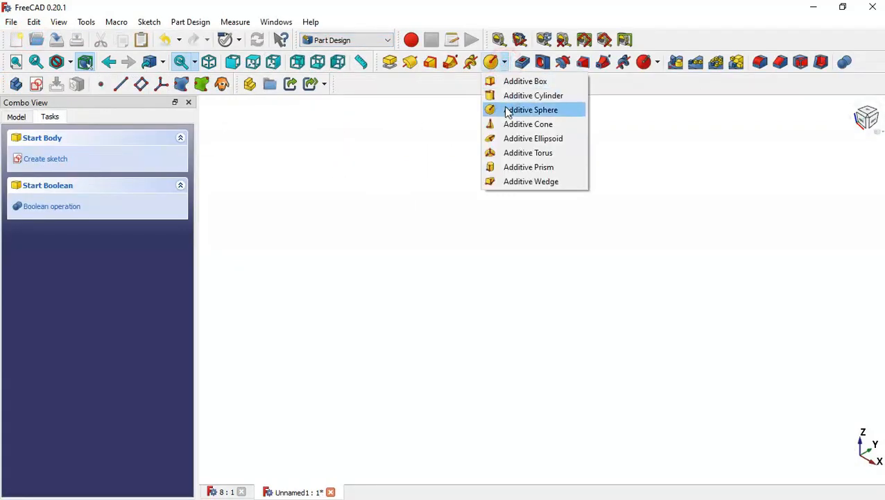
click(563, 111)
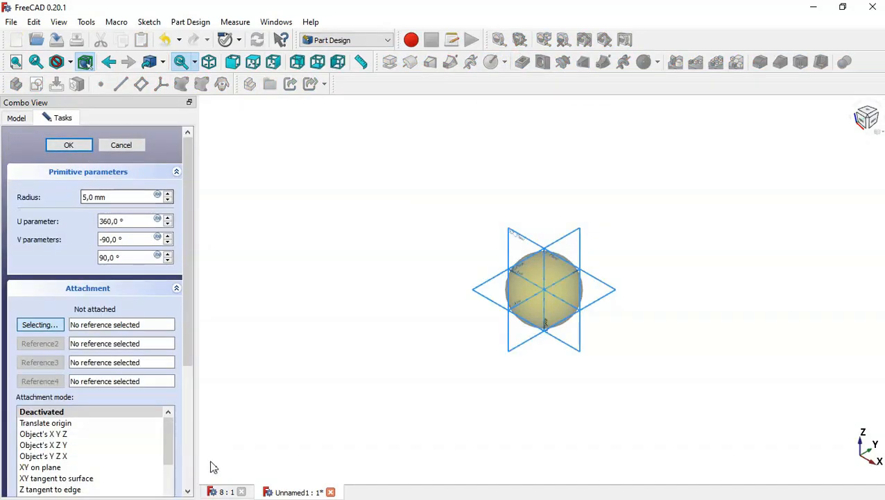
click(224, 491)
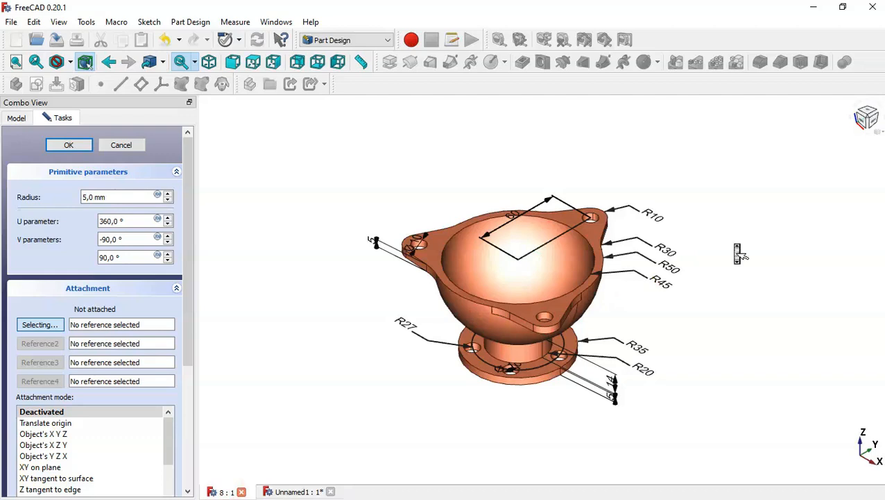
scroll(736, 246, up, 2)
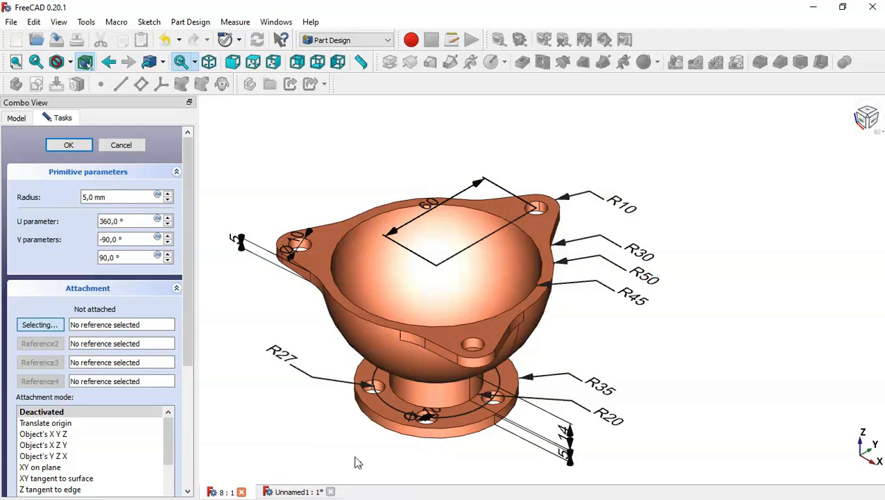
click(306, 491)
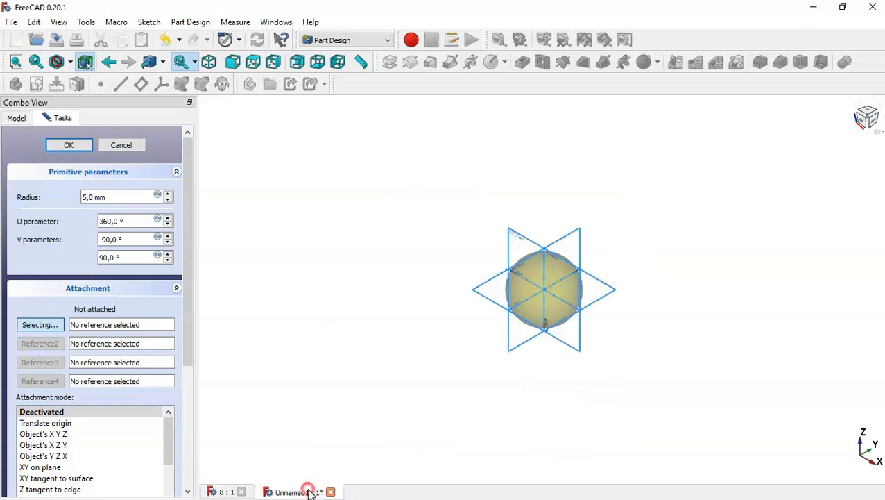
double_click(127, 197)
text(50)
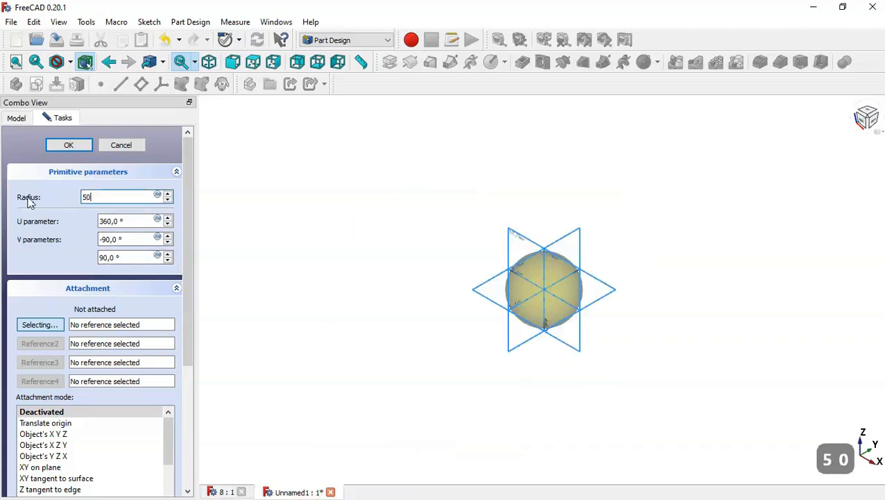
click(69, 145)
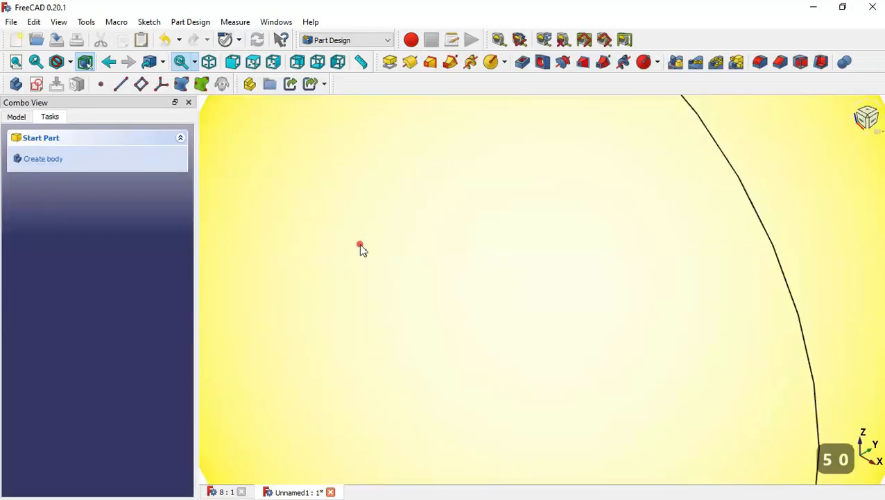
Step: Start a new sketch on the YZ plane of the body
click(360, 250)
key(Home)
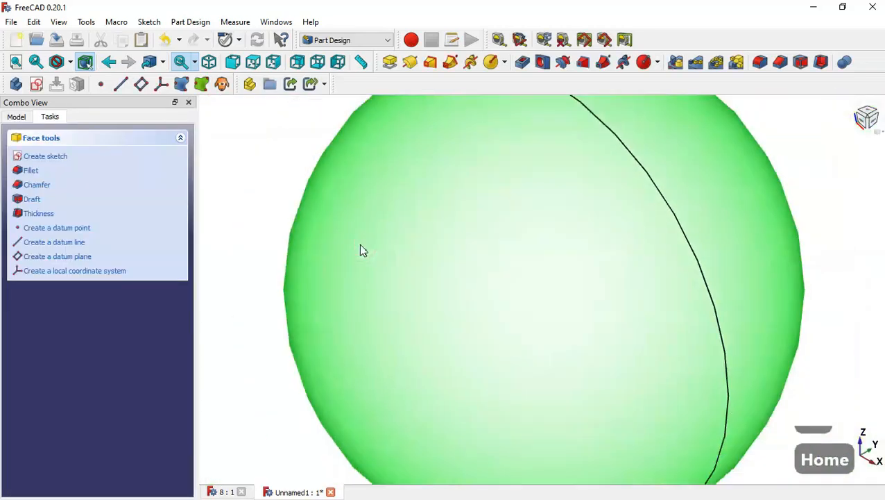
click(340, 249)
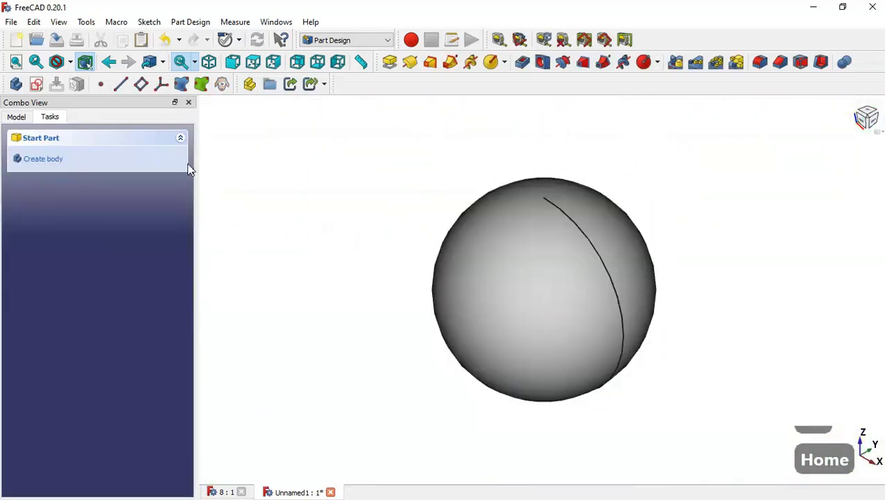
click(40, 87)
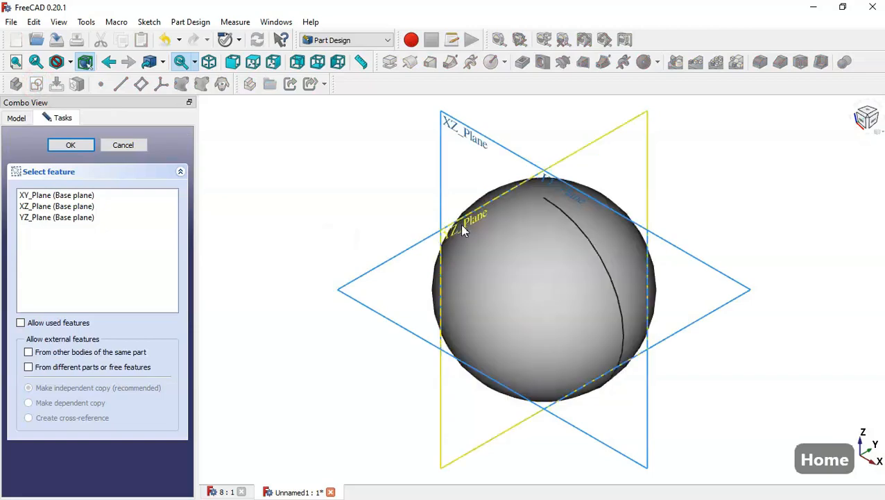
click(463, 230)
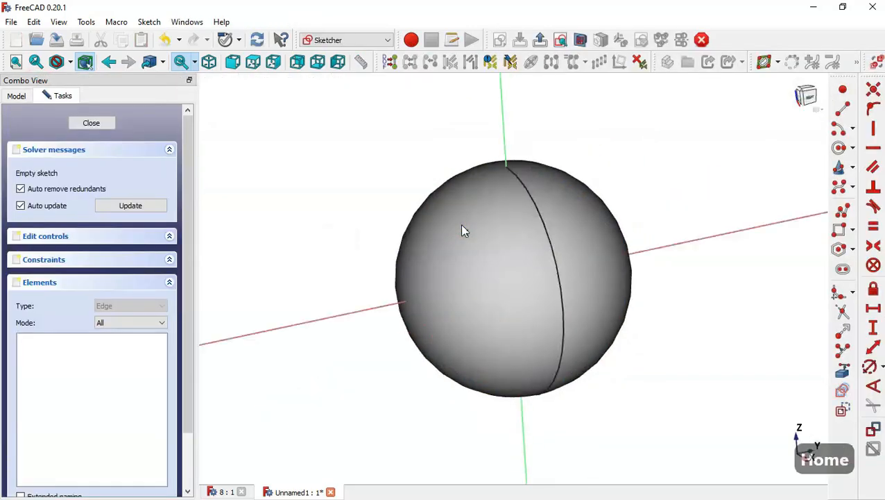
Step: Draw a rectangle enclosing the sphere's upper half above the horizontal axis and close the sketch
click(581, 40)
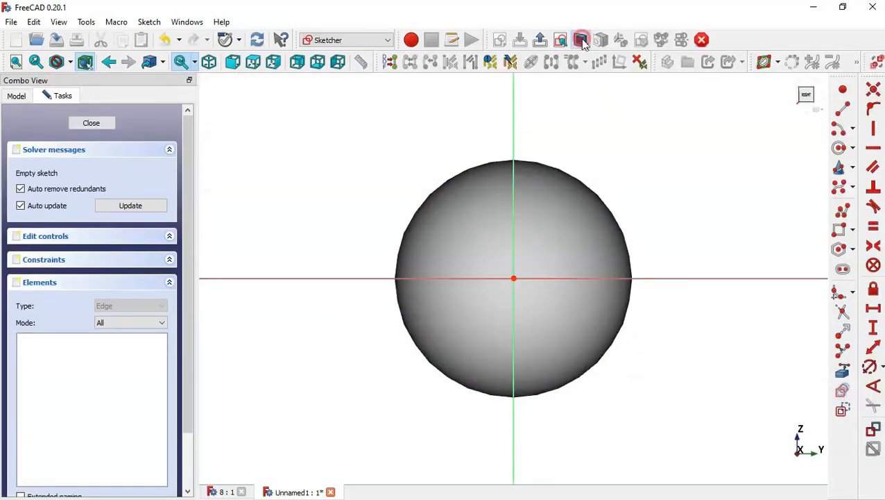
click(841, 233)
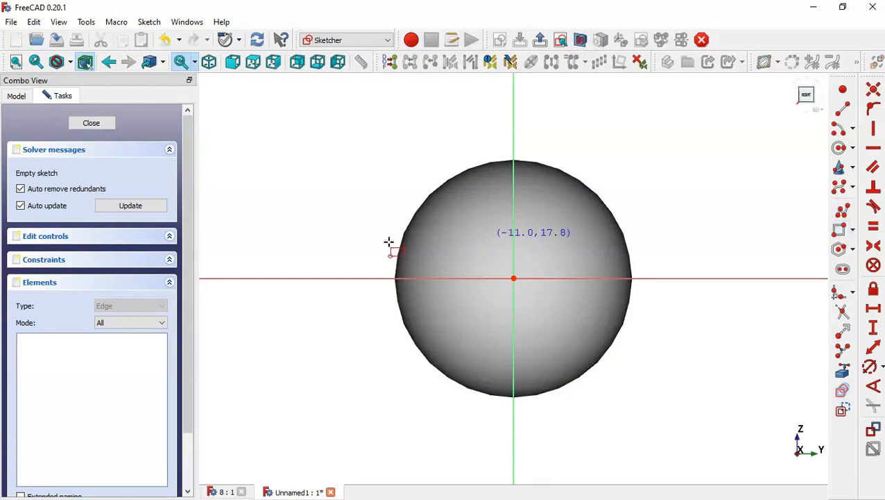
click(298, 276)
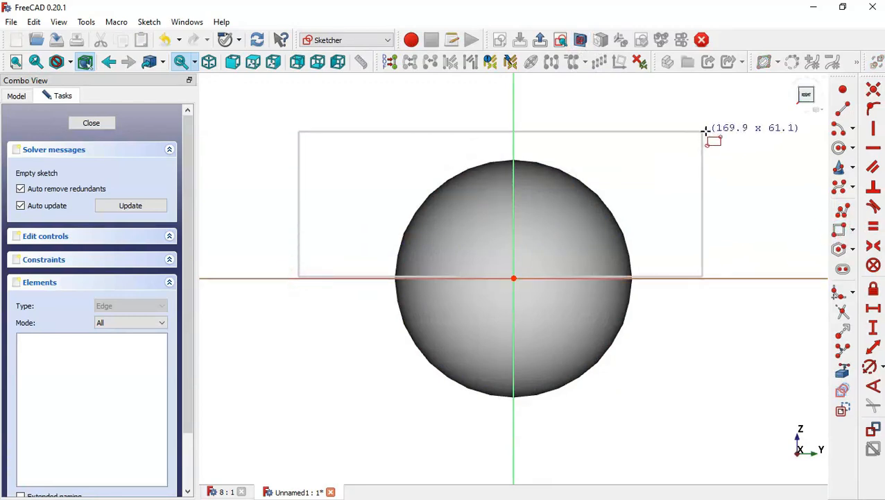
click(736, 134)
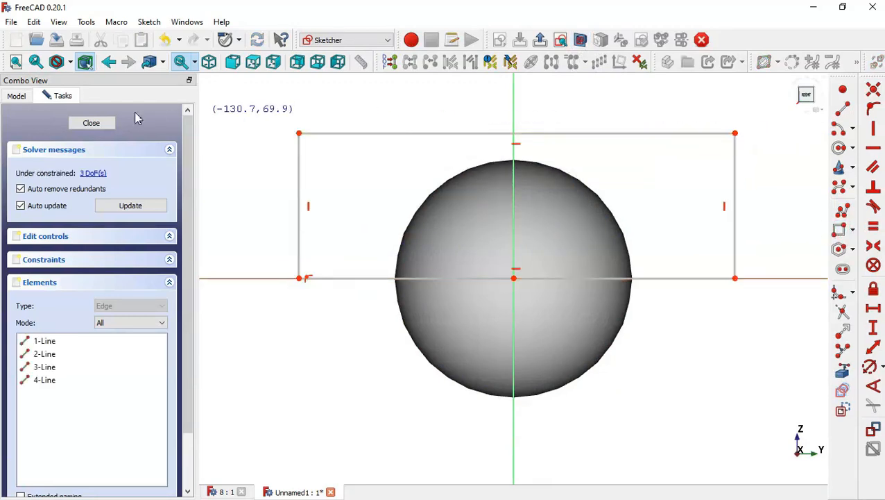
click(109, 124)
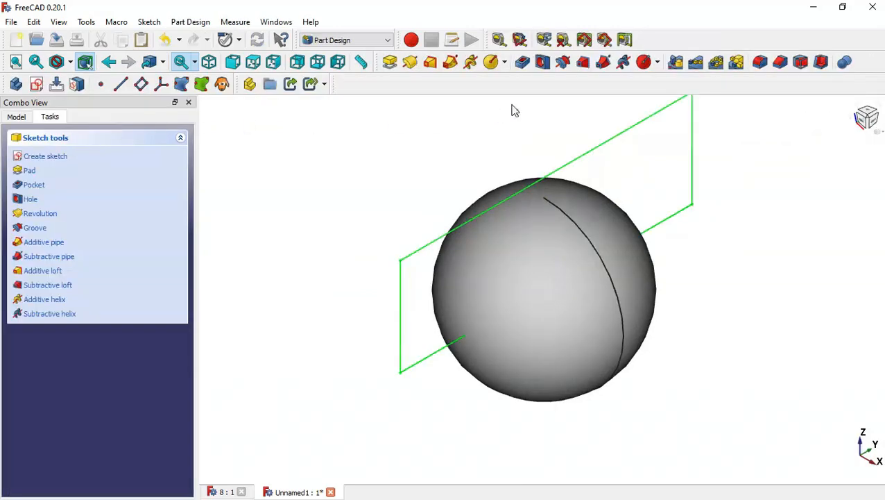
Step: Pocket the rectangle sketch through all, symmetric to the plane, removing the sphere's upper half
click(523, 62)
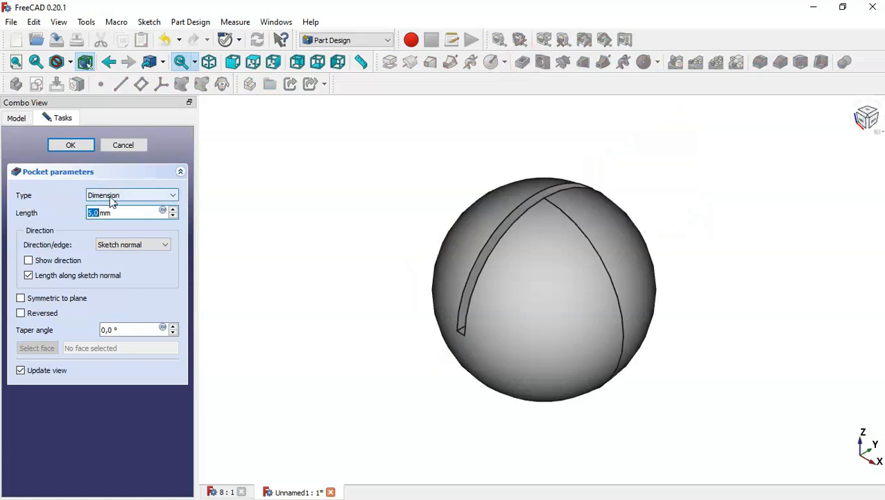
click(163, 197)
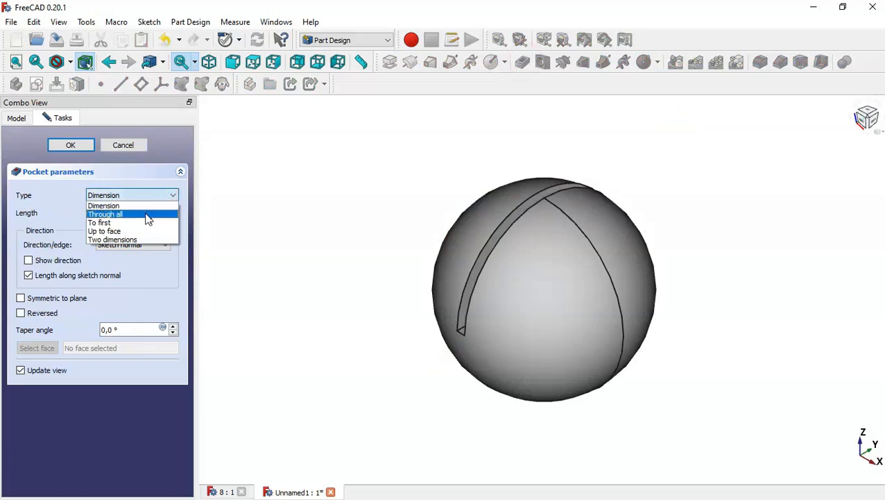
click(149, 215)
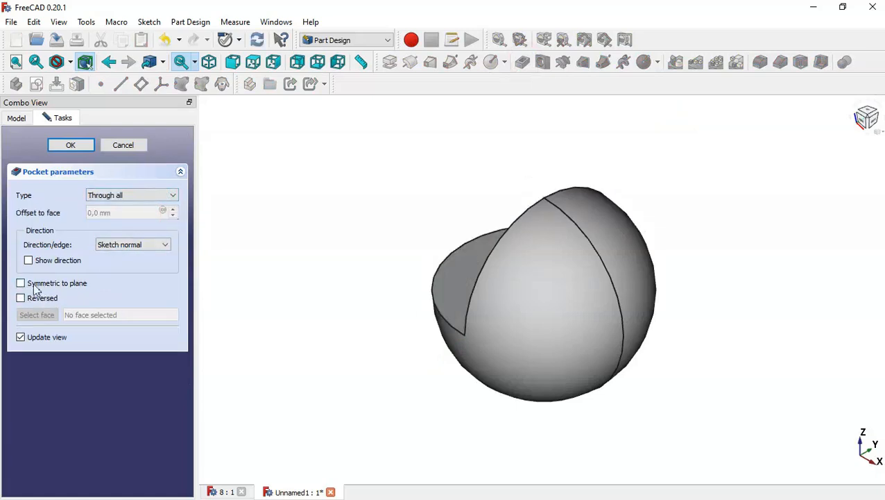
click(73, 285)
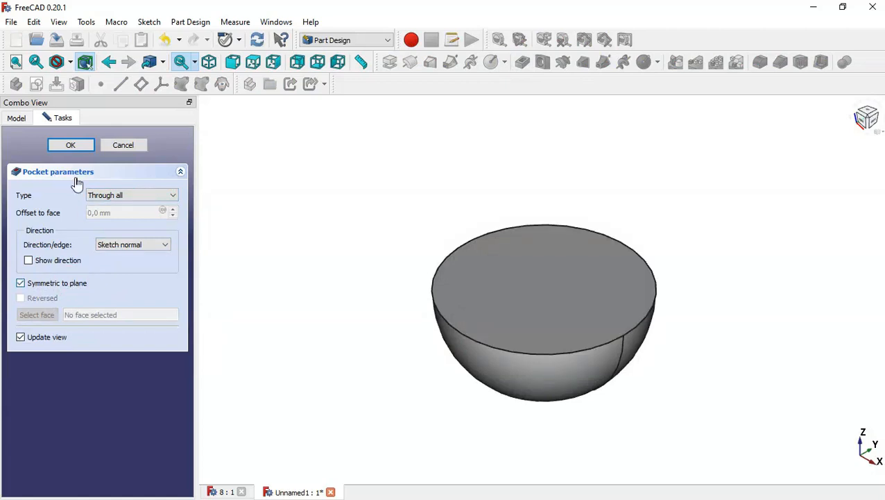
click(70, 145)
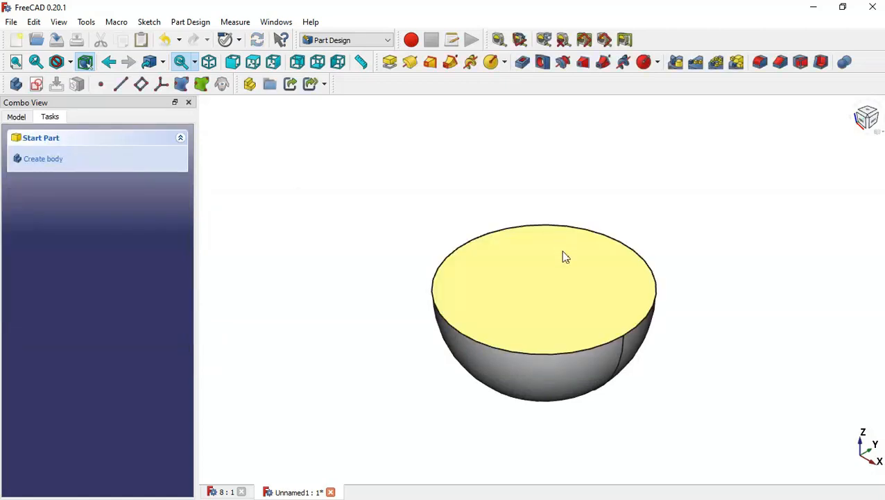
Step: Sketch on the hemisphere's flat top face a circle of about 35 mm radius centred on the origin
click(563, 265)
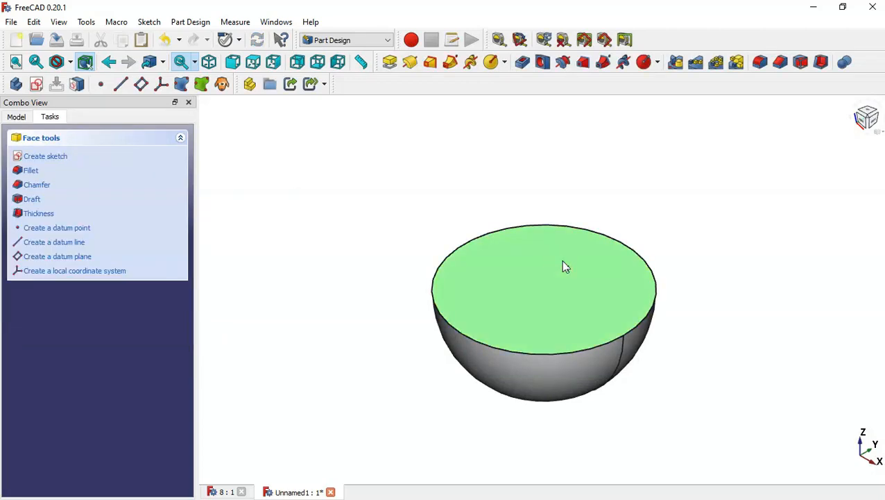
click(36, 84)
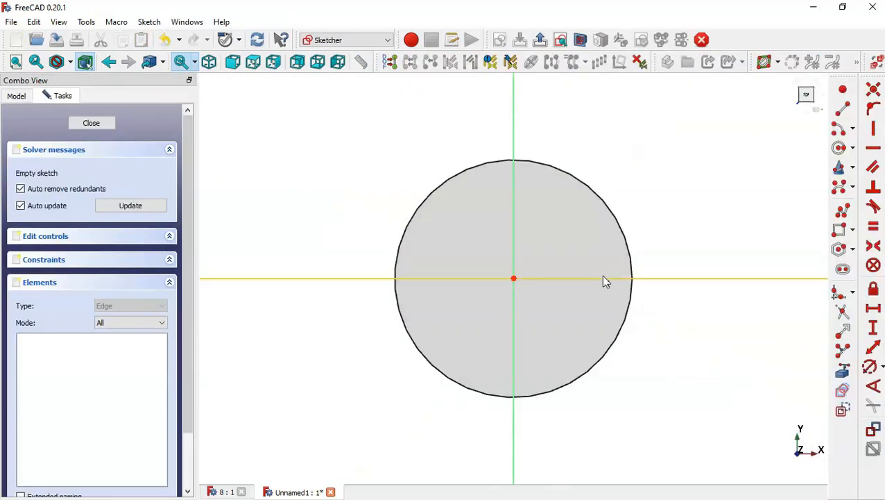
click(840, 149)
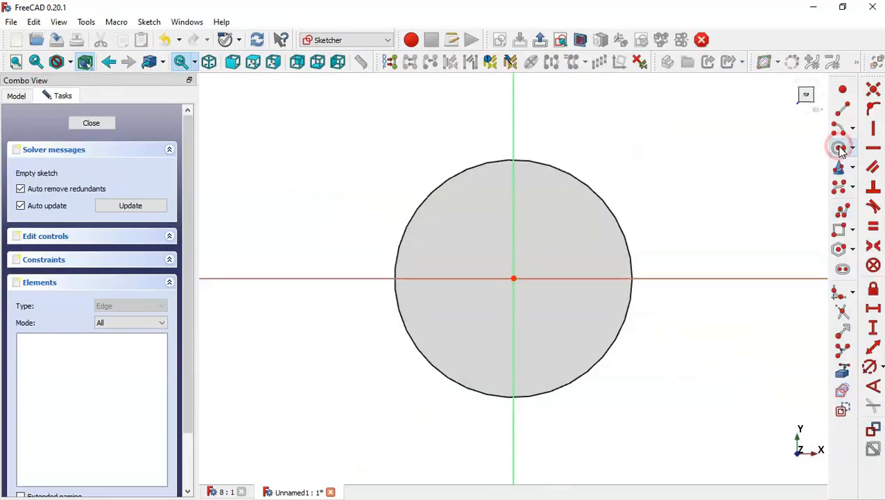
click(513, 277)
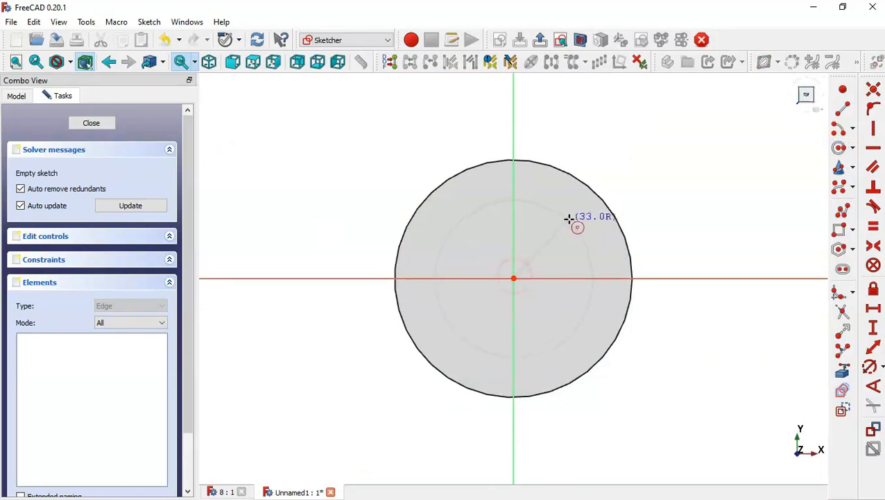
click(573, 217)
key(Escape)
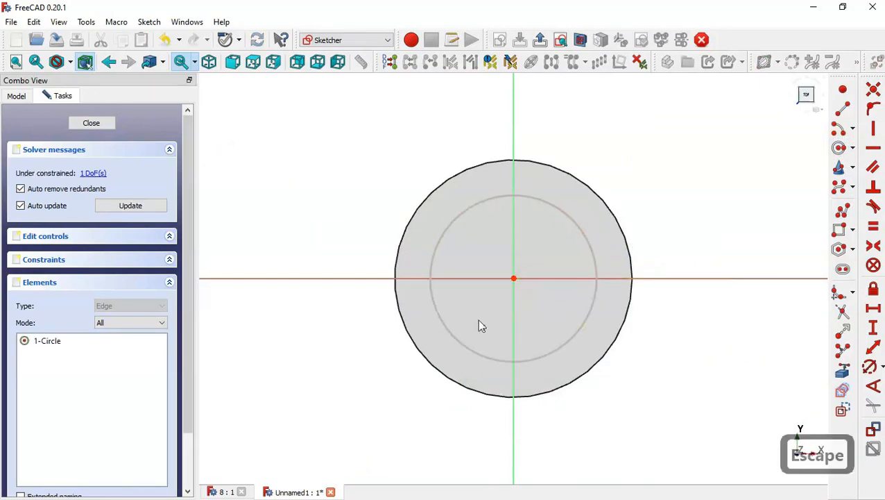
Step: Constrain the circle on the top face to a 40 mm diameter and close the sketch
click(222, 491)
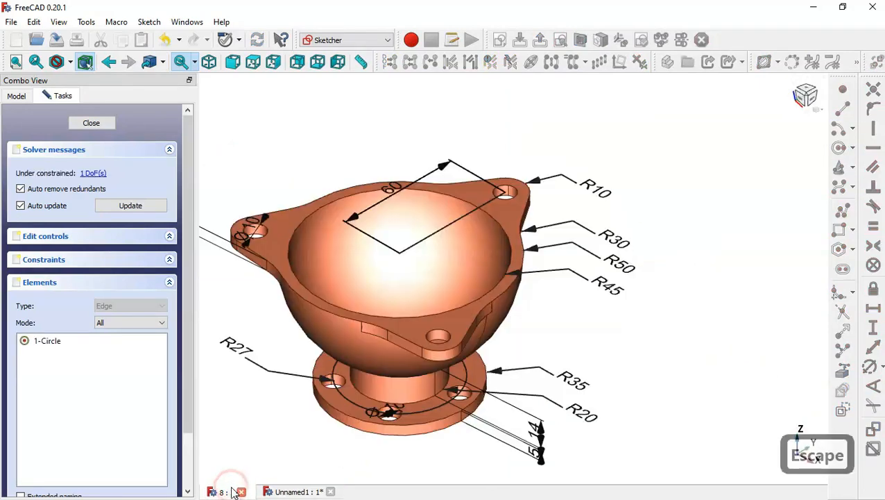
scroll(419, 446, up, 5)
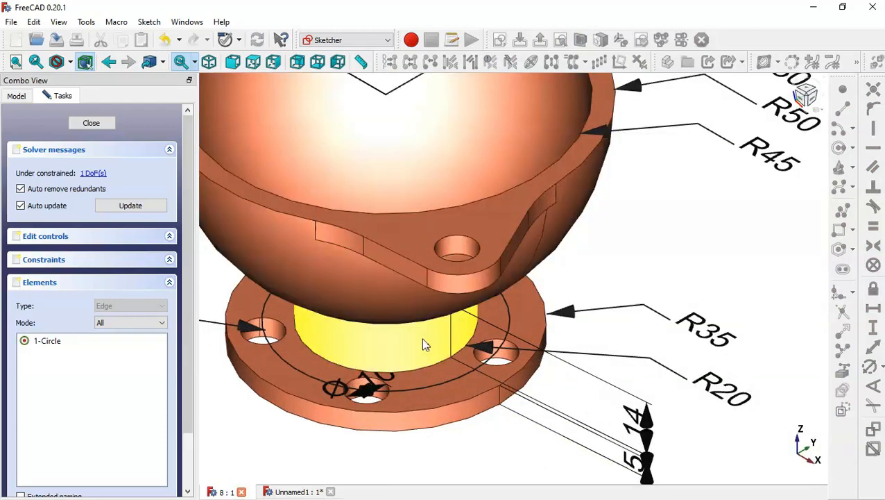
scroll(421, 337, down, 3)
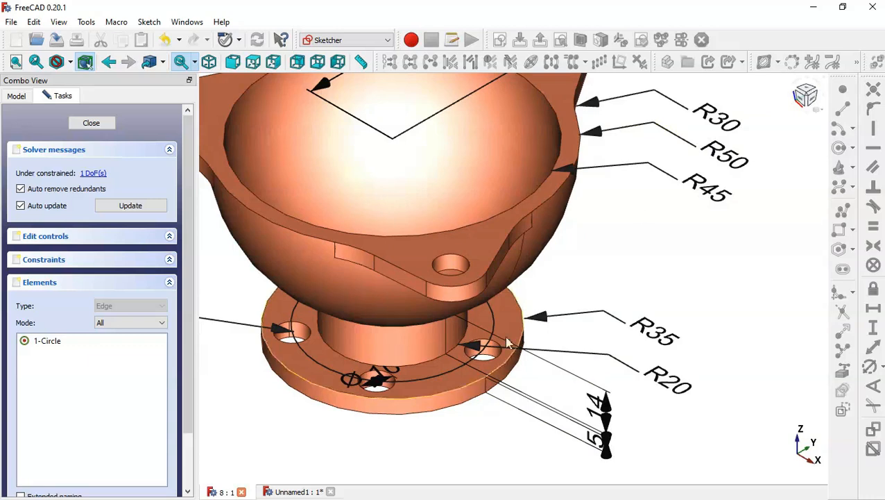
click(308, 492)
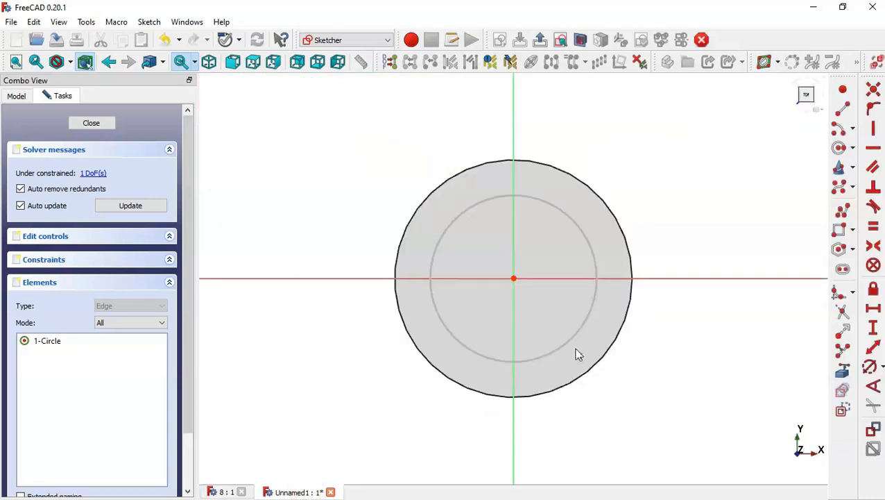
click(871, 366)
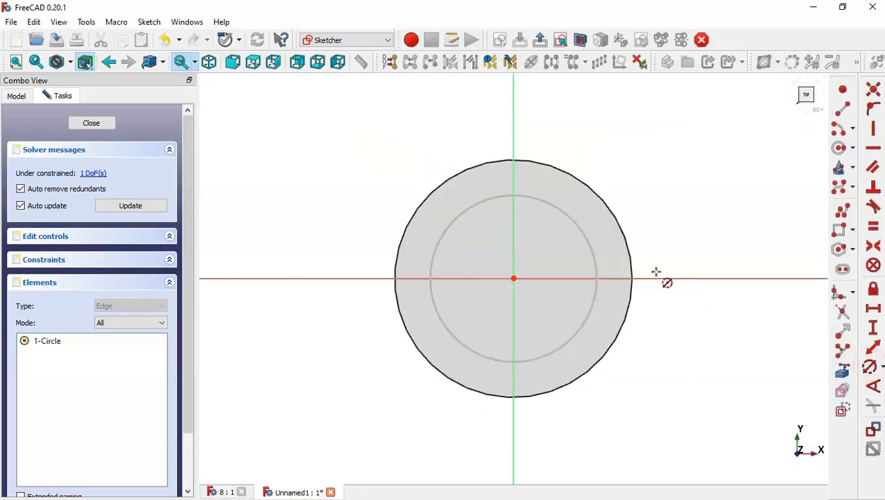
click(587, 244)
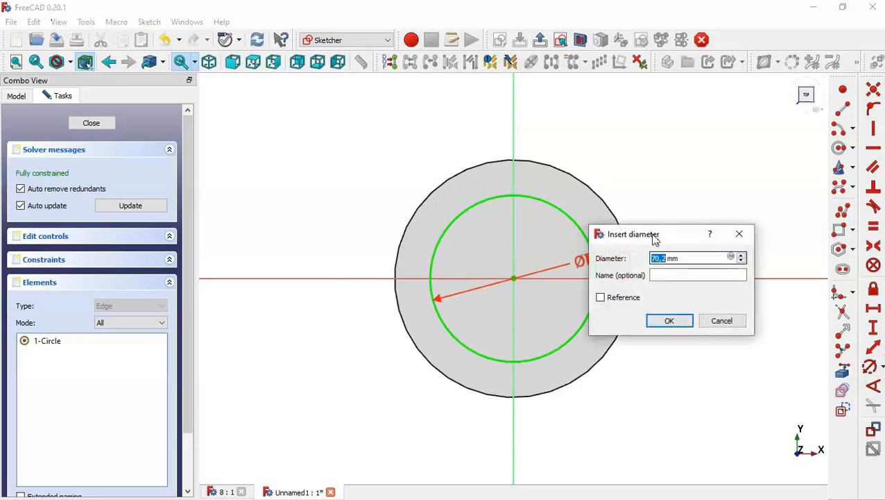
text(40)
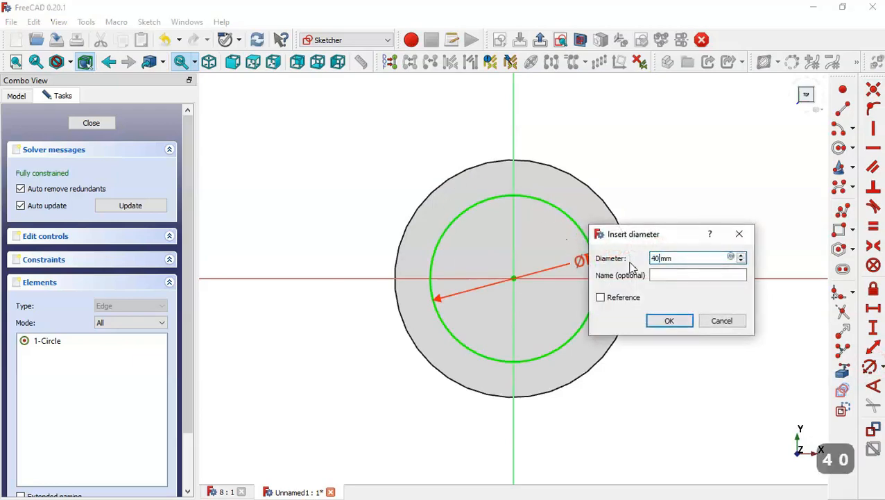
key(Return)
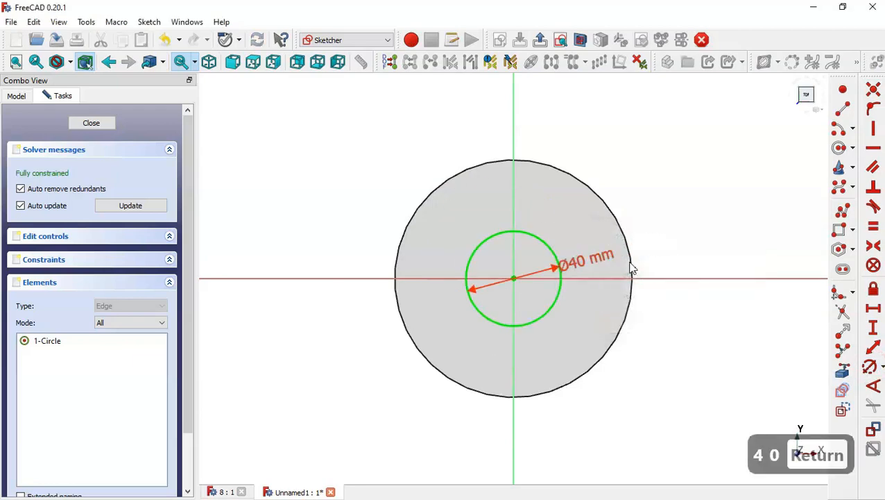
click(102, 123)
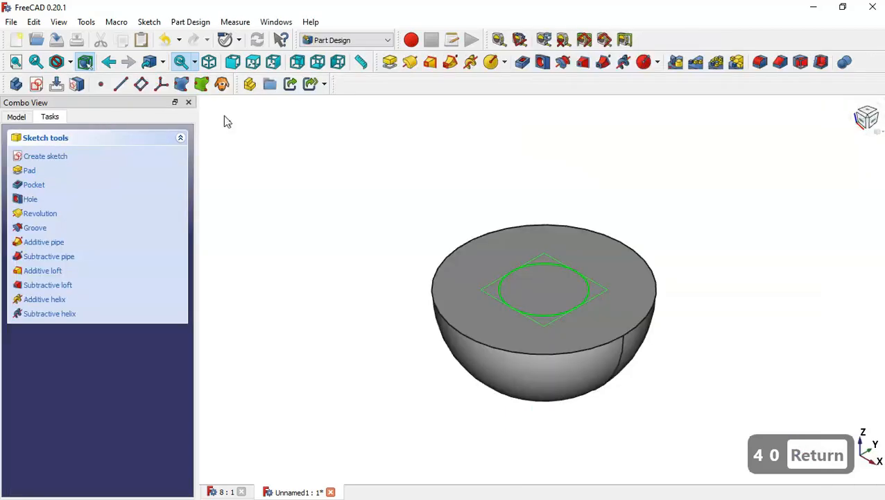
Step: Pad the 40 mm circle in reversed direction with a length of 50+14+5 mm
click(390, 62)
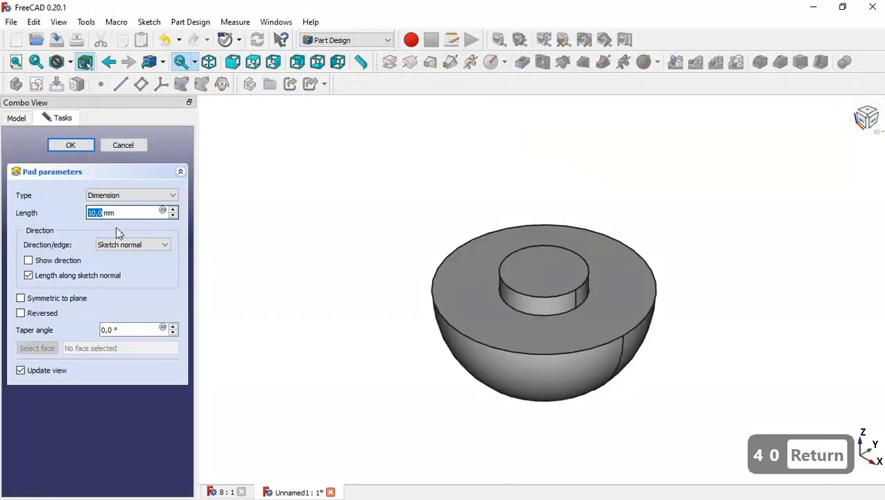
click(32, 316)
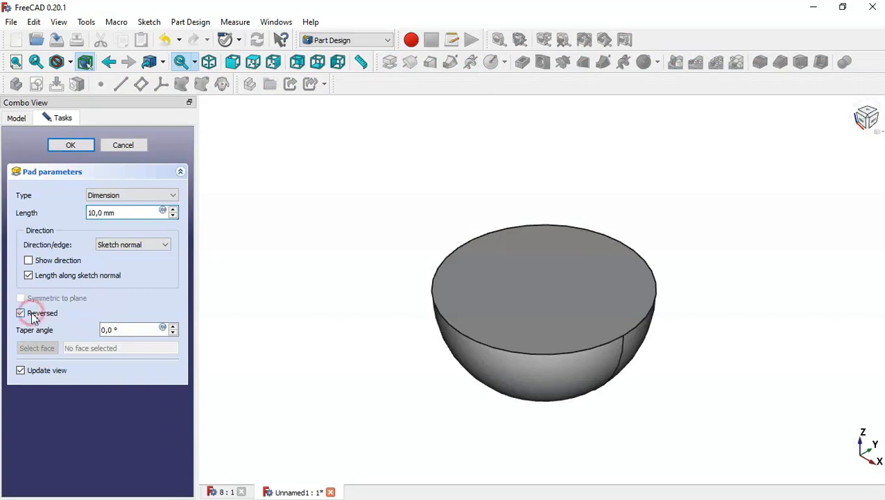
click(131, 210)
text(50)
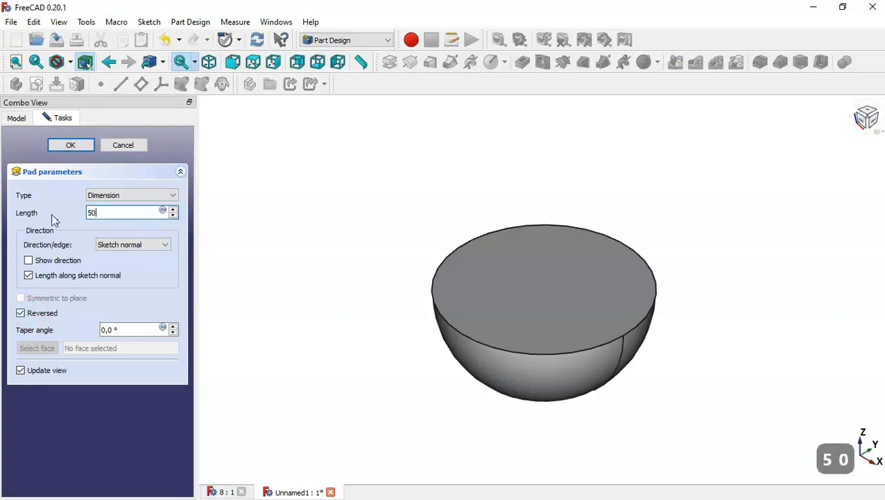
text(+14)
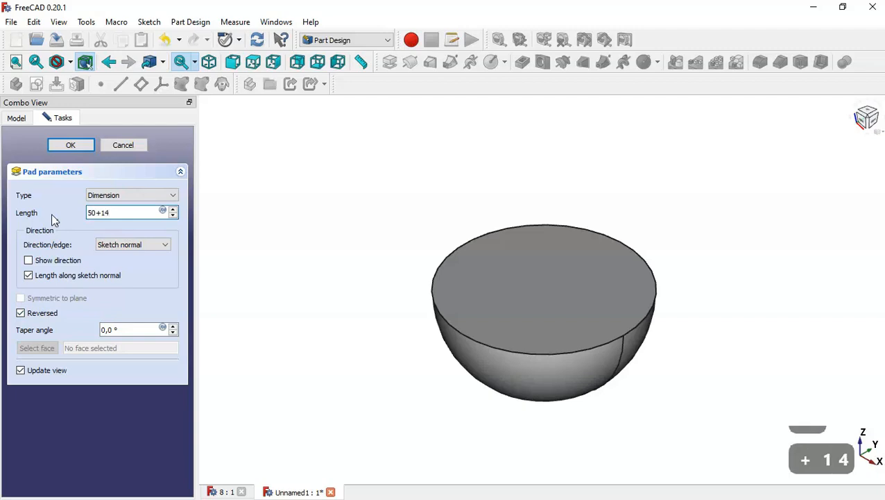
text(+5)
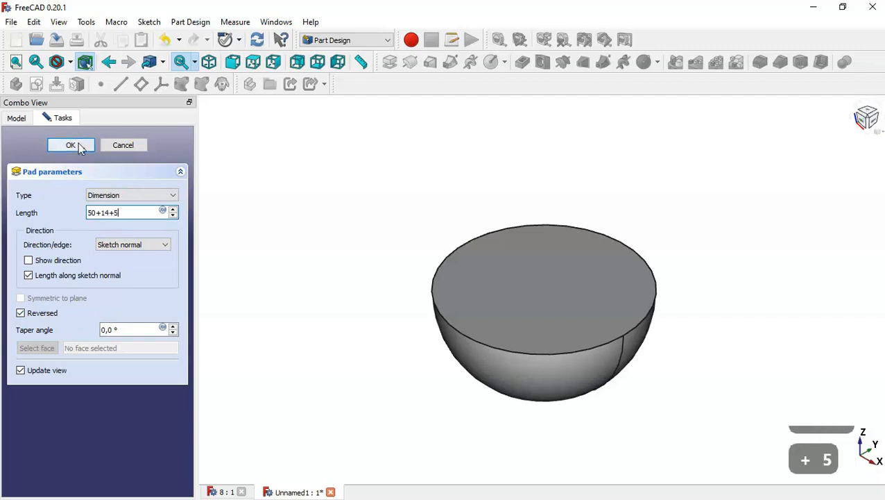
click(71, 145)
Step: Start a new sketch on the end face of the padded cylinder
middle_drag(340, 299, 438, 171)
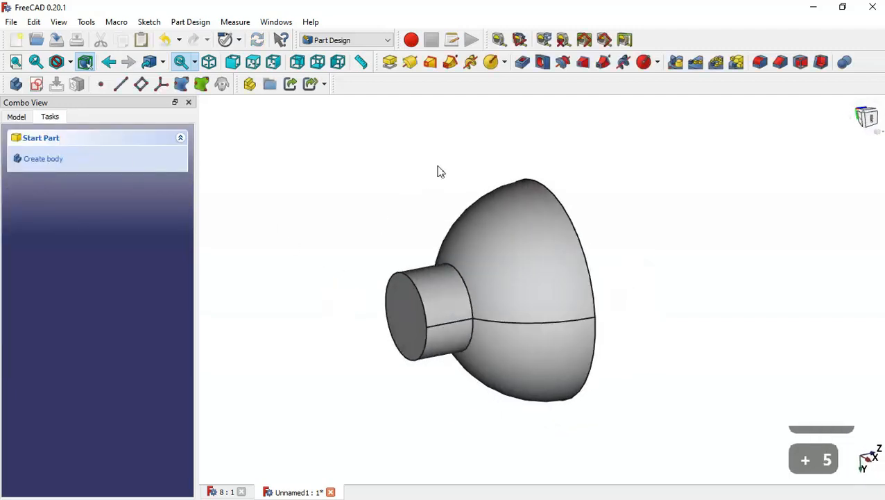
middle_drag(417, 258, 420, 270)
click(408, 340)
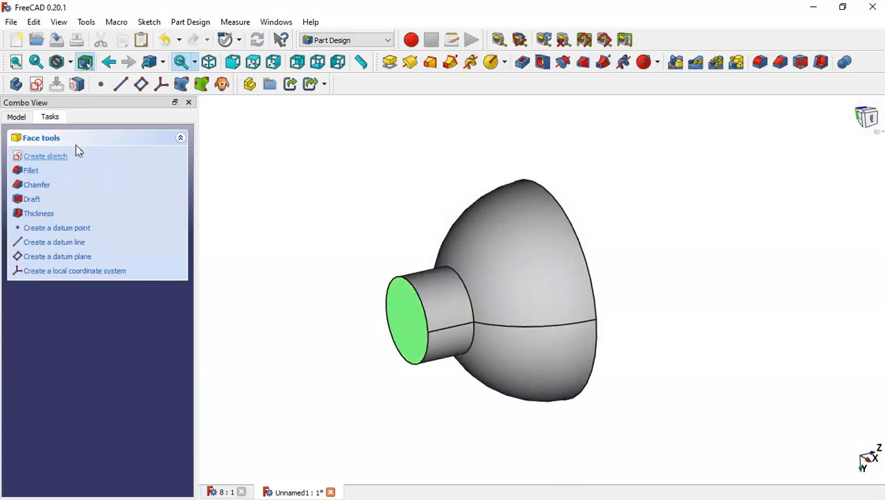
click(37, 86)
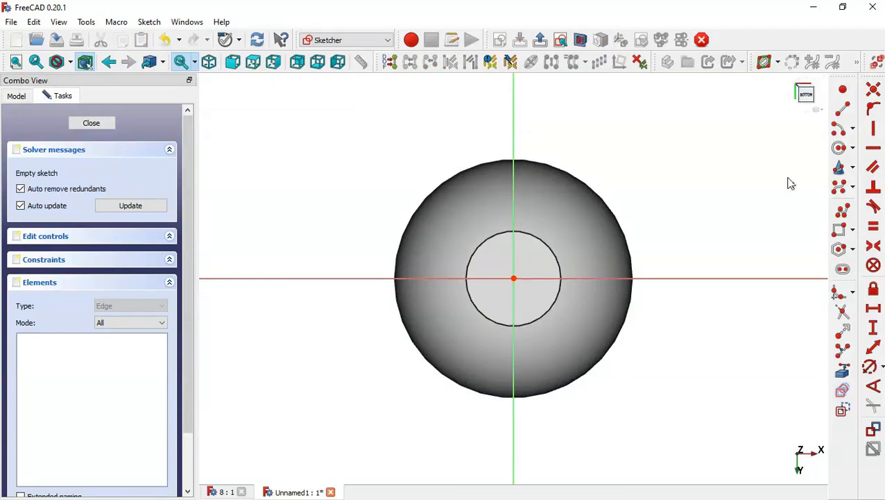
Step: Draw a circle of about 41 mm radius centred on the sketch origin
click(839, 149)
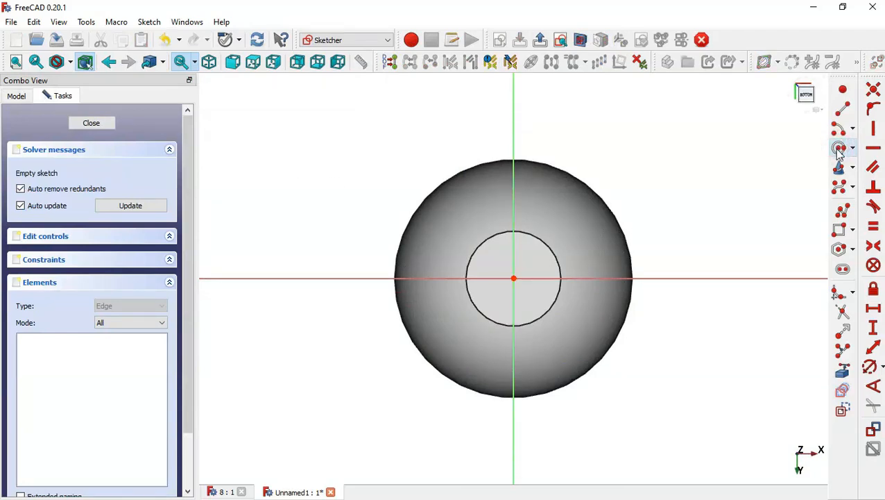
click(513, 278)
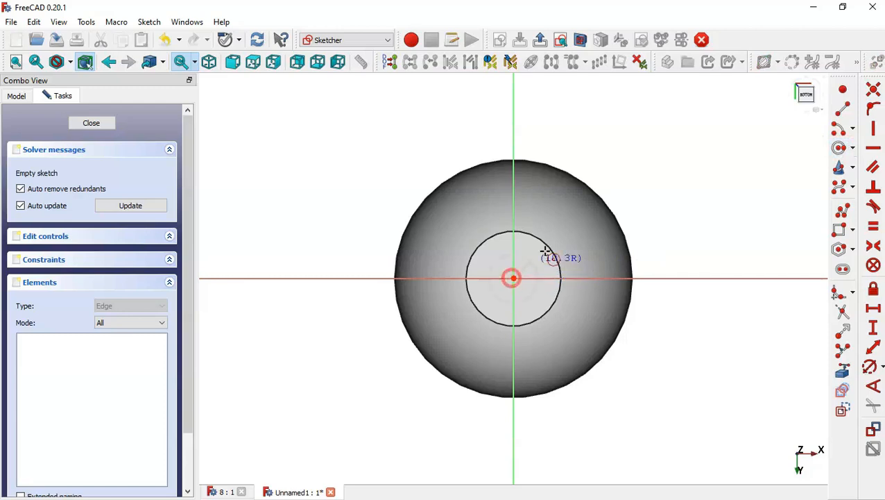
click(593, 218)
key(Escape)
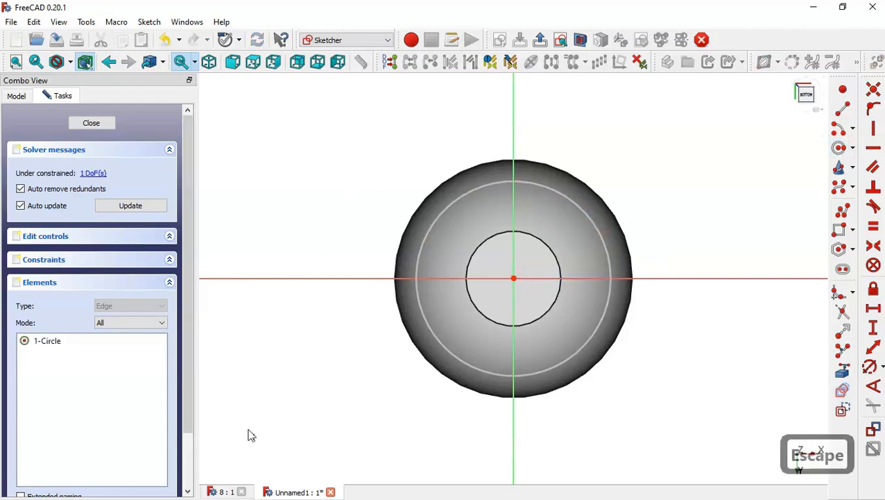
Step: Constrain the new circle to a 70 mm diameter and close the sketch
click(227, 490)
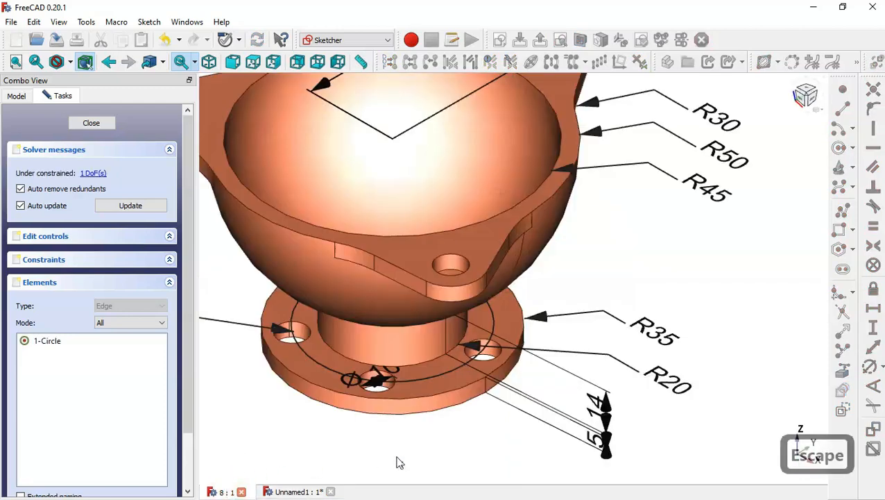
mouse_move(395, 456)
mouse_down()
mouse_move(411, 427)
mouse_move(407, 403)
mouse_move(408, 438)
mouse_up()
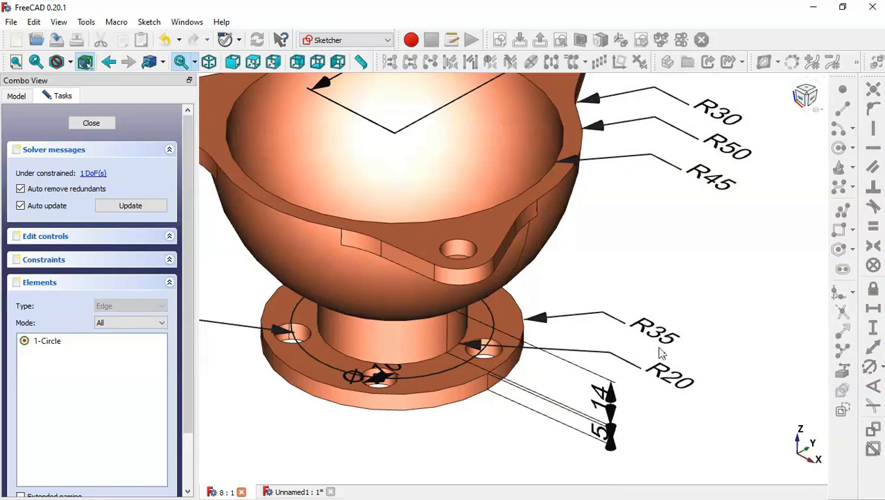
scroll(540, 359, down, 4)
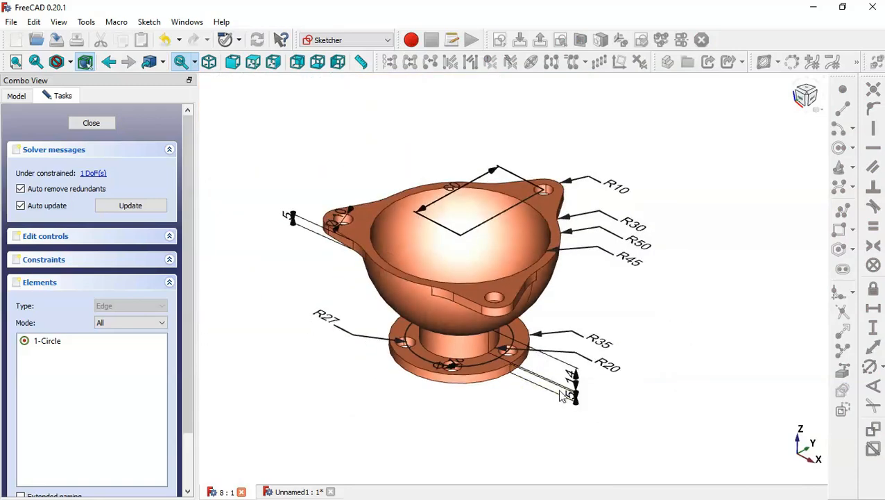
scroll(562, 397, up, 4)
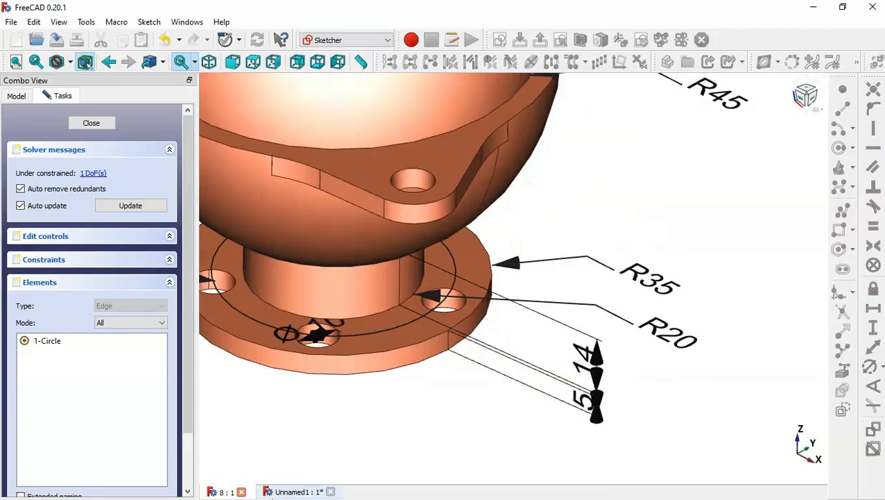
click(283, 492)
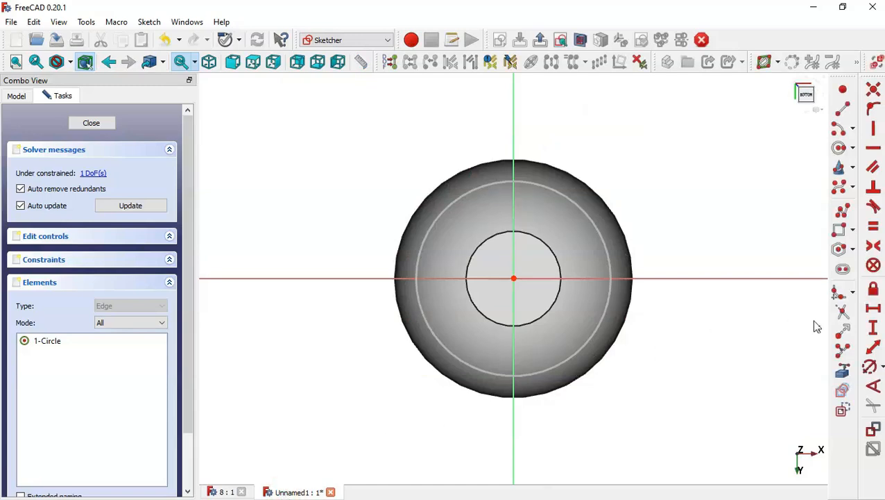
click(870, 366)
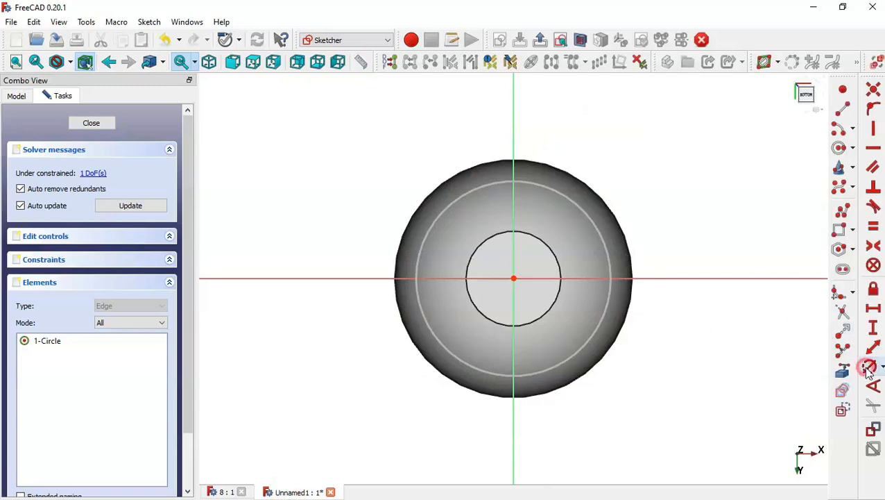
click(606, 247)
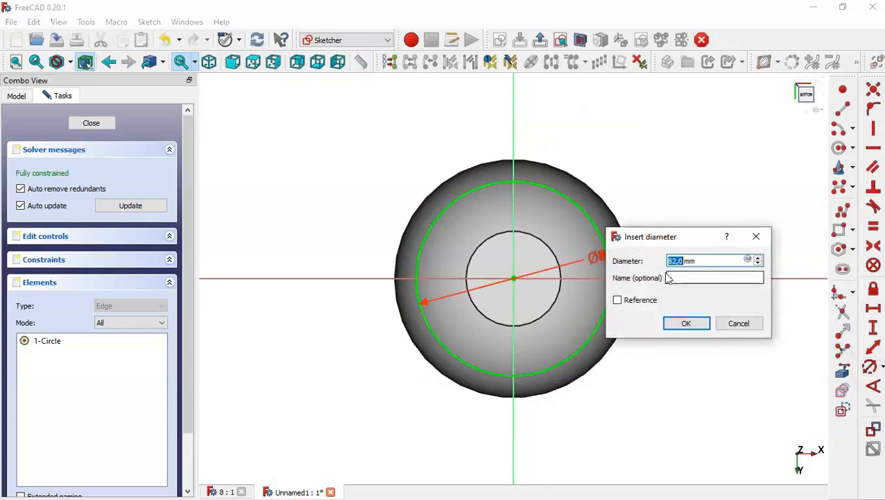
text(70)
key(Return)
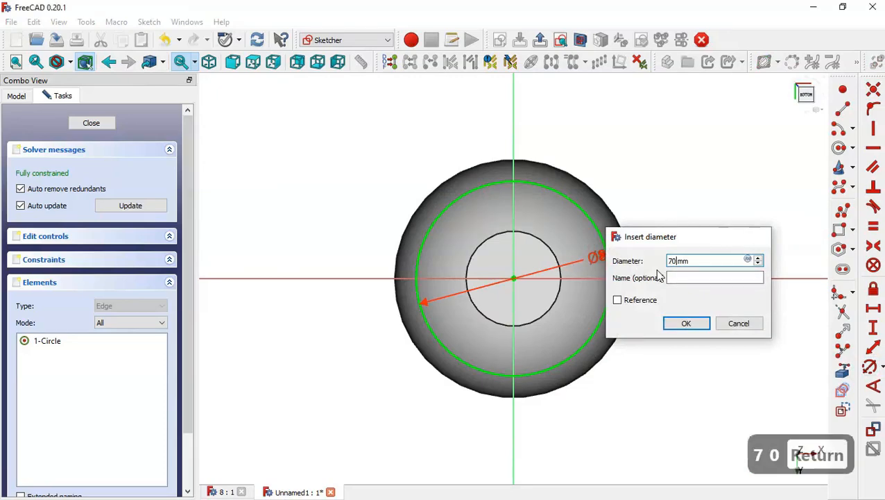
click(100, 126)
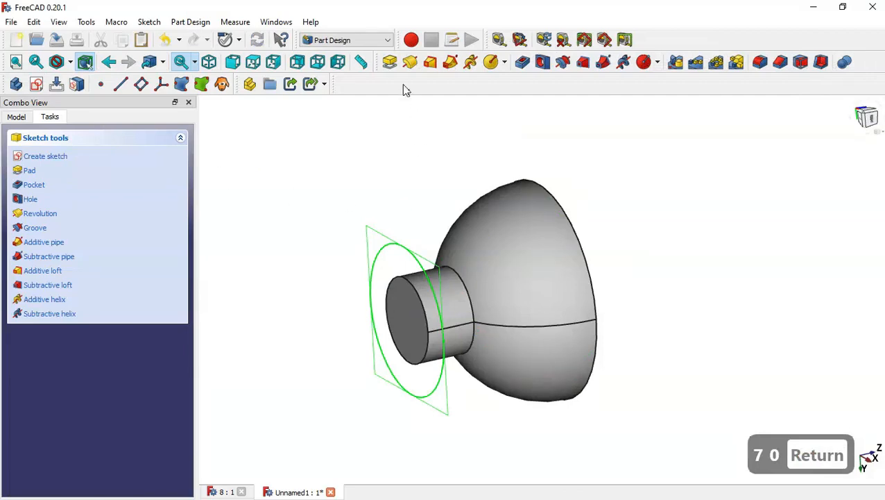
Step: Pad the 70 mm circle in reversed direction by 5 mm to form the base flange
click(389, 62)
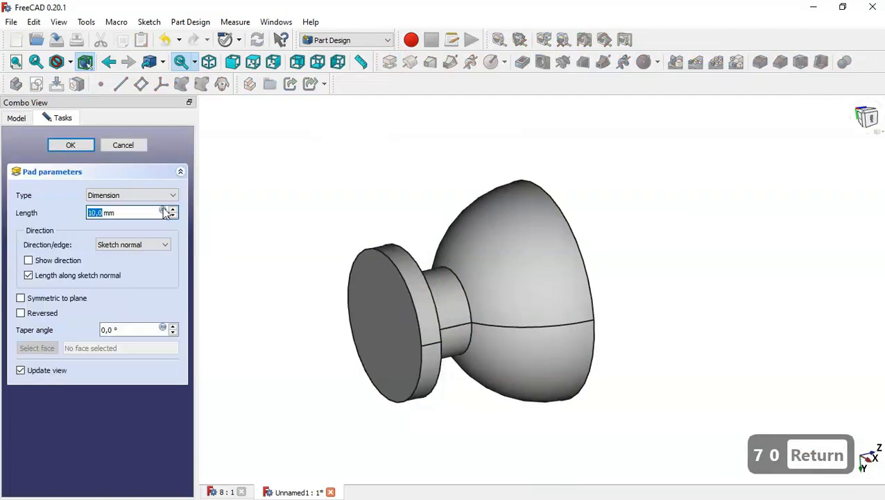
click(43, 314)
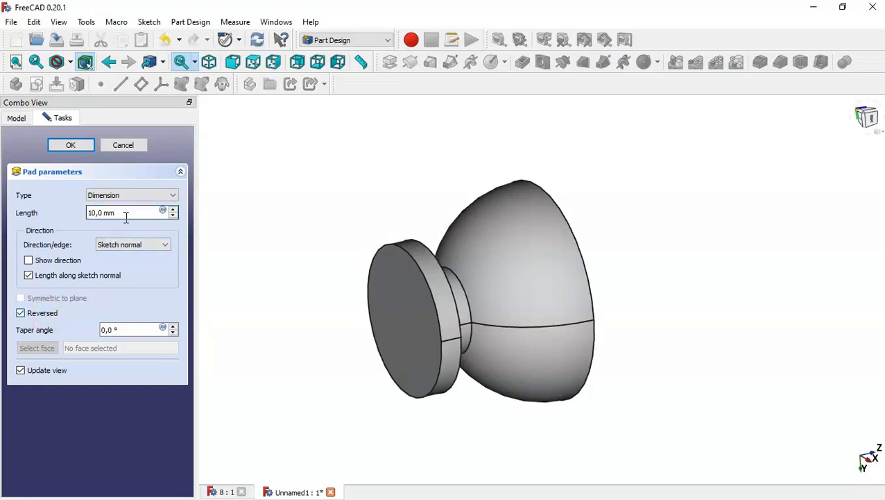
drag(124, 214, 59, 210)
text(5)
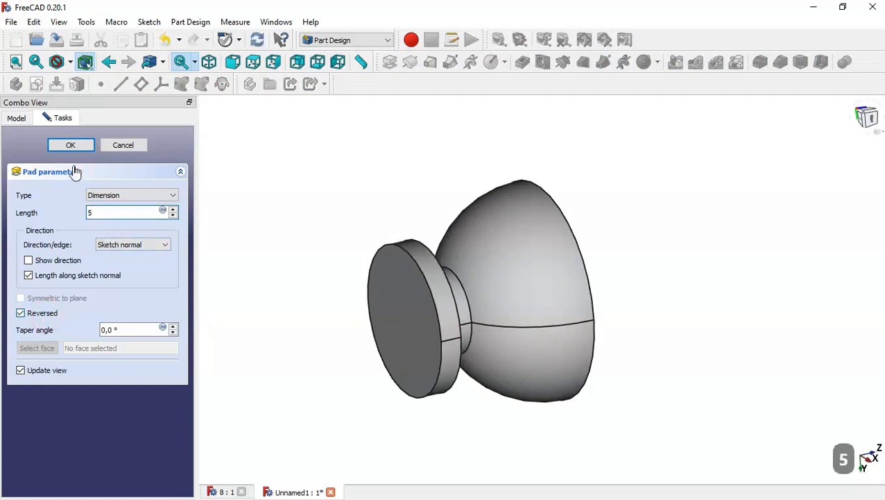
click(71, 146)
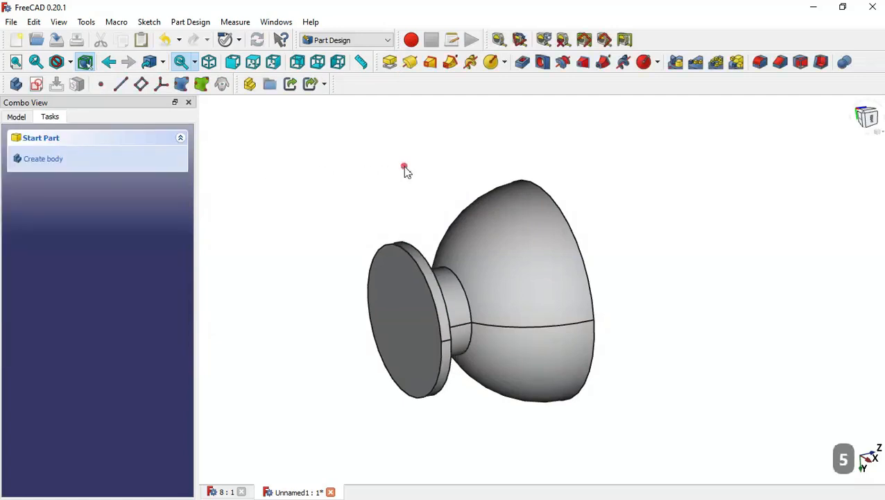
Step: Start a new sketch on the top face of the base flange
middle_drag(404, 167, 359, 289)
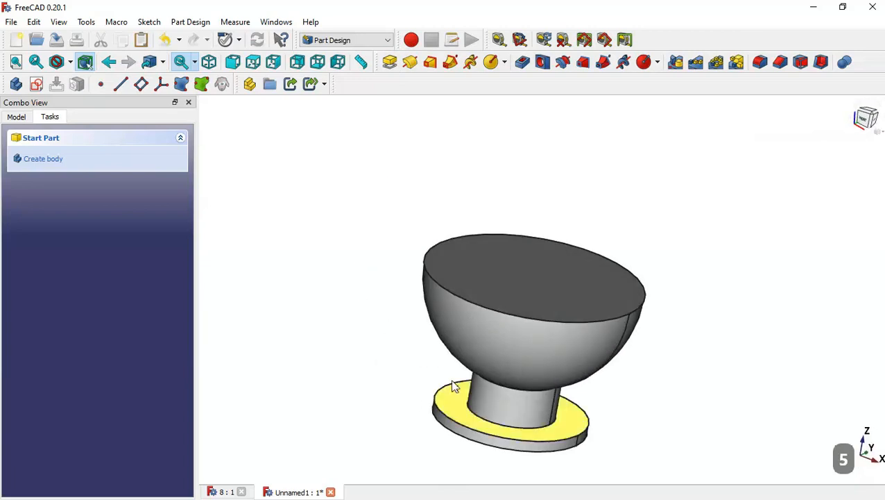
click(467, 416)
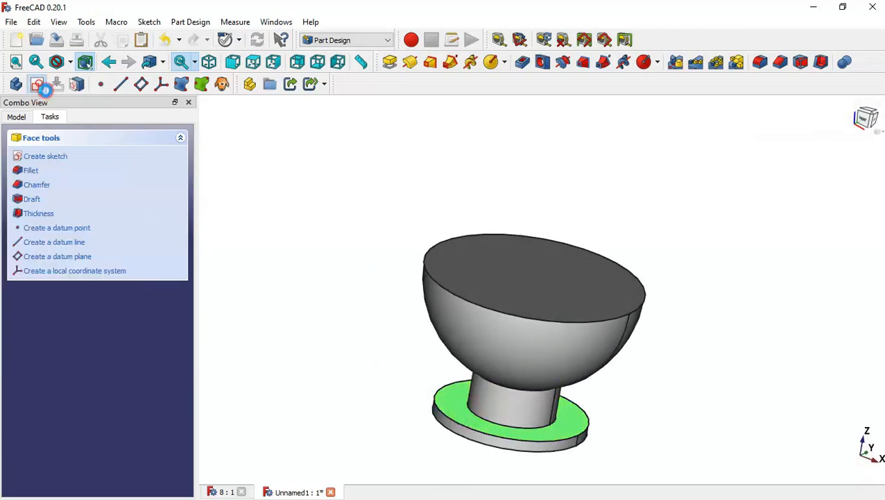
click(36, 84)
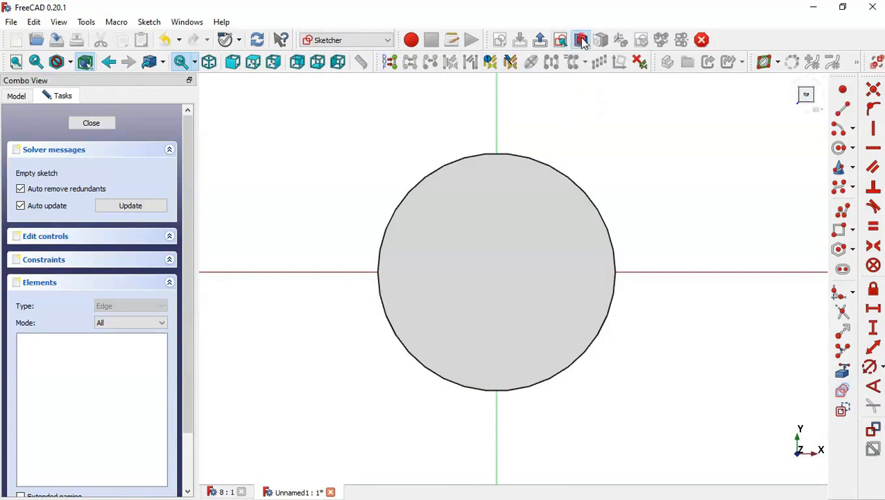
Step: Draw a small circle centred on the vertical axis above the origin, within the flange ring
click(581, 40)
click(841, 149)
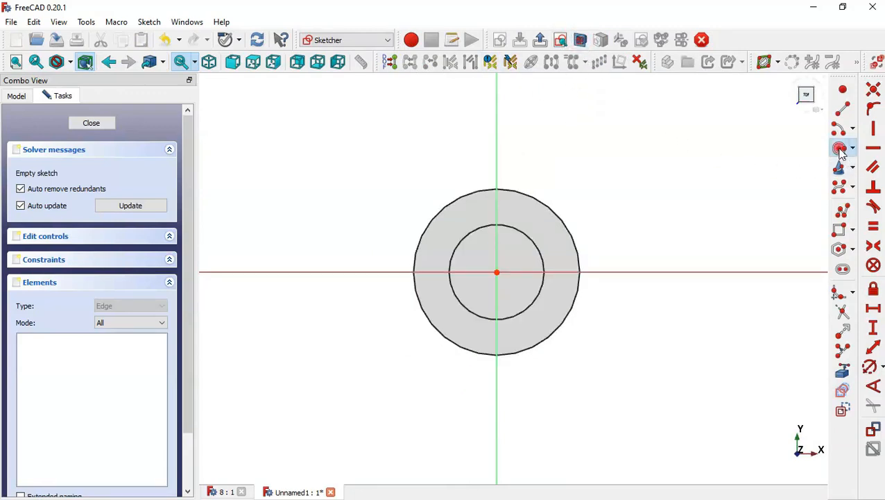
click(497, 206)
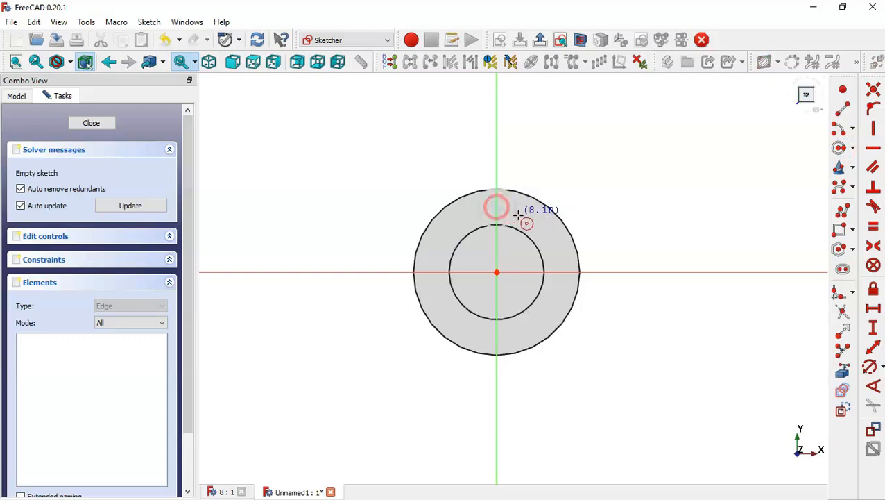
click(511, 209)
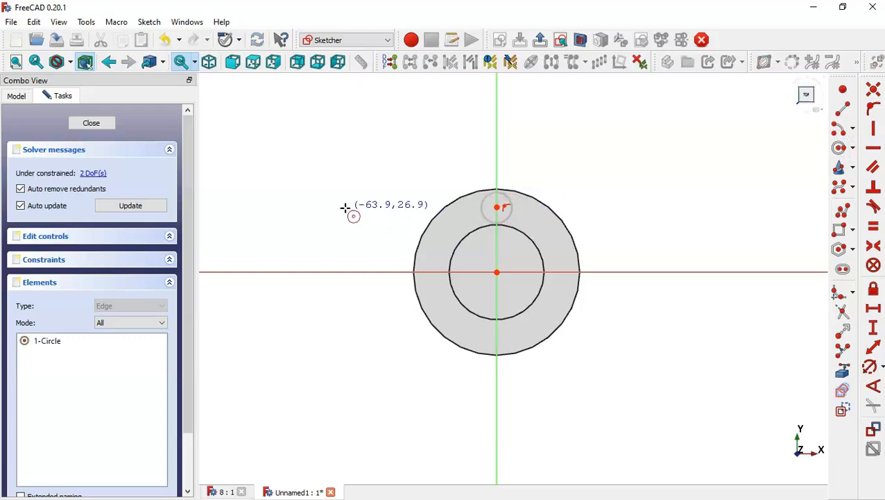
key(Escape)
Step: Examine the flange holes and their dimensions on the reference drawing
click(226, 491)
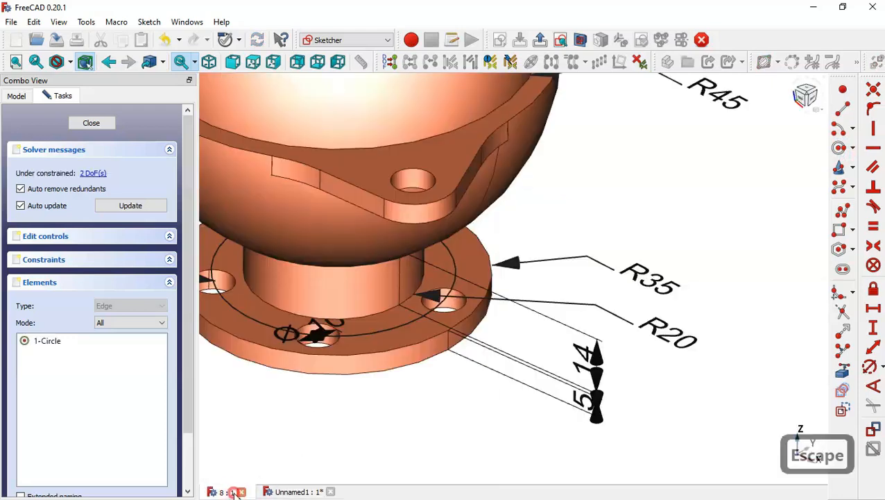
scroll(635, 384, down, 4)
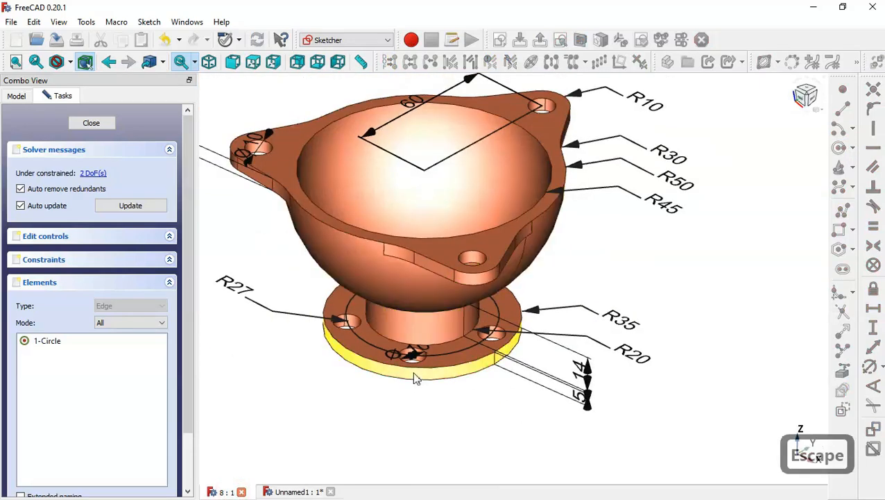
scroll(415, 375, up, 4)
middle_drag(496, 340, 497, 363)
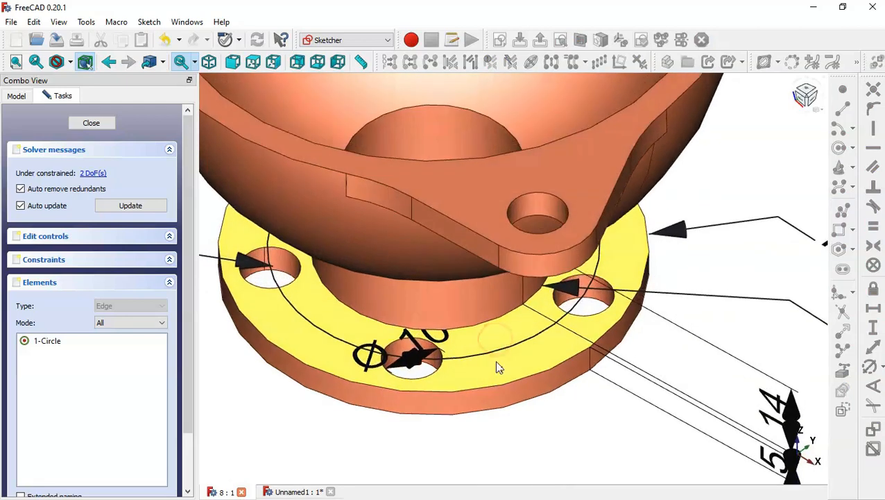
scroll(451, 337, down, 5)
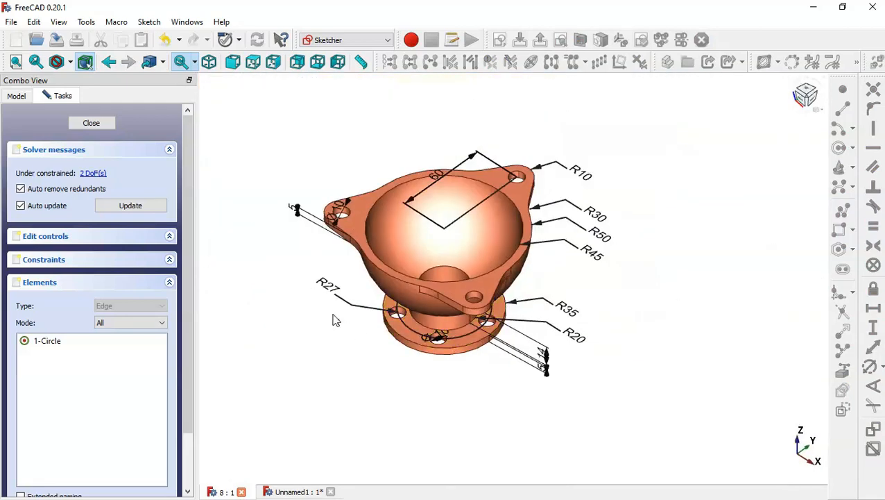
scroll(336, 321, up, 4)
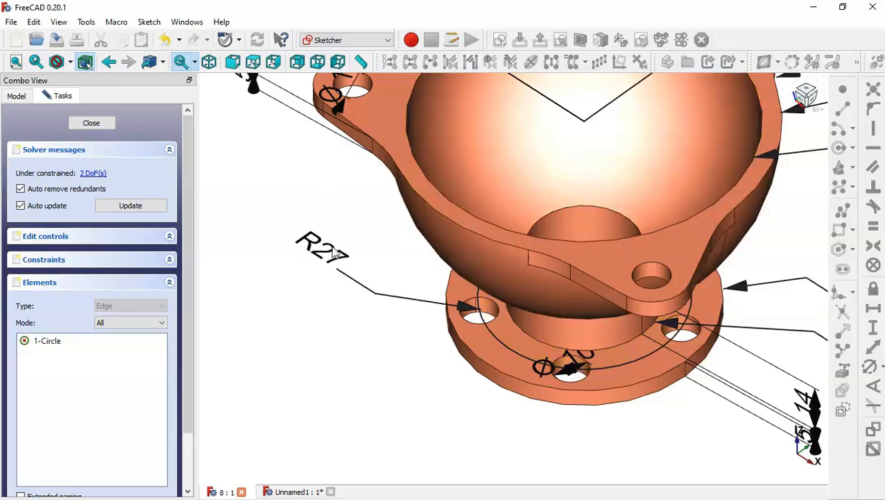
scroll(358, 307, down, 4)
scroll(356, 306, up, 3)
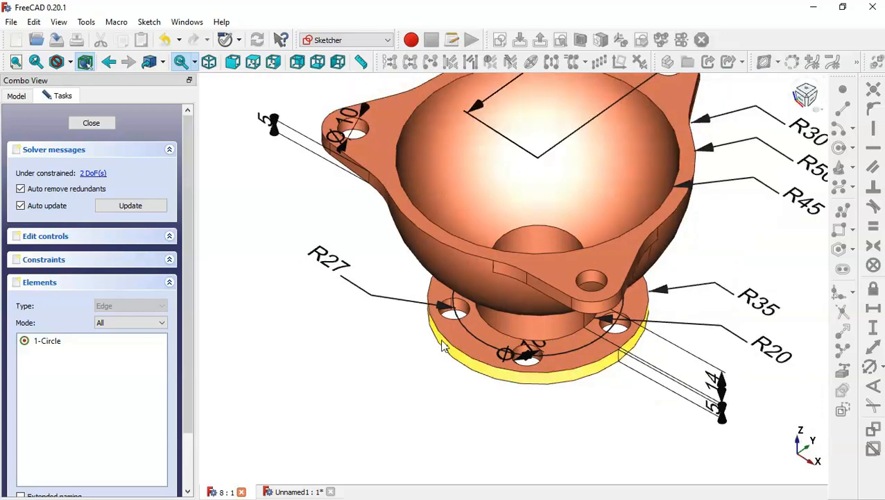
middle_drag(452, 393, 505, 271)
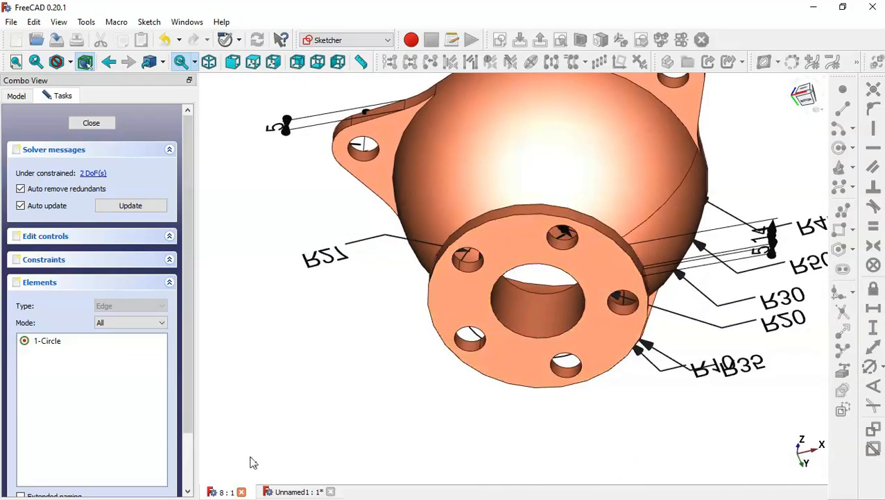
click(292, 491)
Step: Constrain the small circle to a 10 mm diameter
click(845, 371)
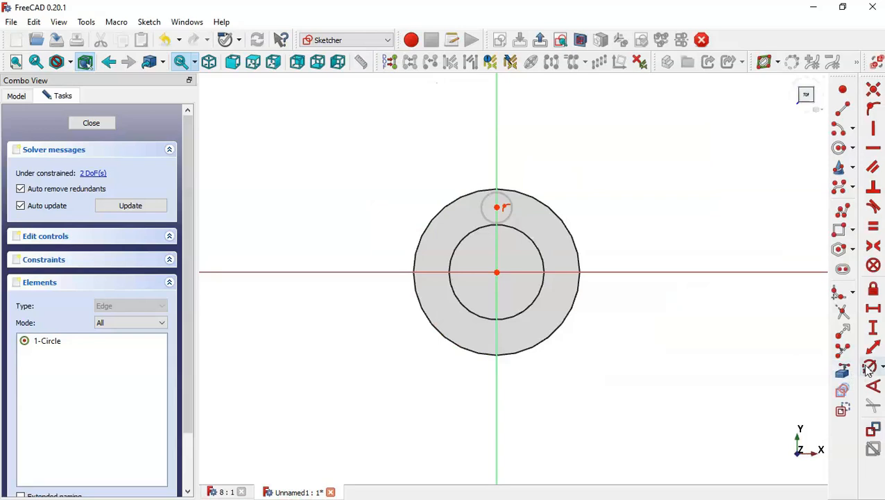
click(507, 217)
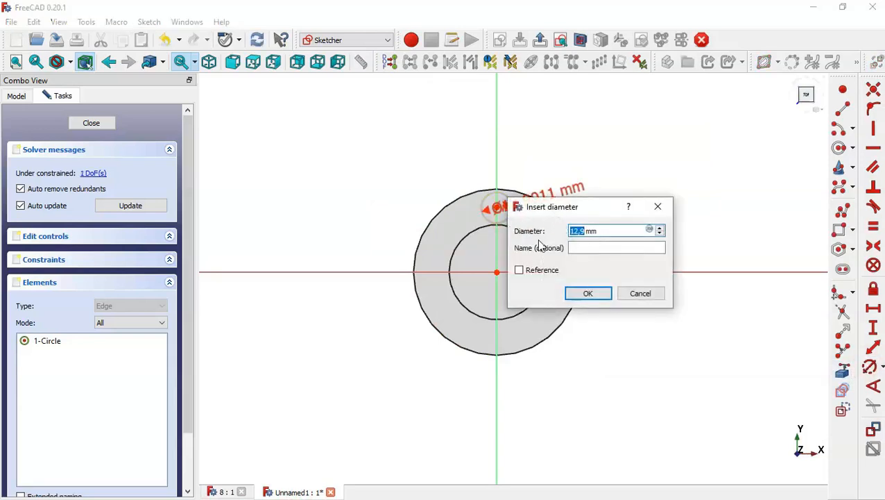
text(10)
key(Return)
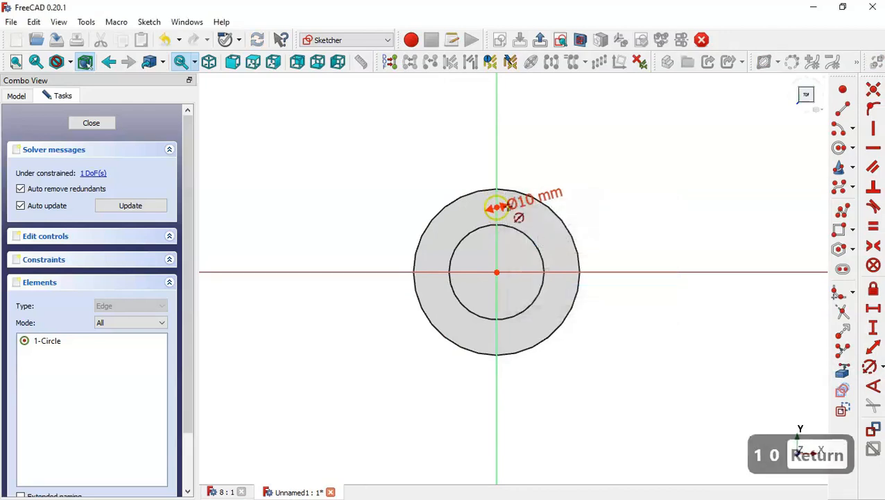
Step: Set the hole centre's vertical distance from the sketch origin to 27 mm
scroll(513, 209, up, 5)
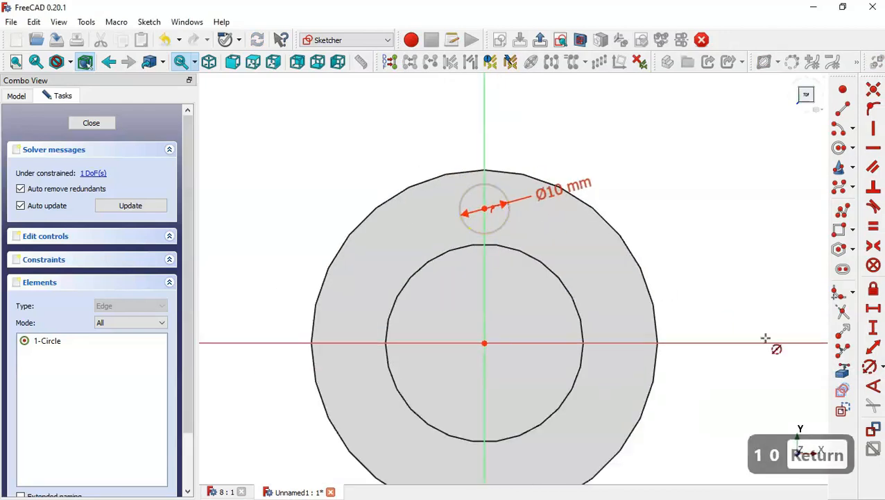
click(874, 327)
click(484, 343)
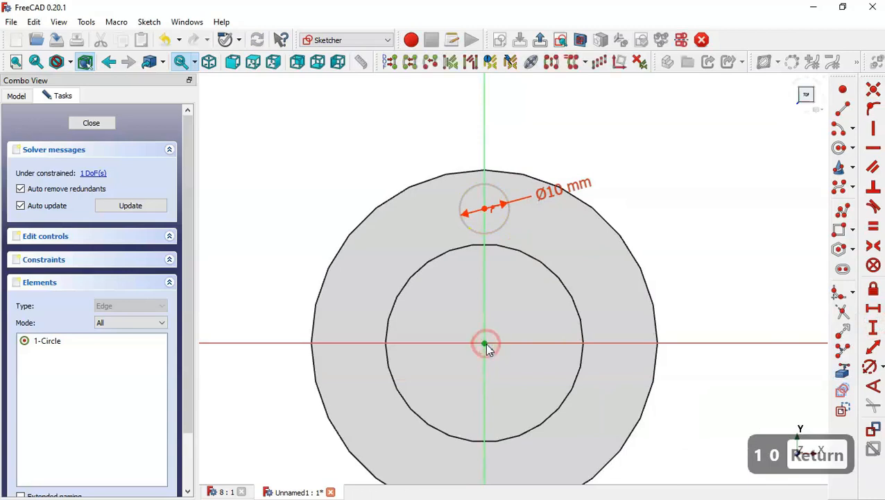
click(485, 209)
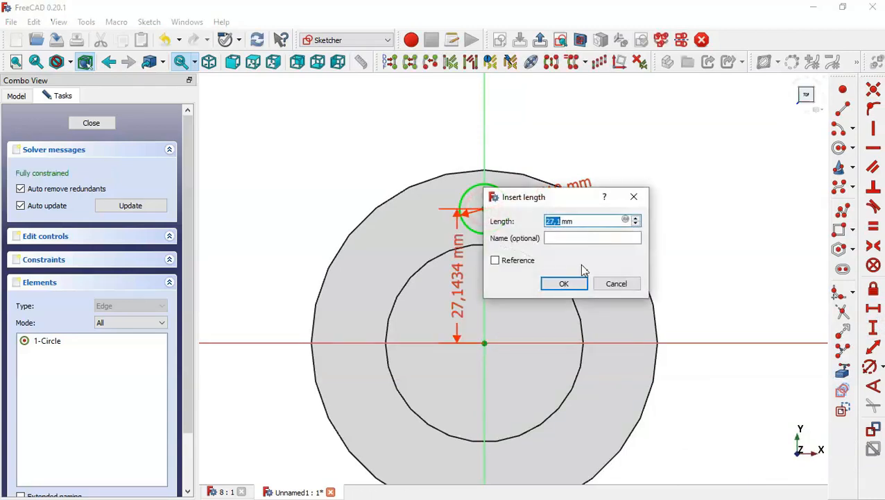
text(27)
key(Return)
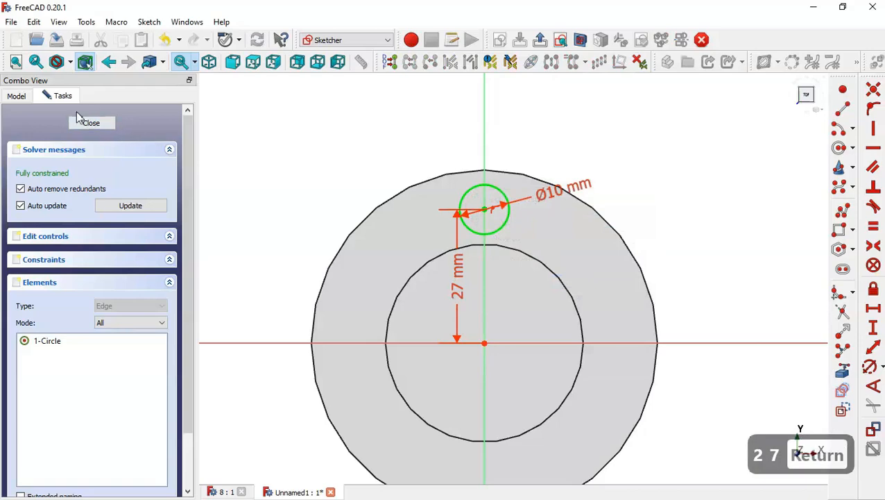
Step: Close the sketch and pocket the 10 mm hole 5 mm through the flange
click(91, 126)
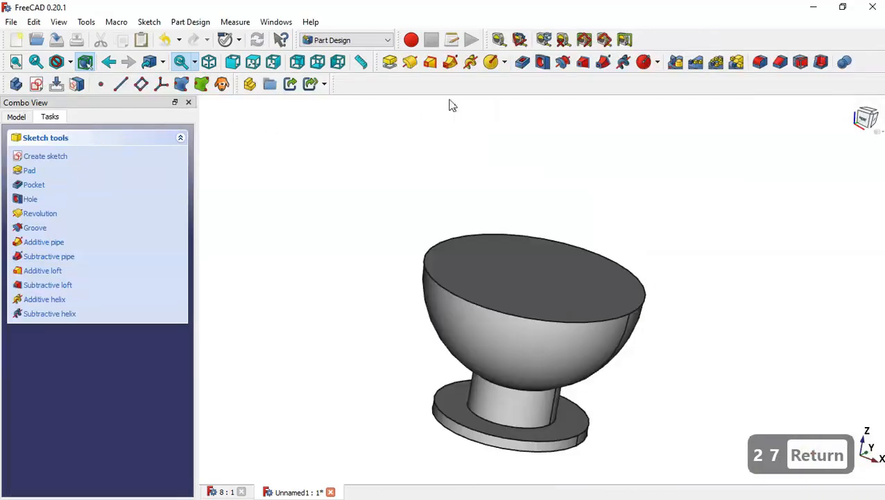
click(523, 62)
middle_drag(394, 251, 589, 391)
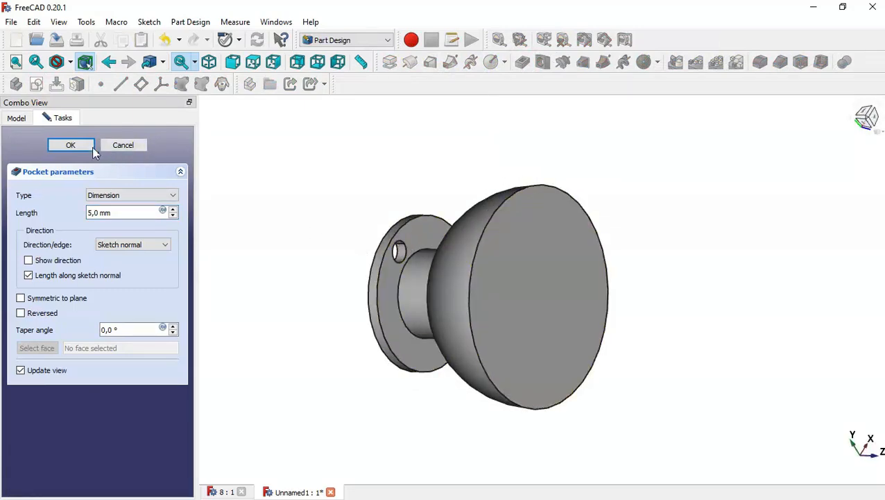
click(89, 145)
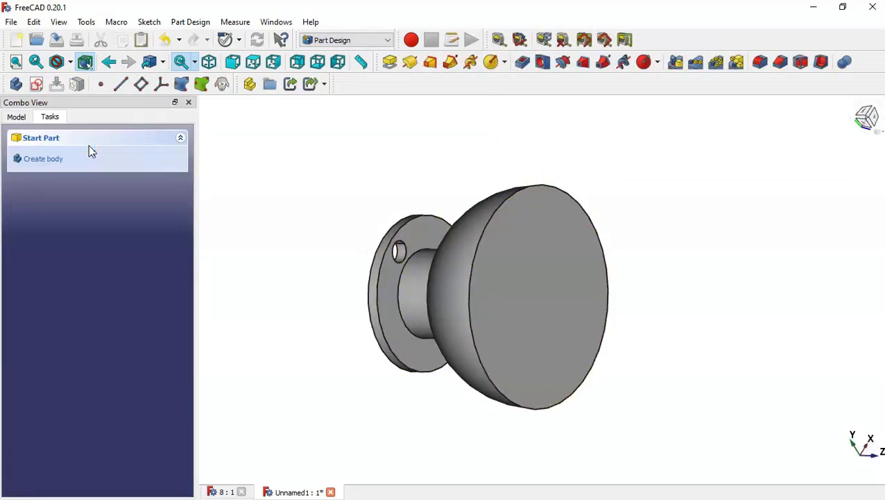
Step: Create a polar pattern of the hole pocket with 5 occurrences over 360°
click(17, 117)
click(85, 261)
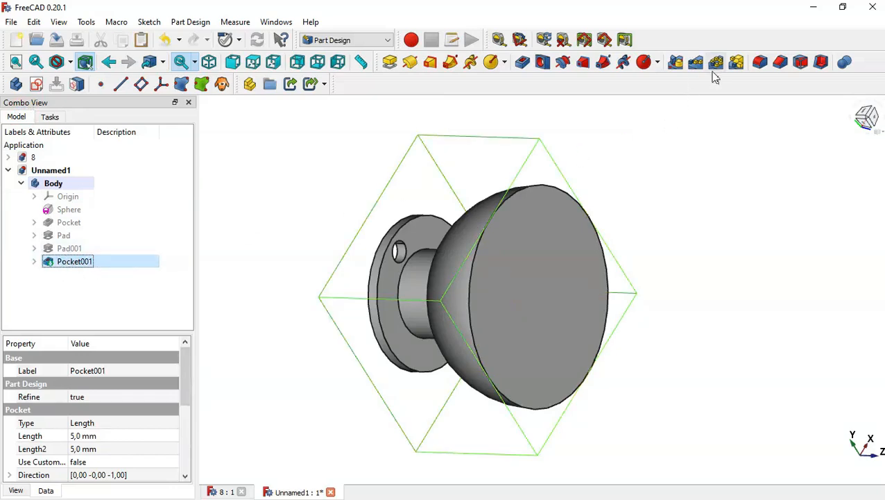
click(716, 63)
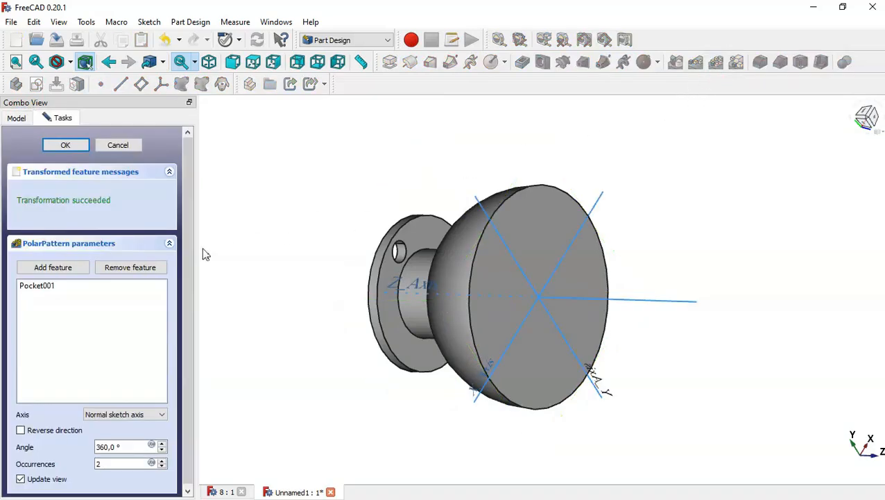
drag(184, 242, 186, 344)
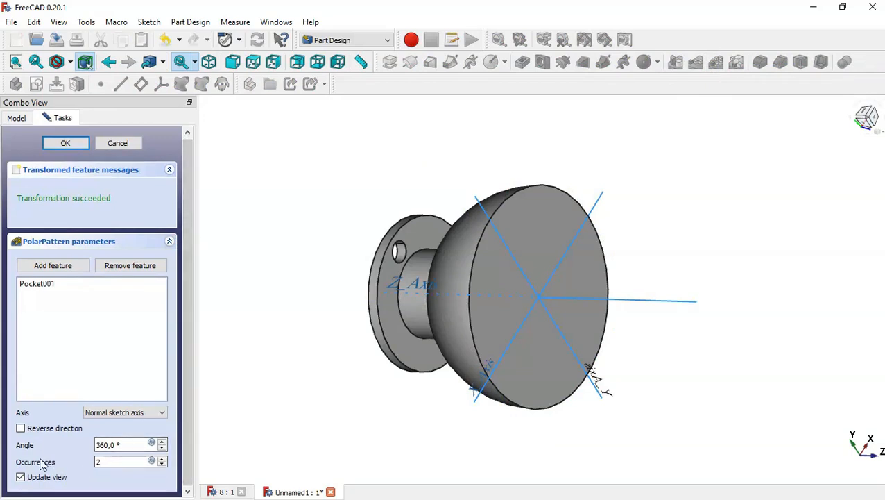
click(97, 461)
drag(128, 460, 70, 464)
text(5)
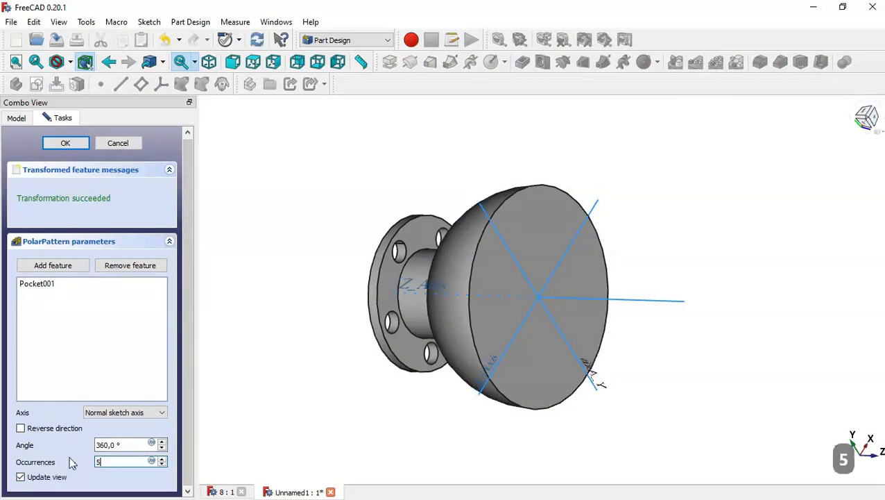
click(65, 143)
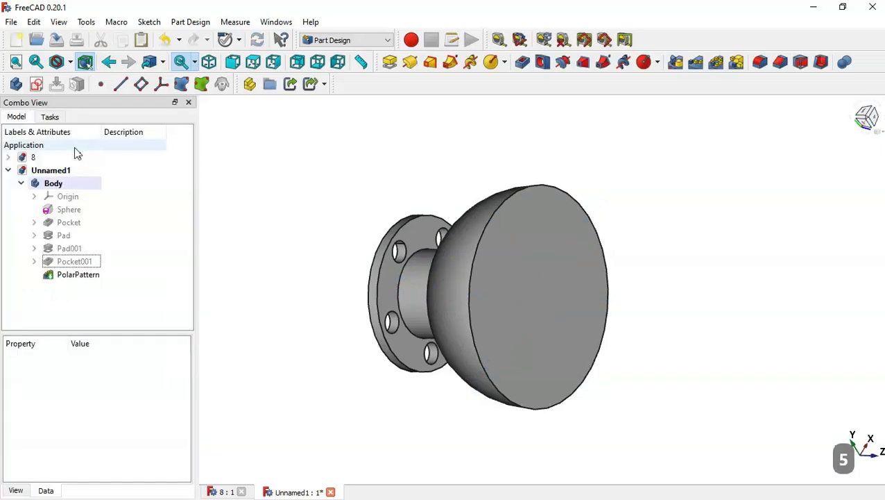
Step: Start a new sketch on the flat top face of the bowl
drag(697, 303, 592, 231)
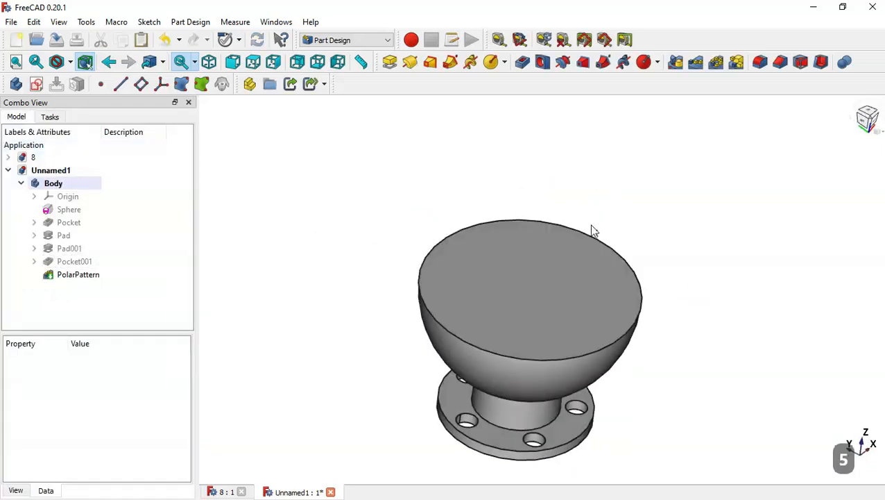
click(515, 279)
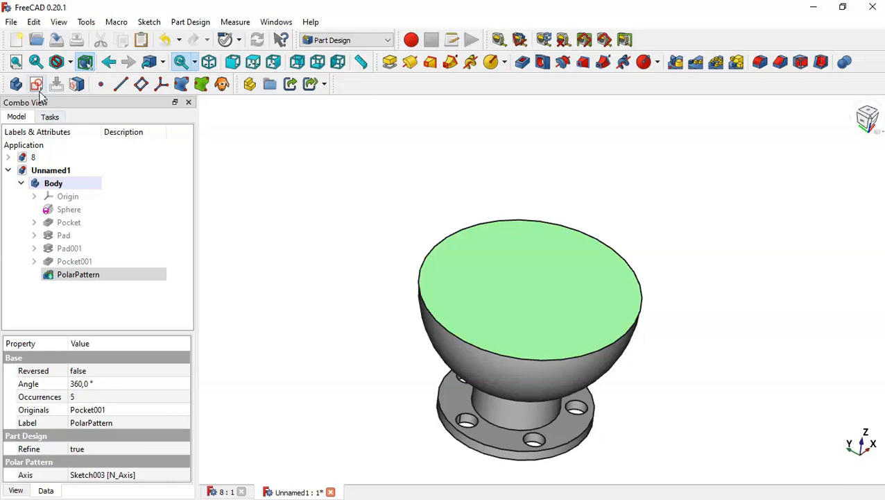
click(36, 84)
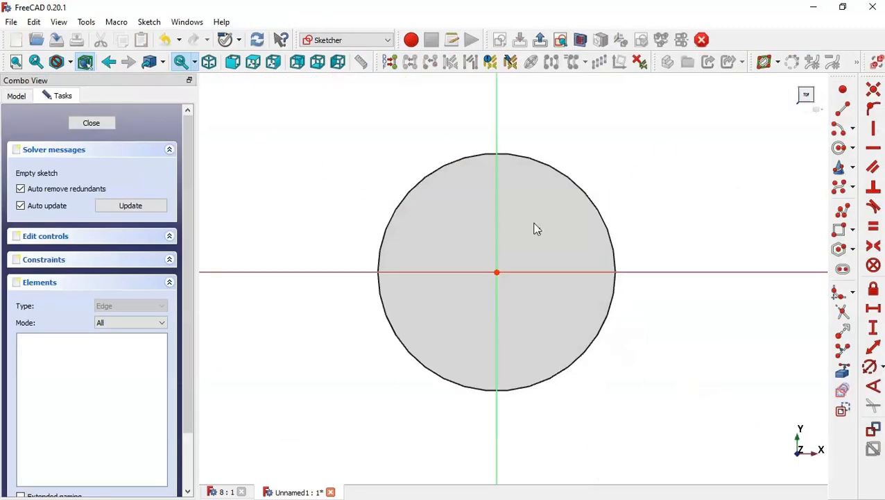
Step: Import the bowl's outer circular edge into the sketch as external geometry
scroll(519, 347, down, 1)
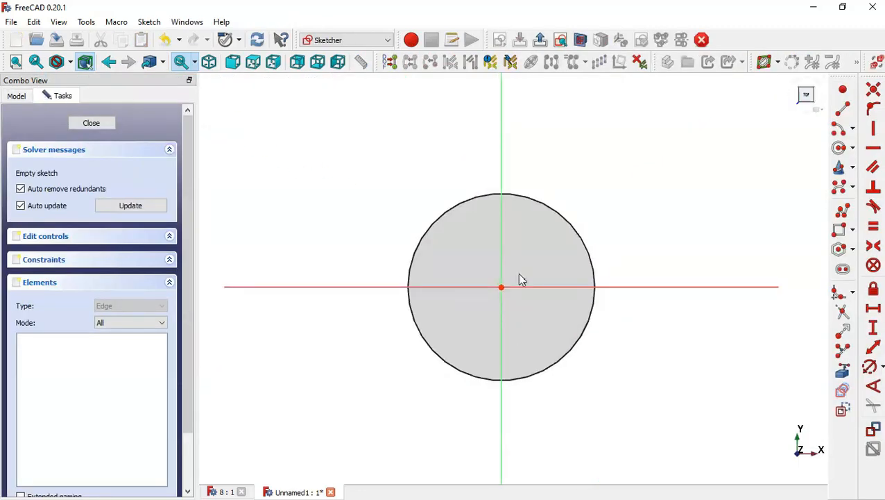
scroll(515, 175, up, 2)
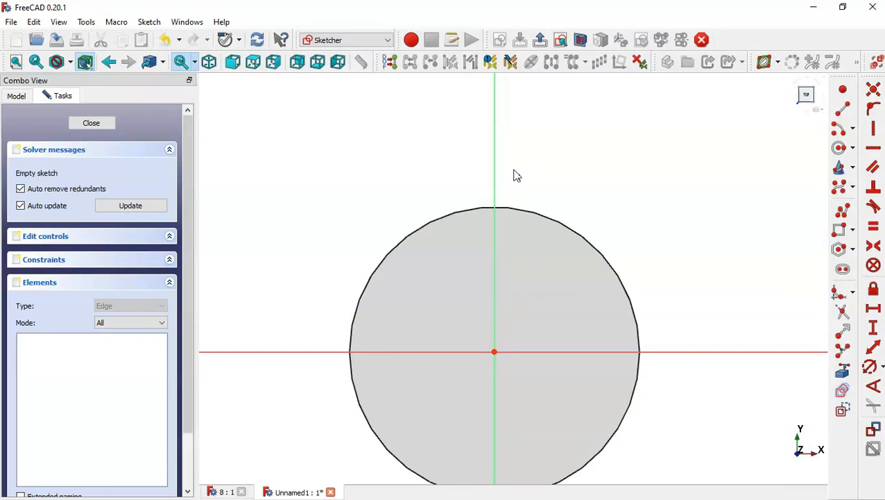
click(844, 373)
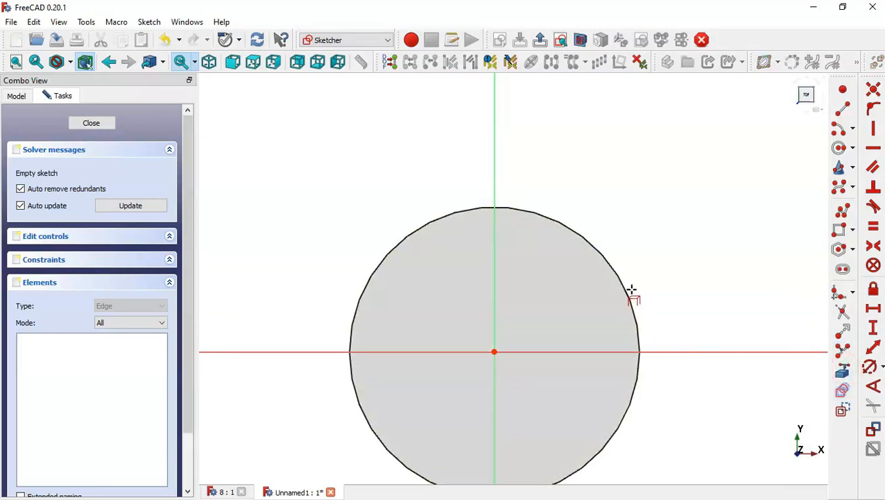
click(624, 285)
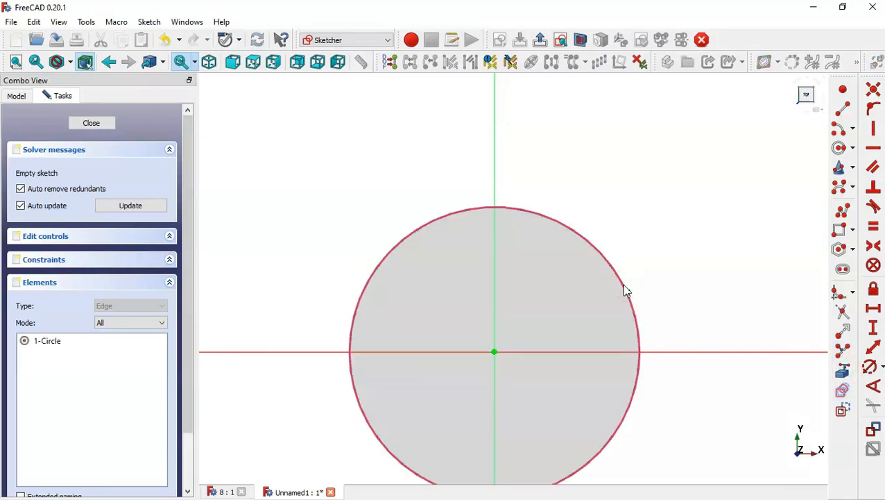
Step: Sketch the lug's top arc centred on the vertical axis about 72.5 mm above the origin
click(837, 130)
click(495, 140)
click(437, 115)
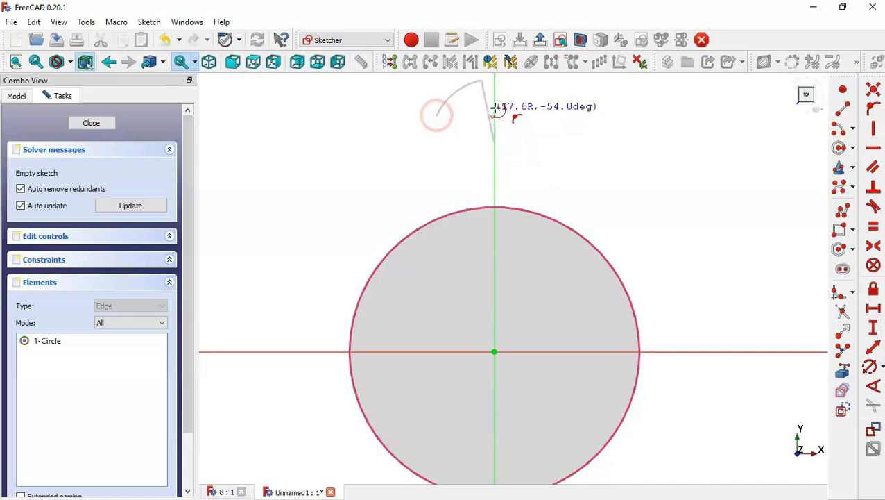
click(551, 114)
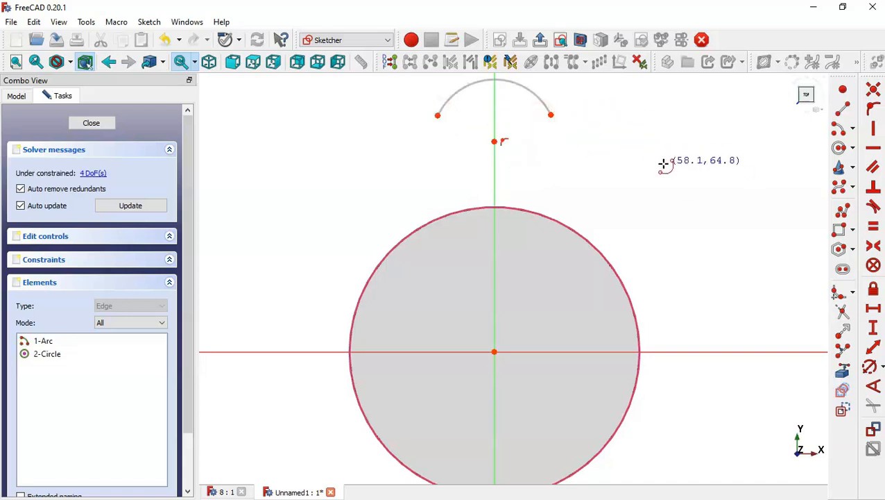
Step: Sketch two smaller arcs on the right and left sides below the top arc
click(662, 165)
click(600, 186)
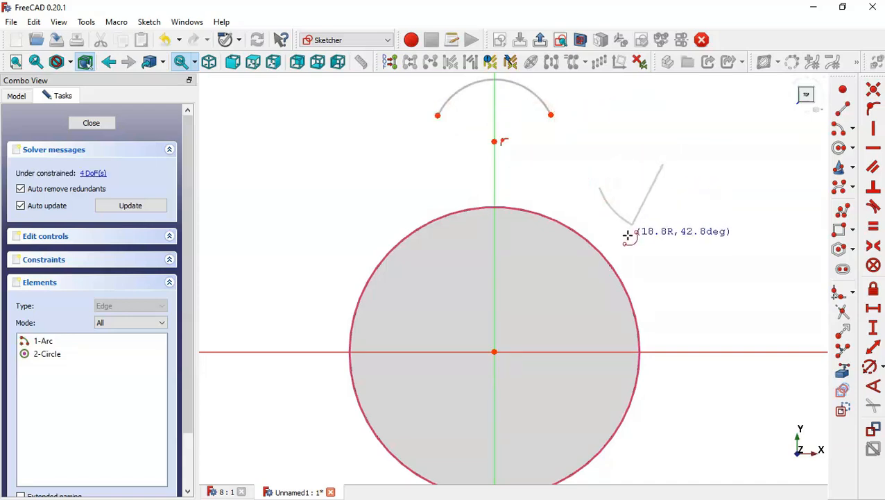
click(629, 237)
click(371, 165)
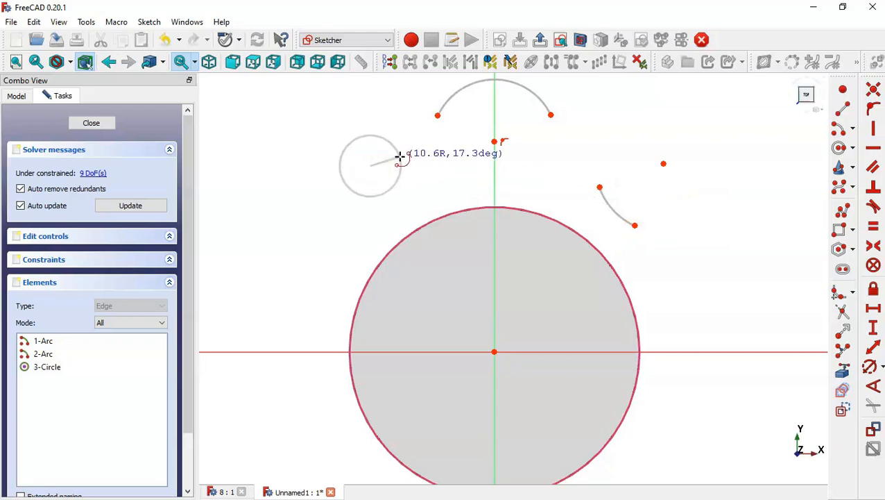
click(401, 153)
click(379, 208)
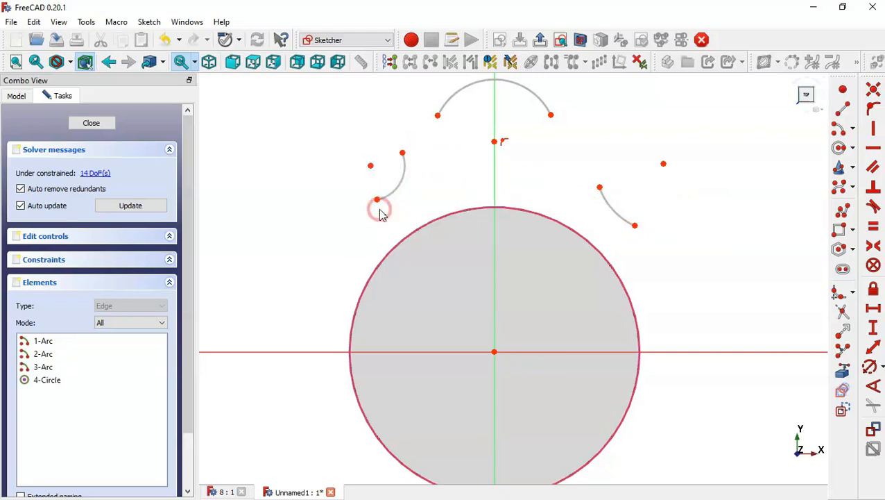
Step: Draw a circle concentric with the top arc for the lug hole
click(842, 149)
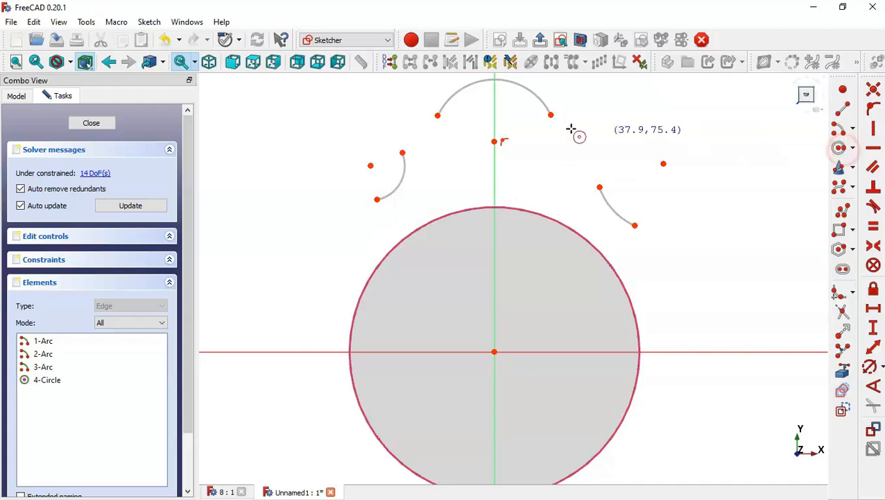
click(494, 141)
click(518, 157)
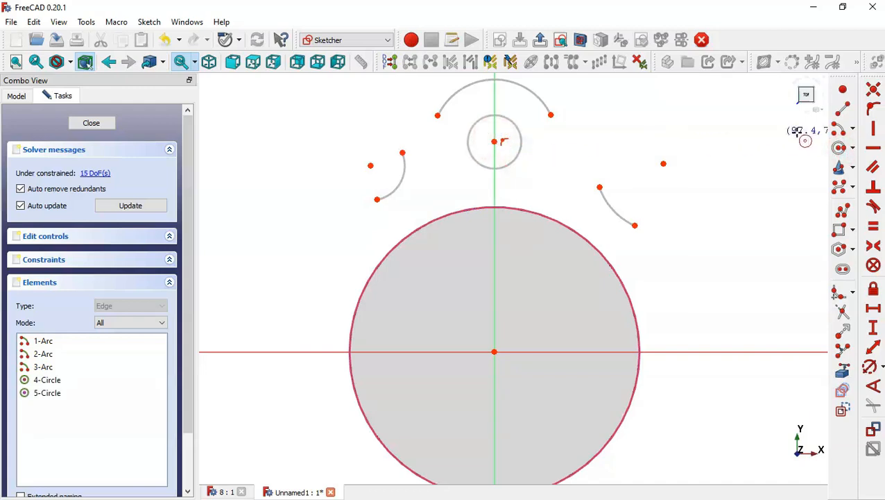
Step: Draw lines joining the top arc to both side arcs and a bottom line between the side arcs' lower ends
click(844, 110)
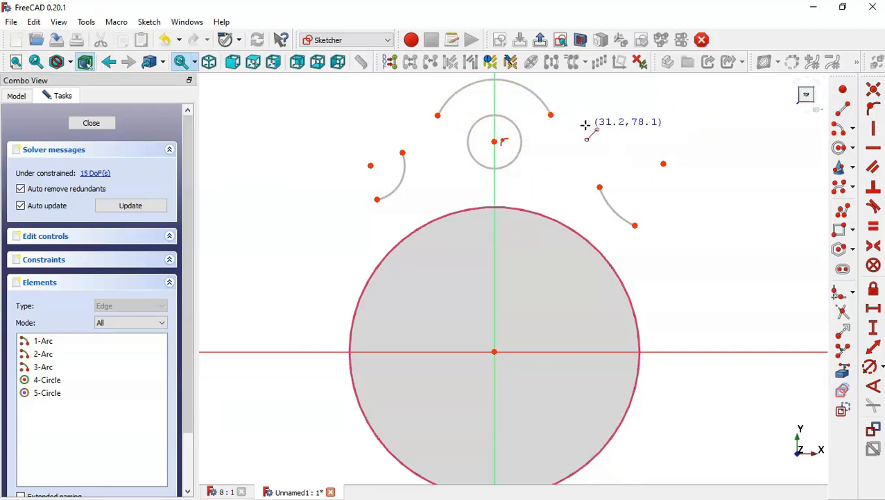
click(552, 114)
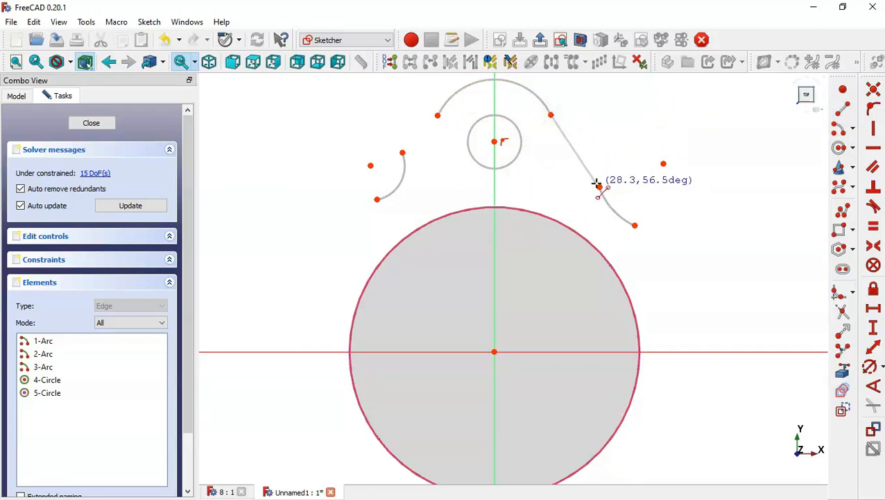
click(598, 185)
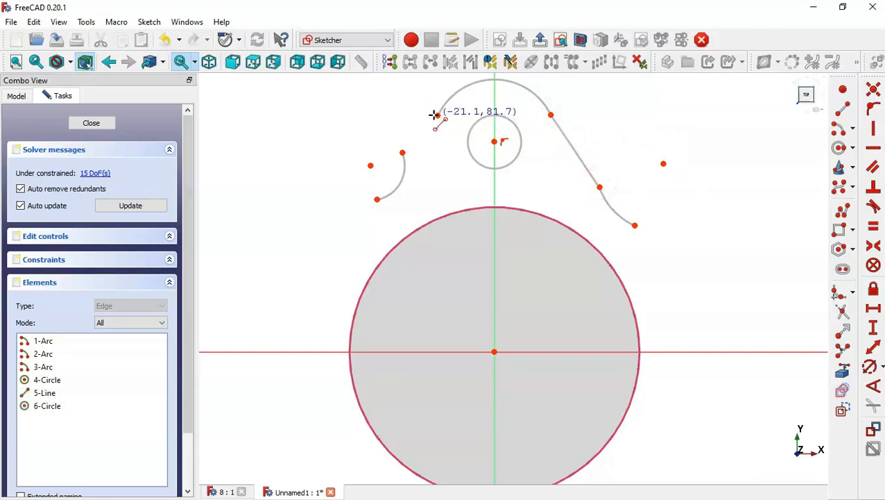
click(437, 115)
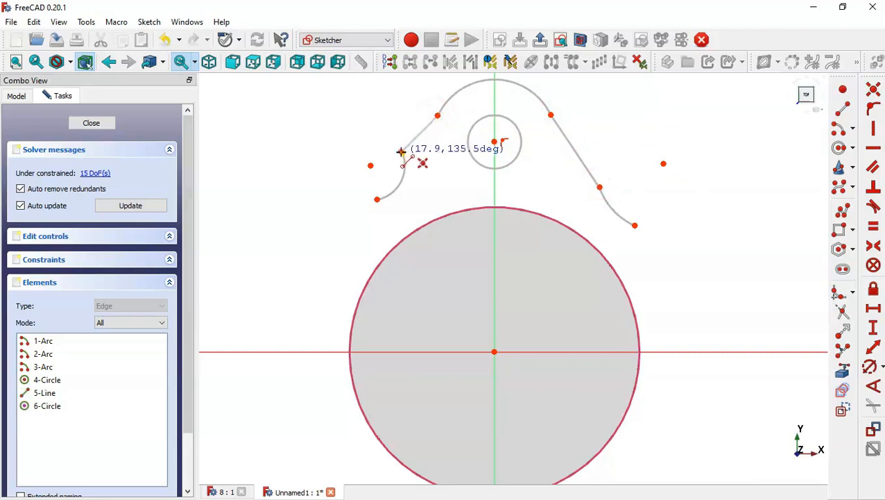
click(401, 152)
click(376, 199)
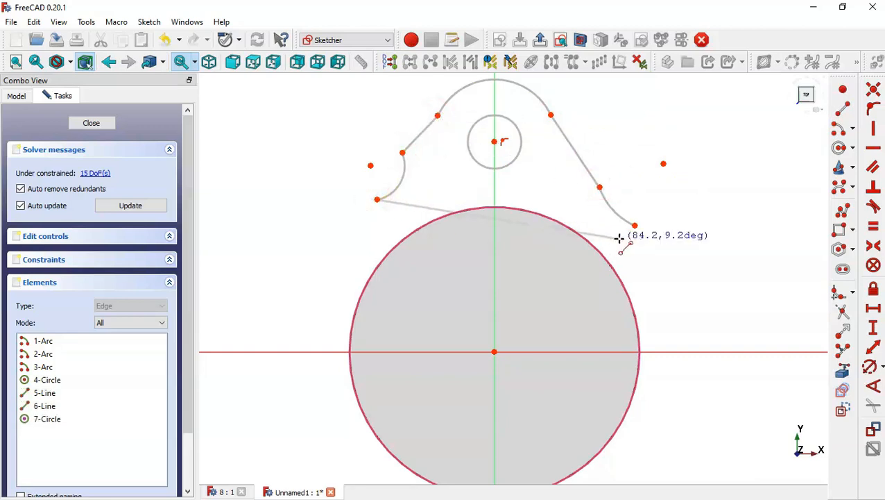
click(635, 224)
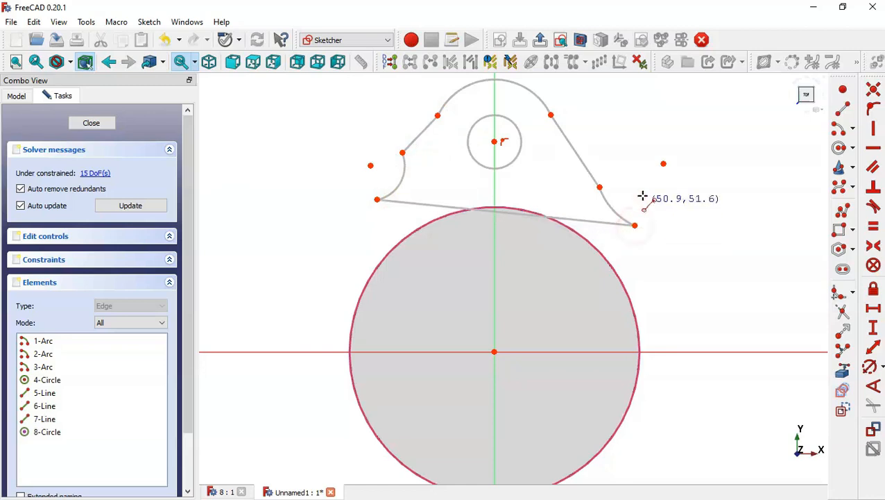
key(Escape)
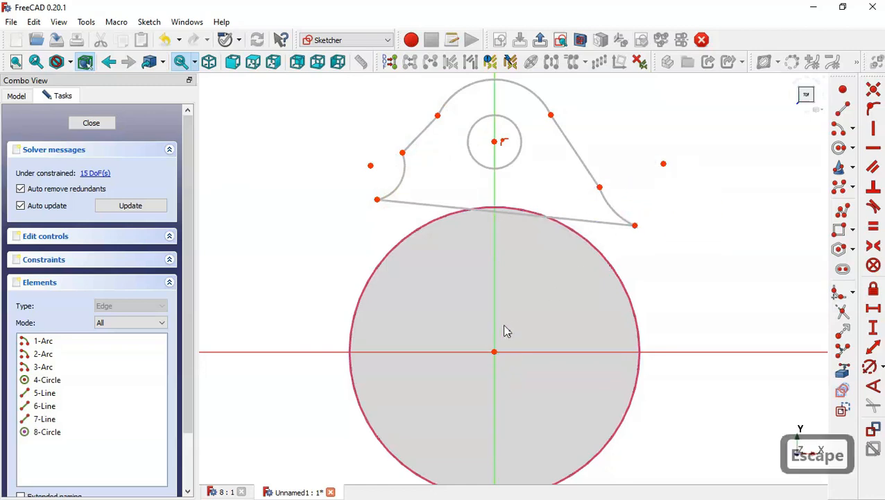
Step: Make each slanted line tangent to the top arc and to its adjoining side arc
scroll(474, 416, down, 1)
scroll(517, 146, up, 1)
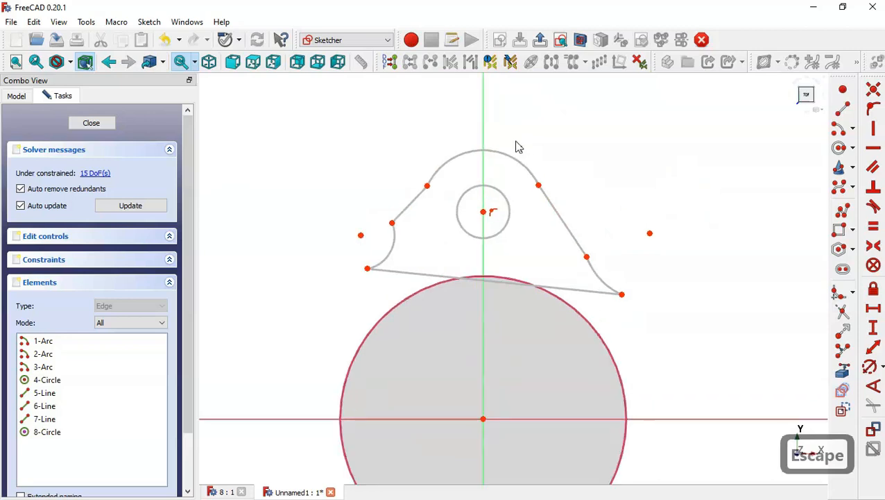
click(873, 208)
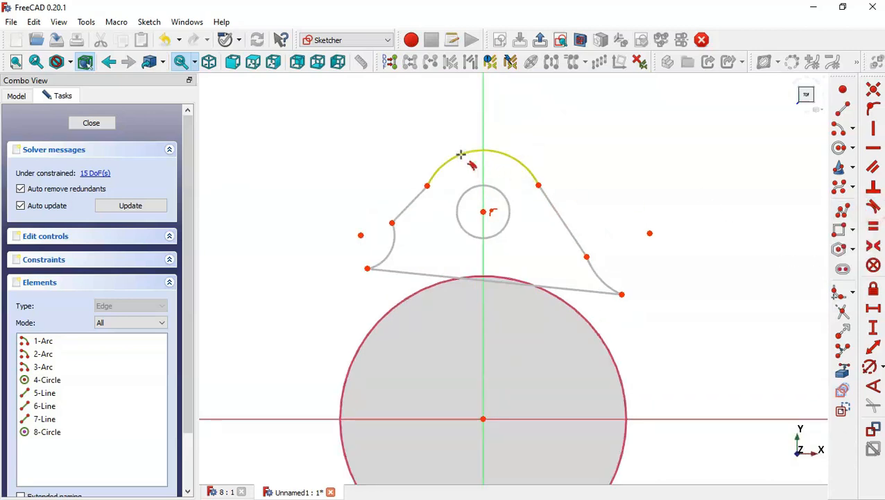
click(434, 173)
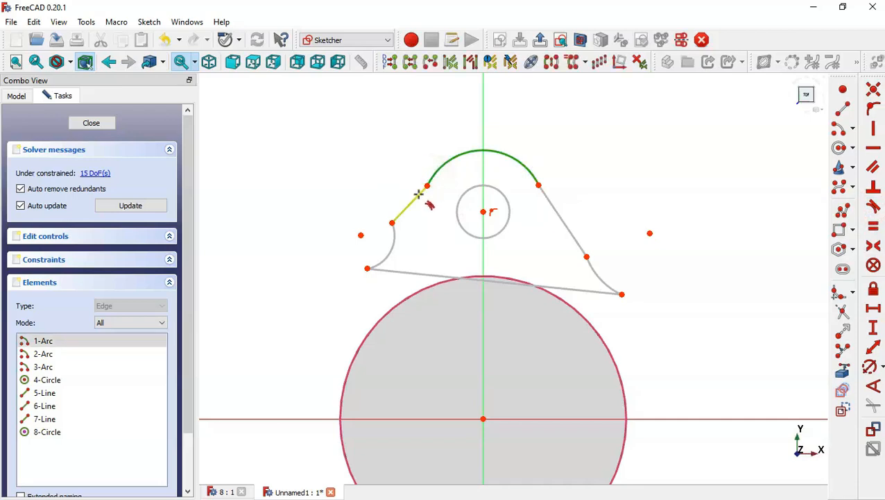
click(417, 194)
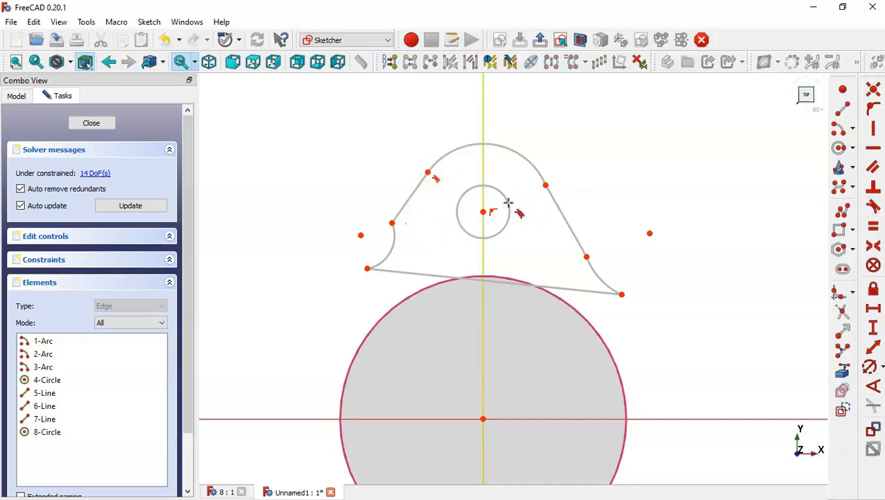
click(537, 171)
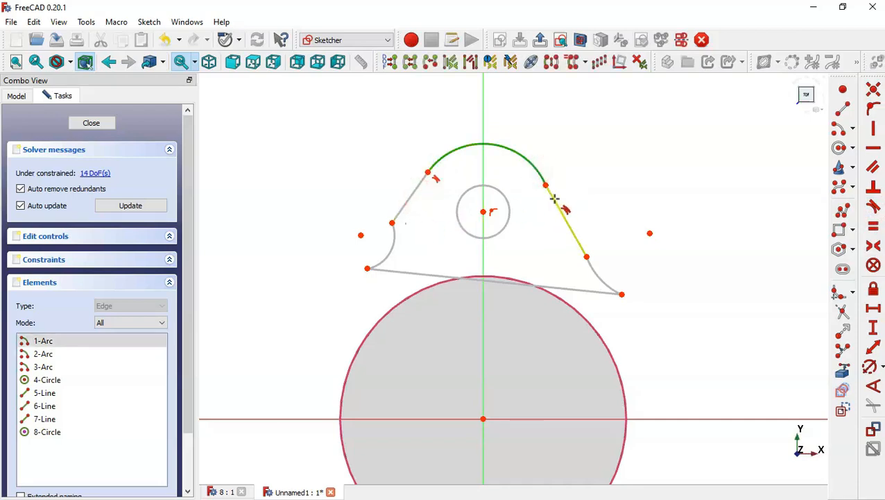
click(555, 199)
click(568, 223)
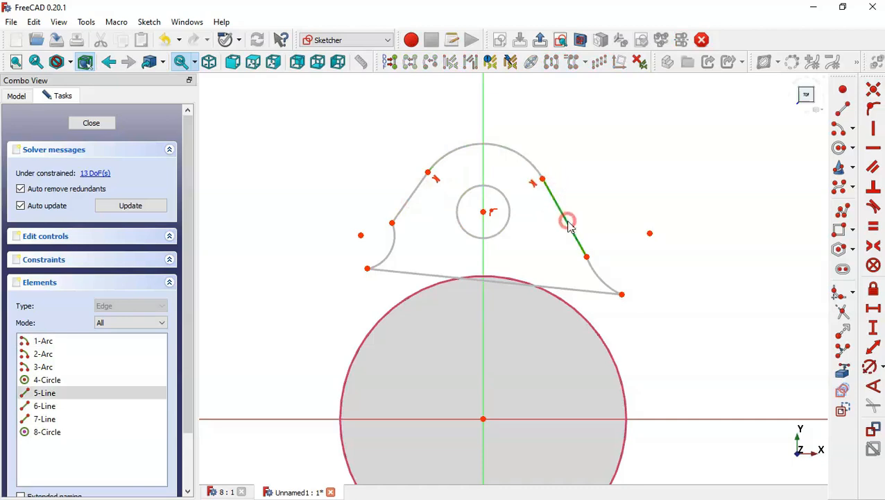
click(590, 264)
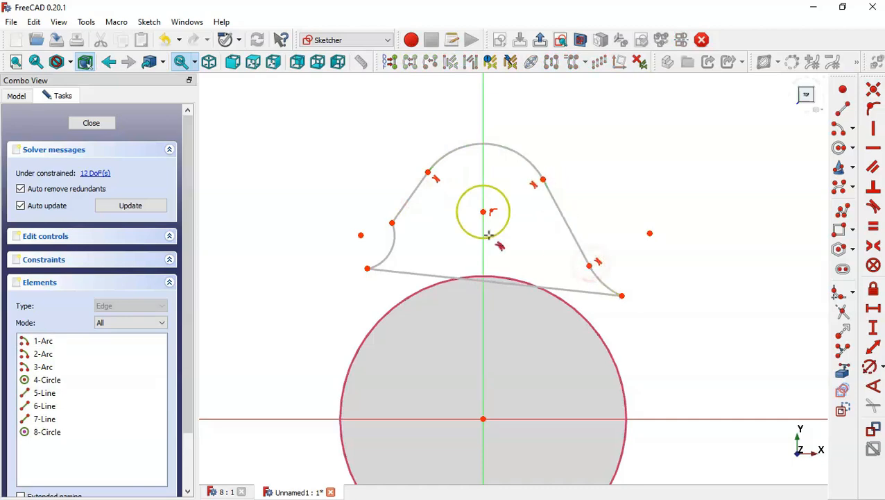
click(400, 210)
click(394, 236)
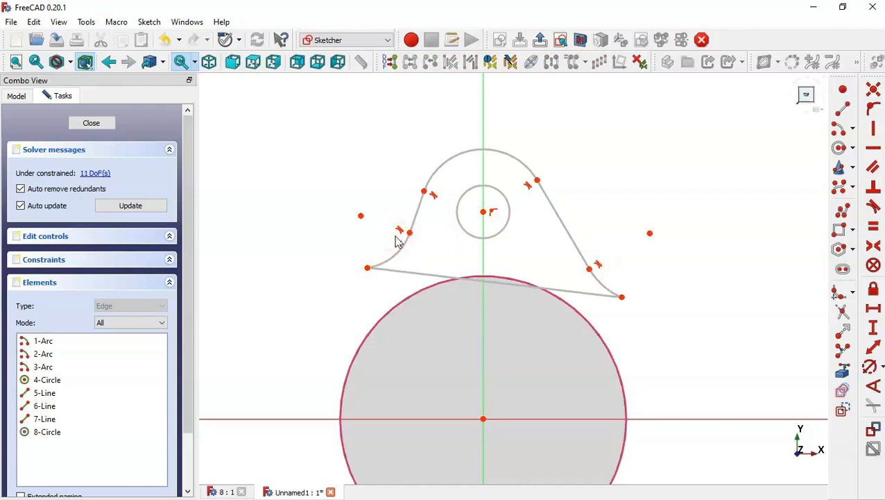
key(Escape)
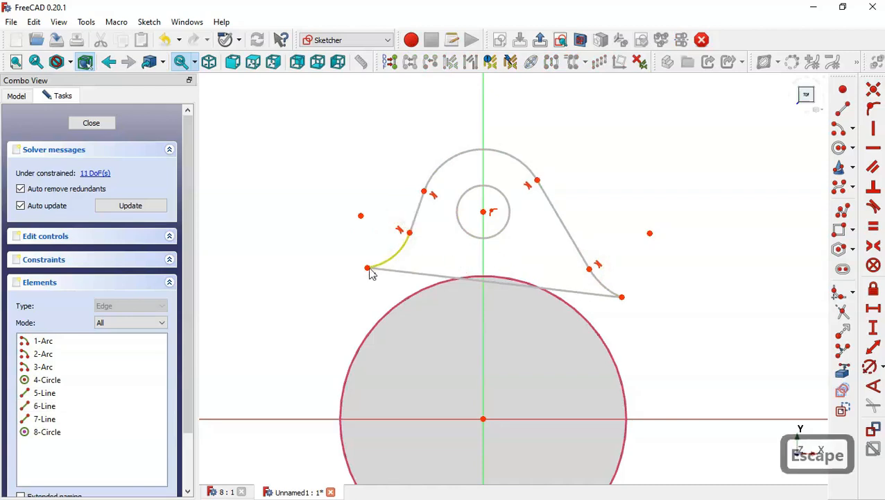
Step: Drag the outline's points outward and make the two side arcs equal
mouse_move(368, 271)
mouse_down()
mouse_move(369, 299)
mouse_move(340, 287)
mouse_move(340, 275)
mouse_up()
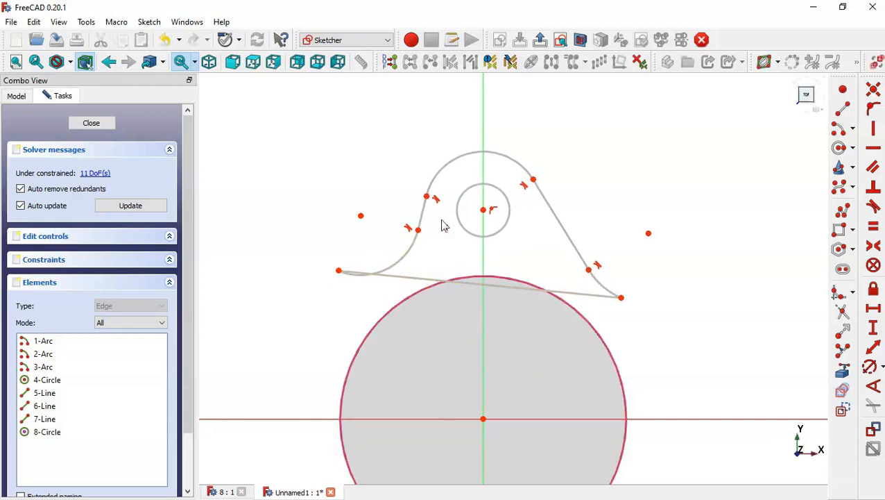
drag(535, 184, 546, 203)
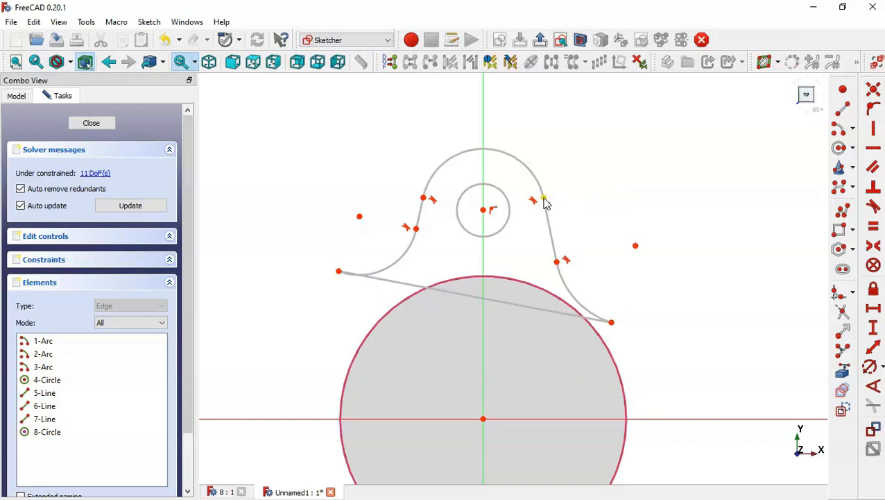
click(874, 227)
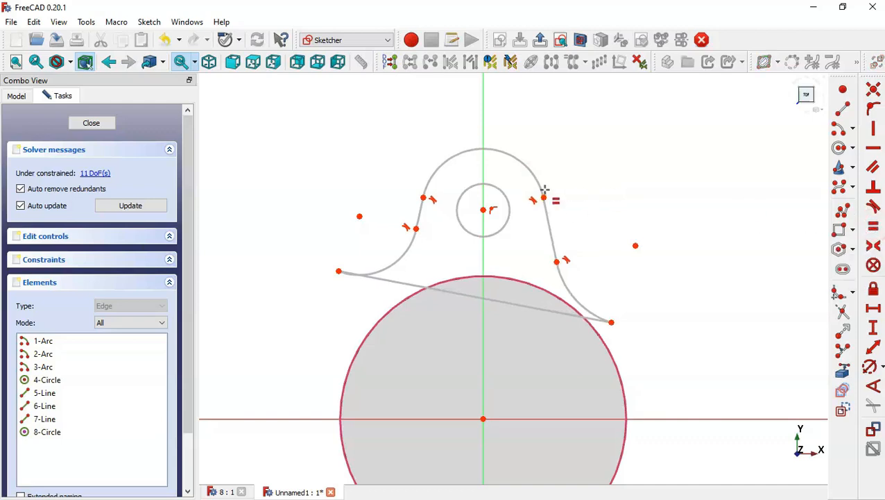
click(570, 288)
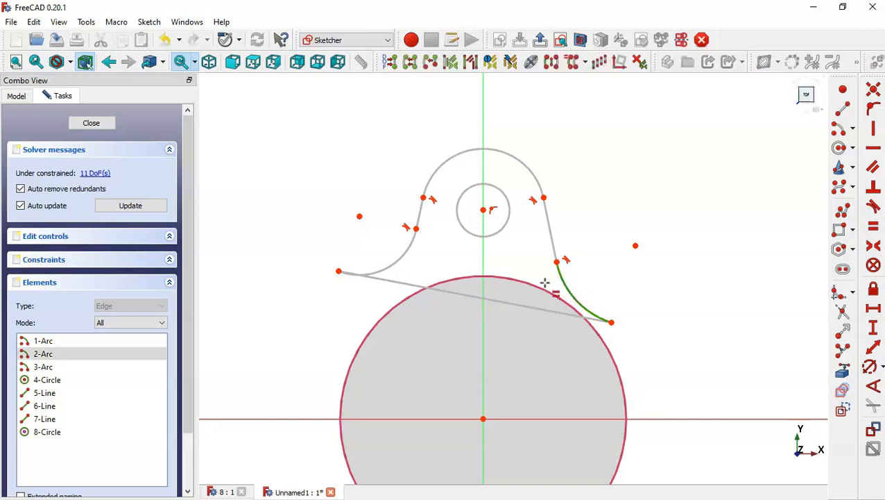
click(402, 255)
key(Escape)
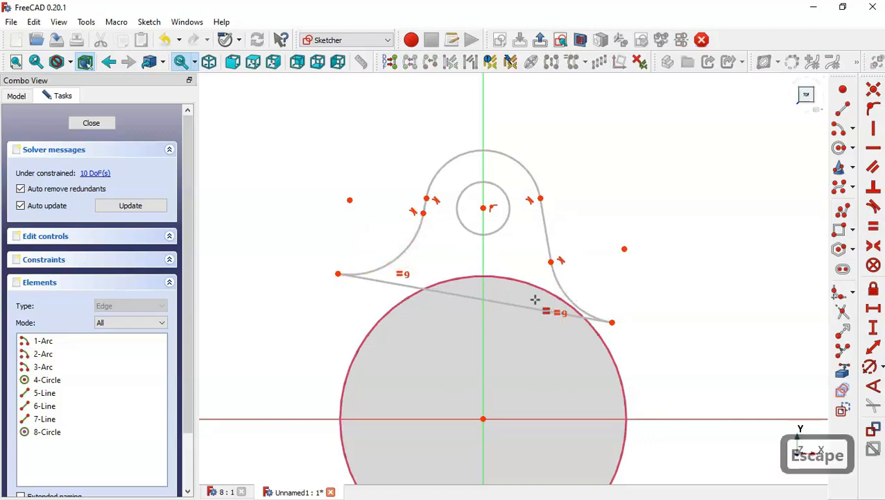
Step: Make the bottom line horizontal and drag the outline into a symmetric lug shape
click(873, 149)
click(453, 292)
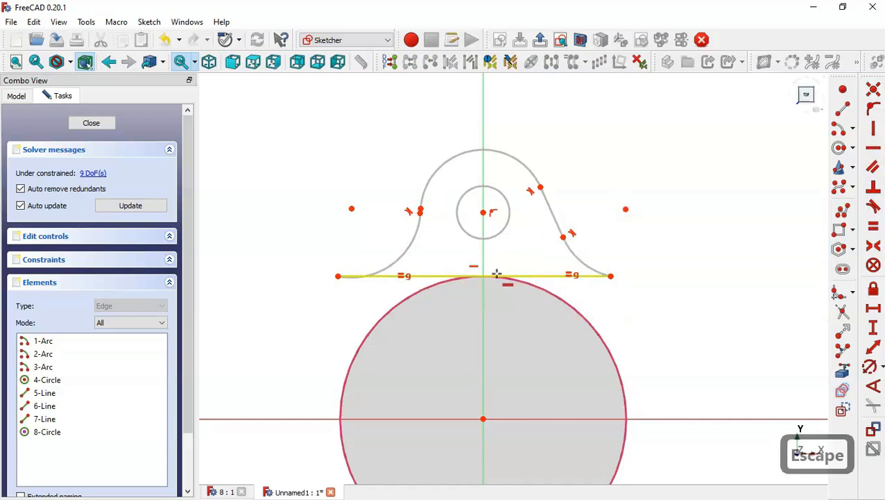
key(Escape)
mouse_move(498, 281)
mouse_down()
mouse_move(512, 292)
mouse_move(479, 298)
mouse_up()
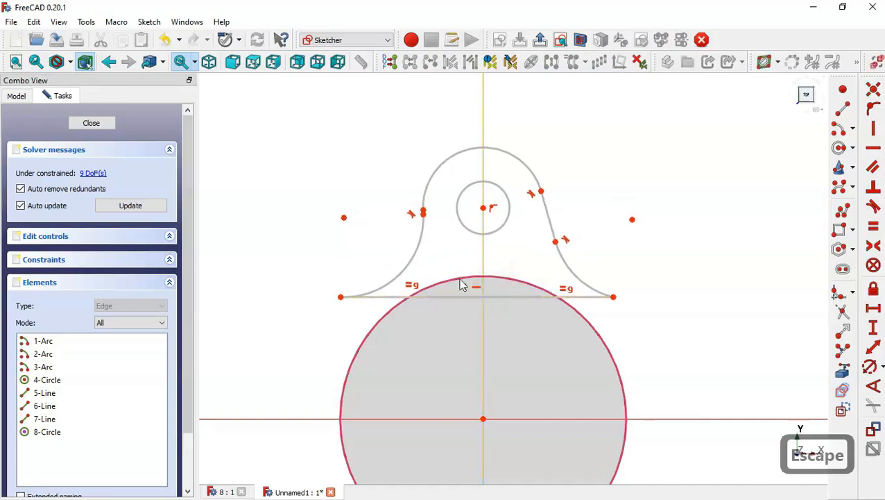
mouse_move(345, 223)
mouse_down()
mouse_move(303, 253)
mouse_move(279, 244)
mouse_move(287, 221)
mouse_up()
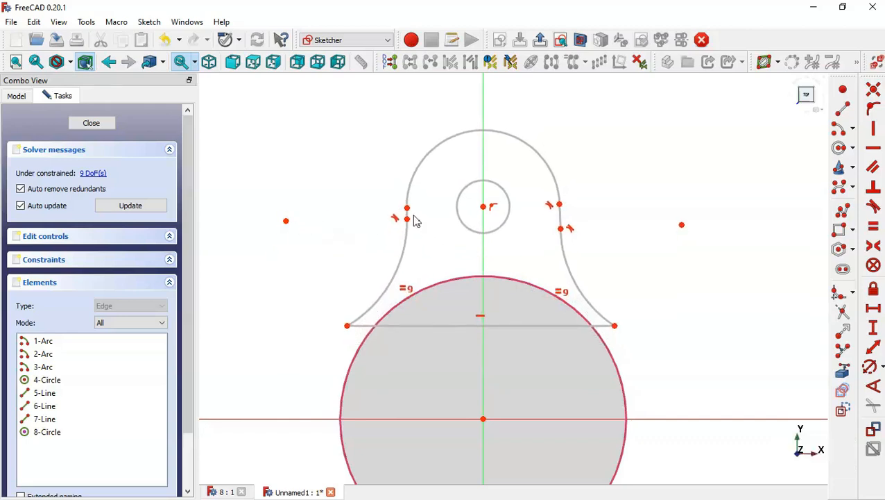
drag(410, 220, 415, 250)
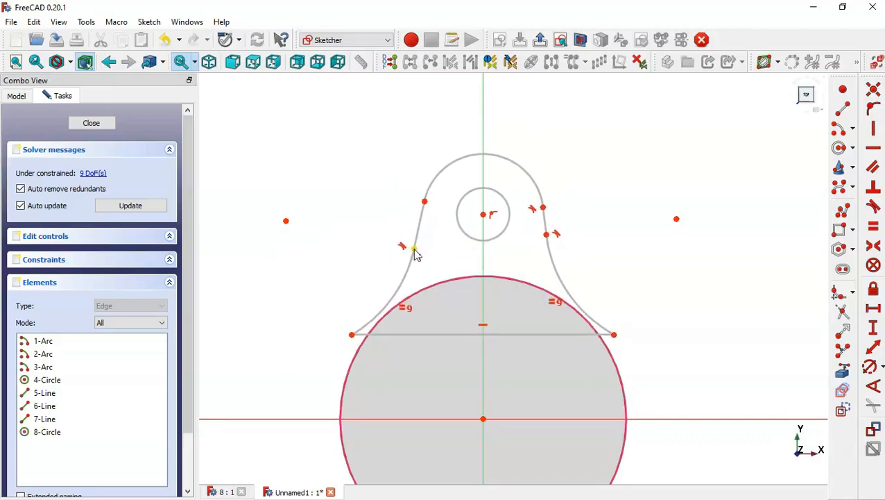
Step: Make the two slanted side lines equal in length
click(873, 241)
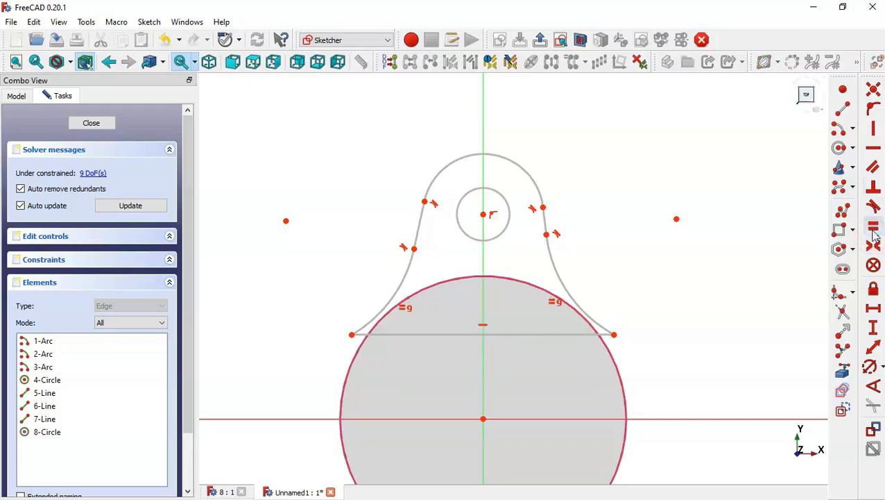
click(544, 220)
click(422, 218)
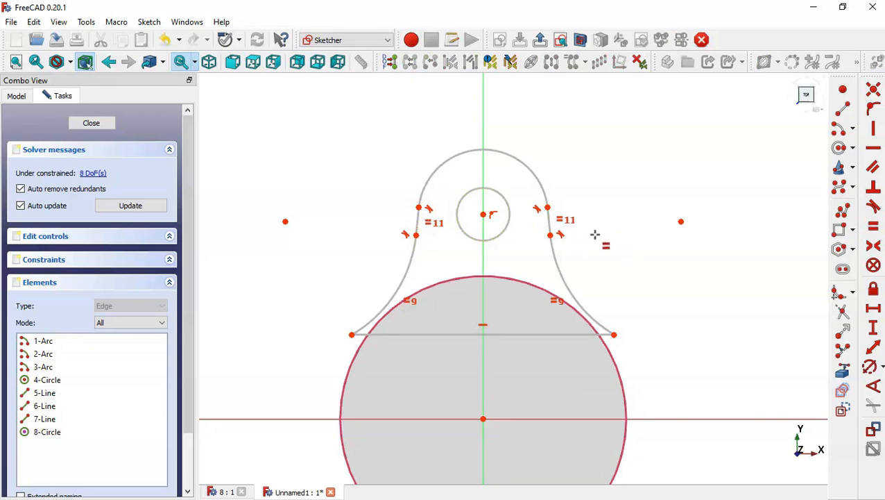
Step: Constrain both ends of the lug's bottom line to lie on the large circle
key(Escape)
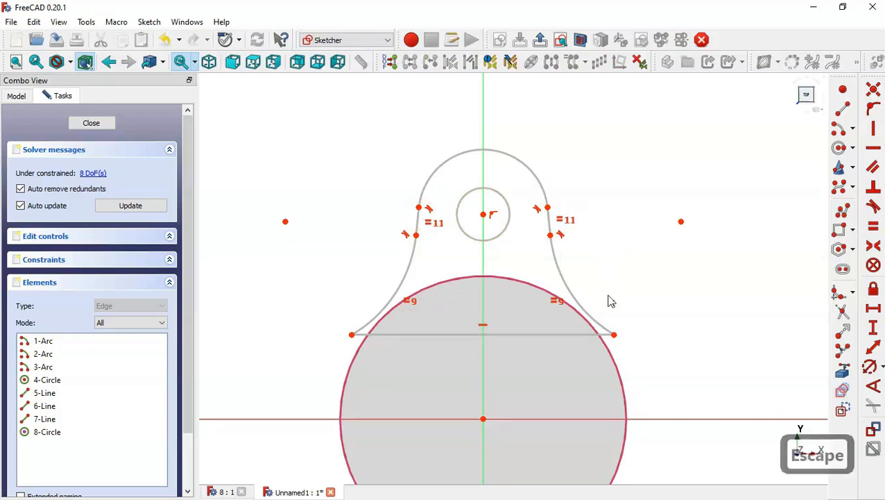
click(616, 337)
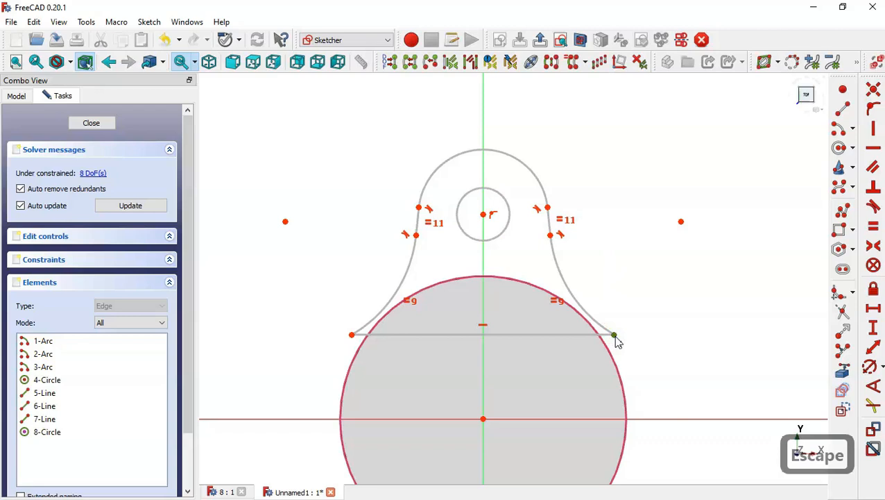
click(612, 362)
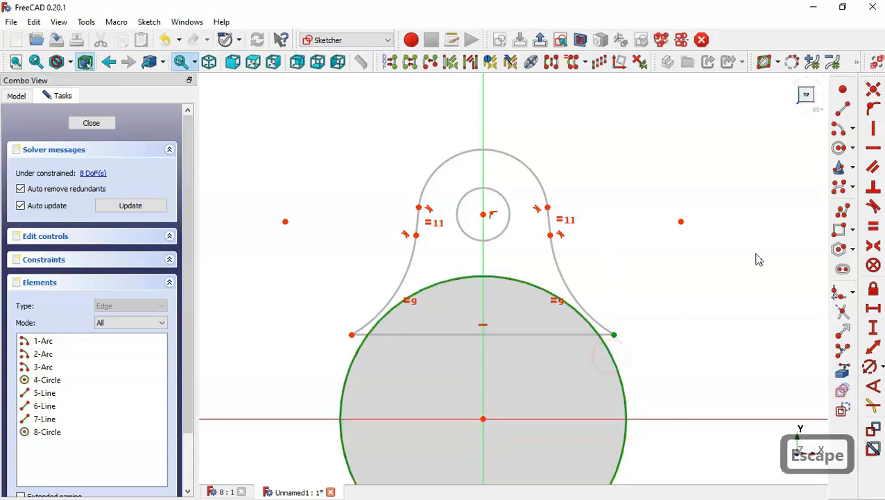
click(873, 115)
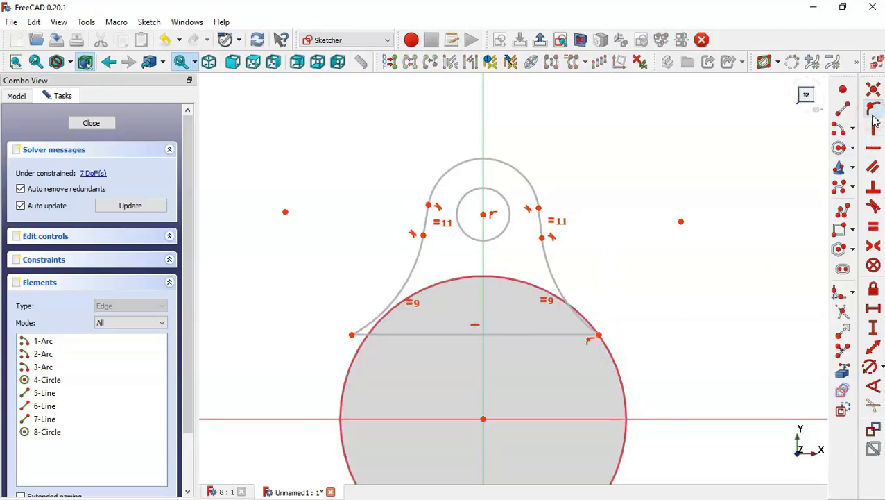
click(351, 335)
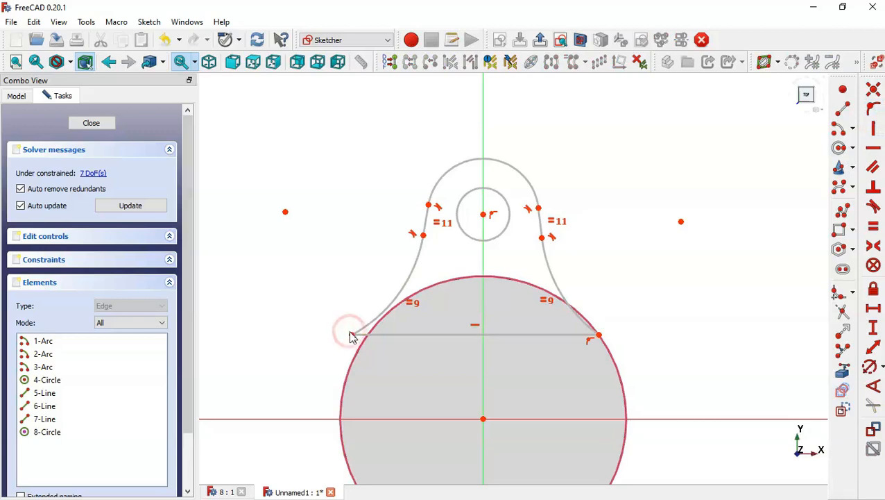
click(352, 335)
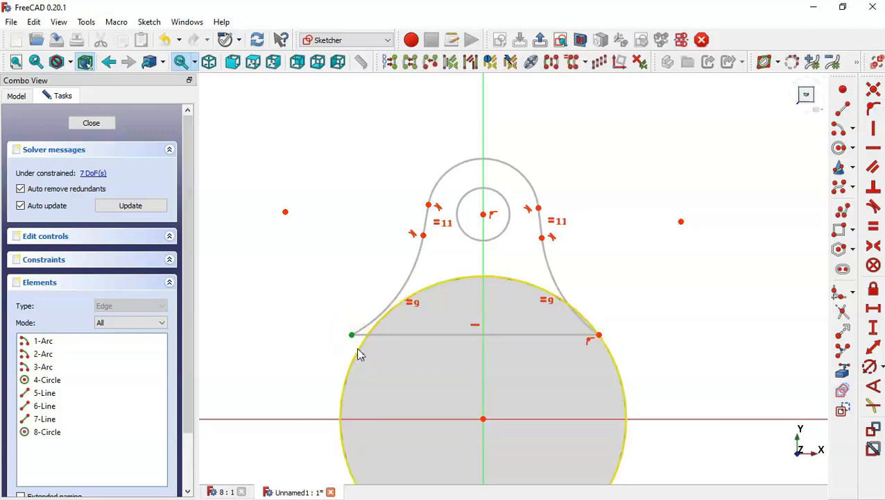
click(356, 352)
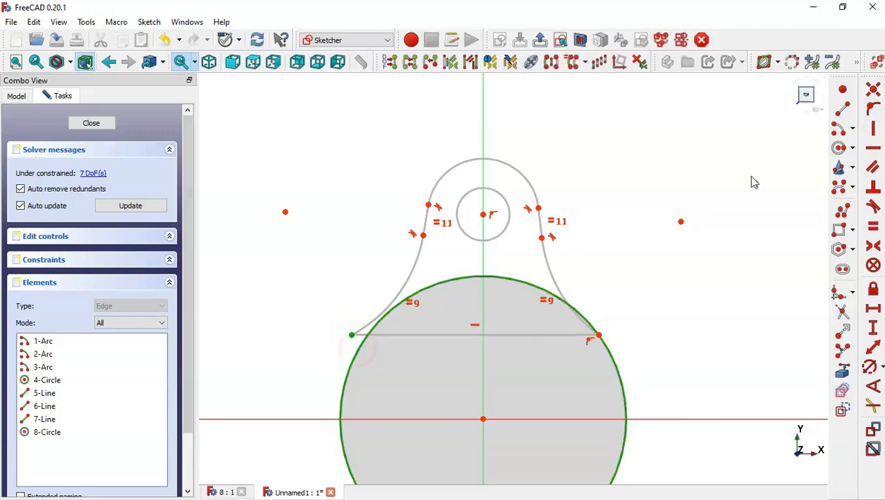
click(873, 115)
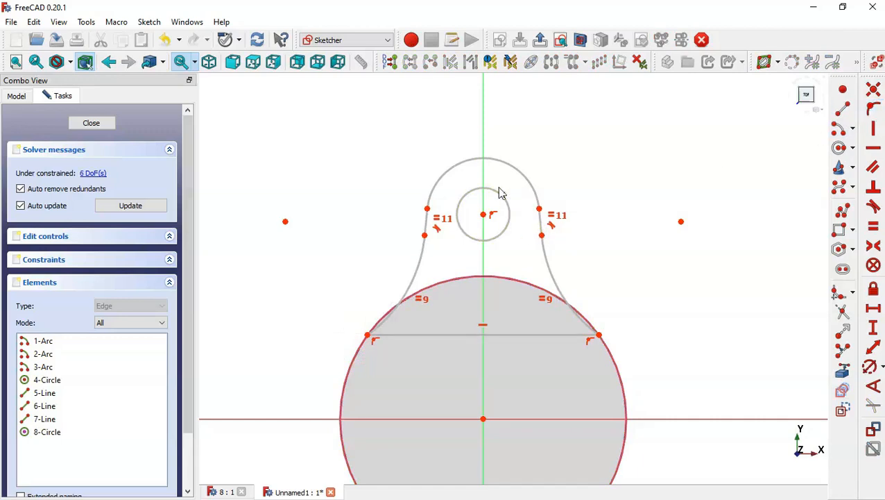
Step: Examine the lug's radii and hole dimensions on the reference model in the other document
scroll(503, 192, down, 1)
scroll(504, 233, up, 2)
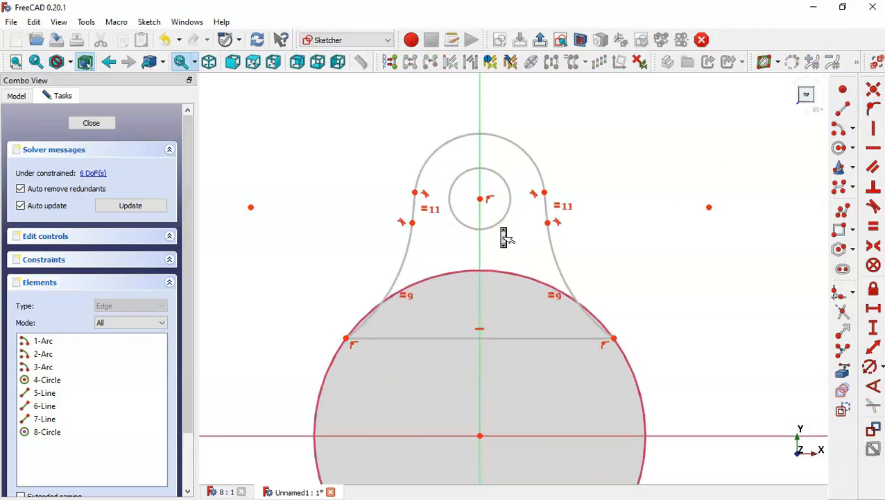
scroll(503, 234, down, 2)
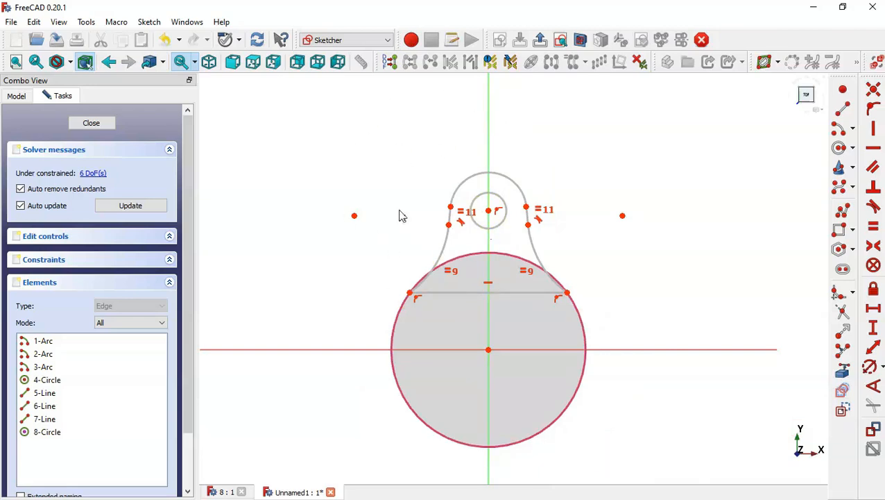
click(222, 491)
key(Home)
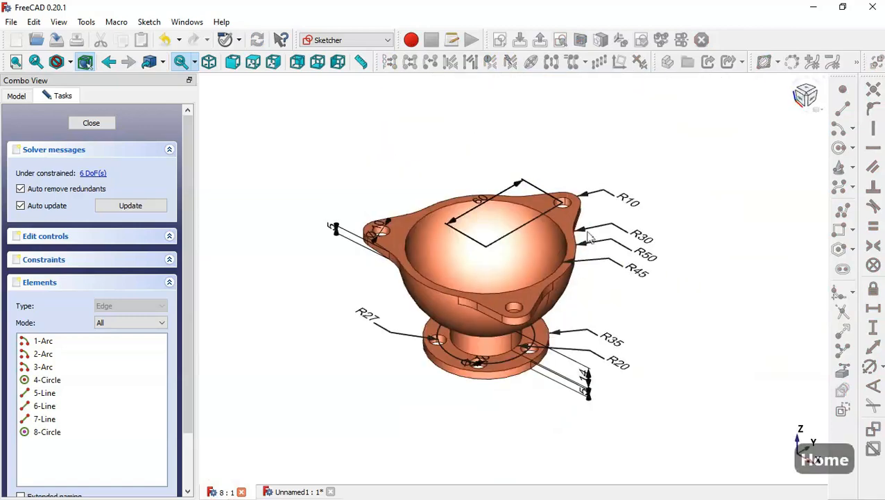
scroll(574, 161, up, 2)
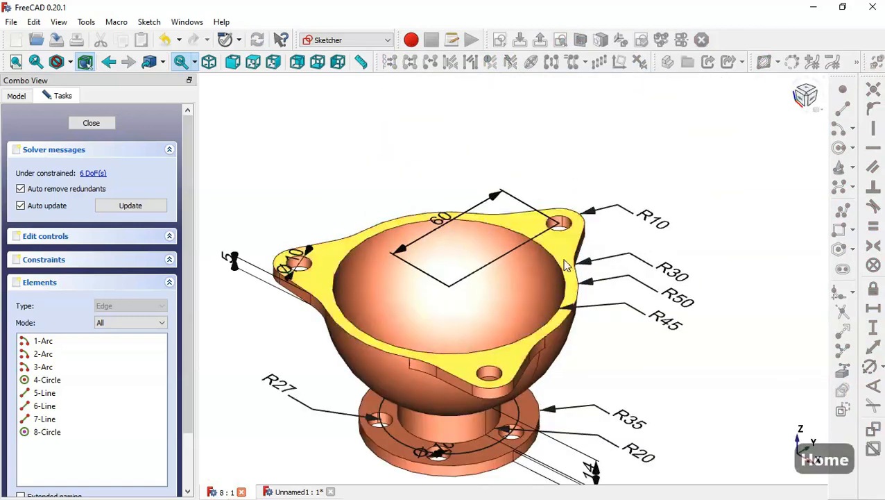
scroll(562, 231, up, 2)
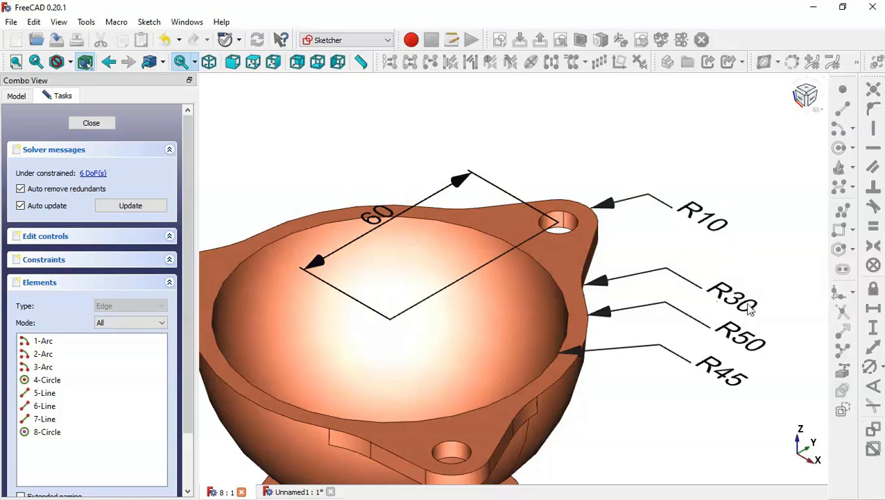
click(304, 491)
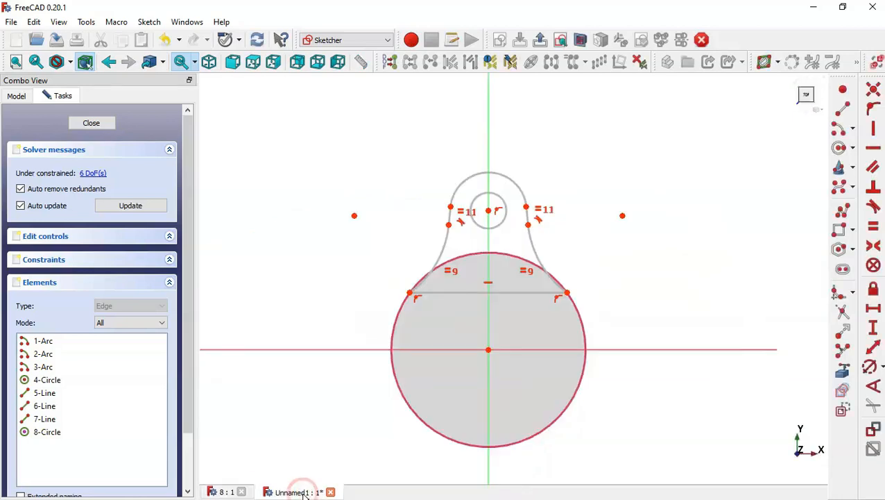
Step: Set the small hole circle's diameter to 10 mm and the lug's top arc radius to 10 mm
click(866, 370)
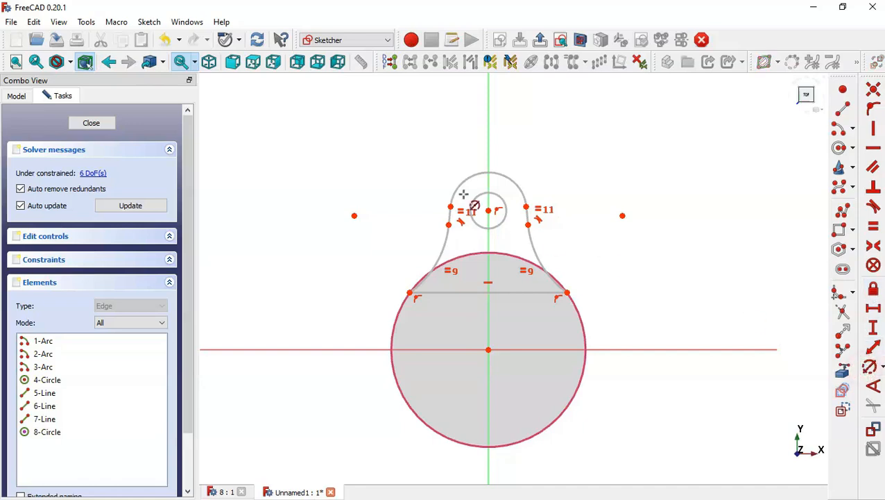
click(496, 196)
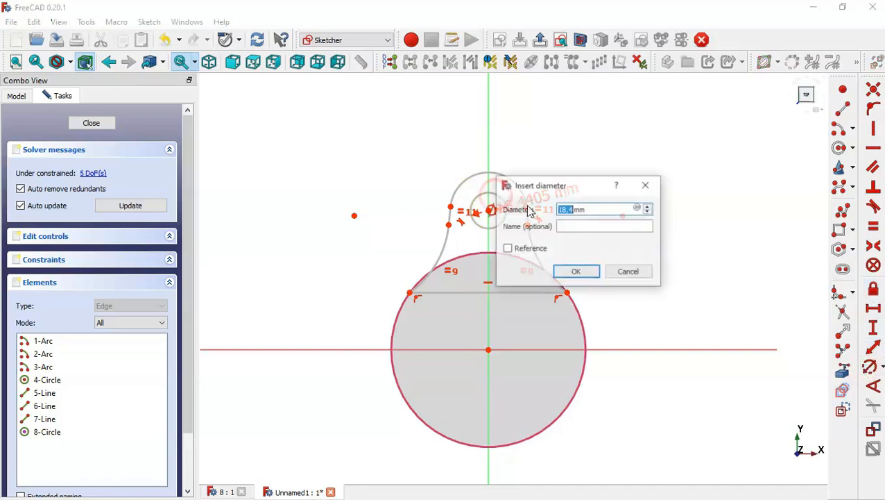
text(10)
key(Return)
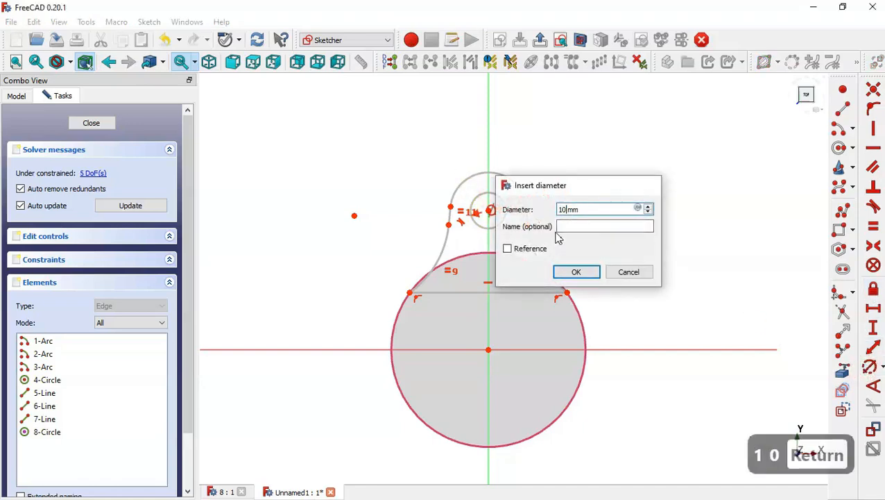
click(507, 173)
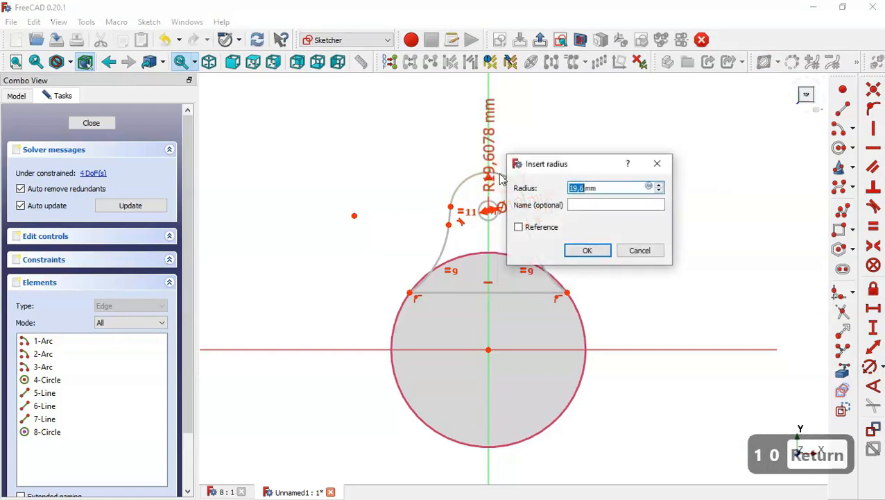
text(10)
key(Return)
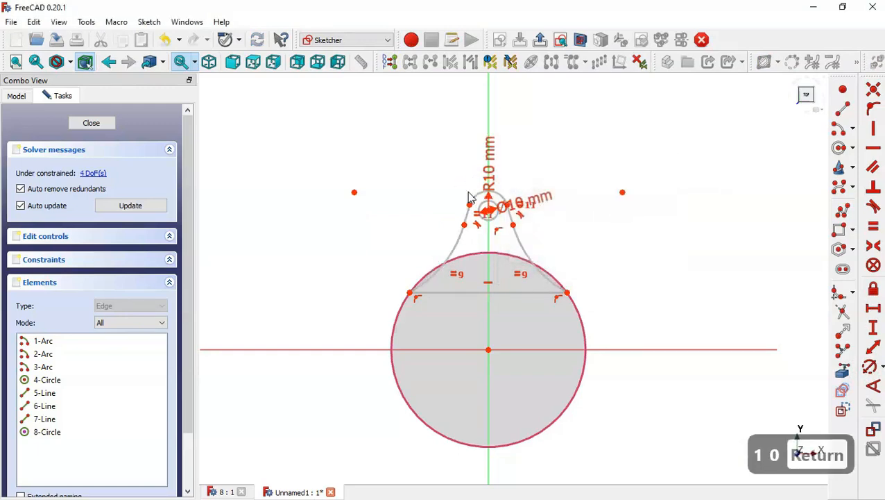
Step: Set the radius of the right lower side arc to 30 mm
scroll(471, 199, up, 2)
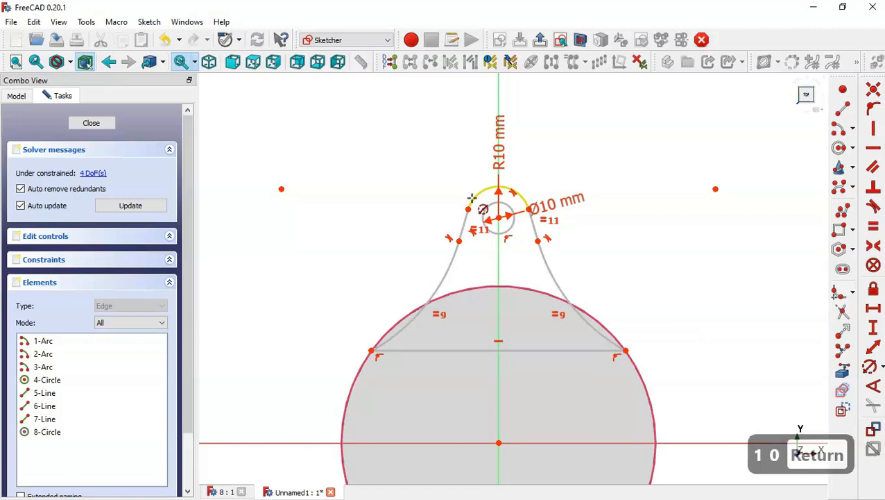
click(553, 276)
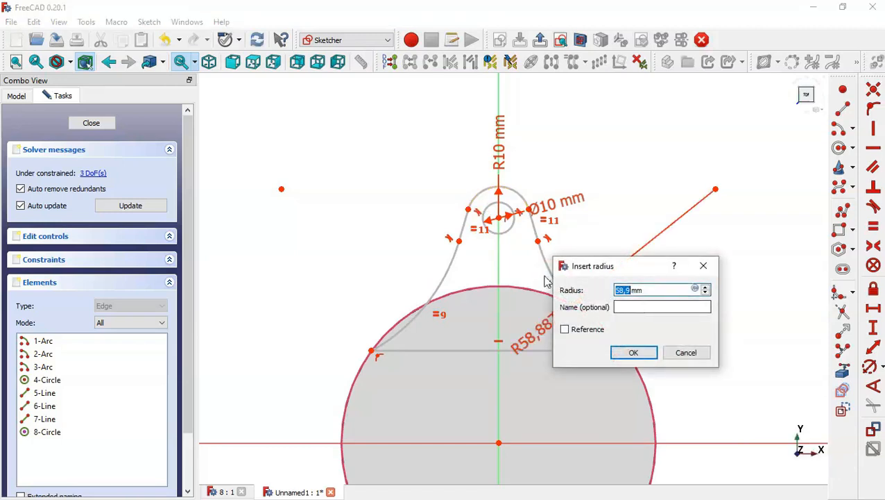
text(30)
key(Return)
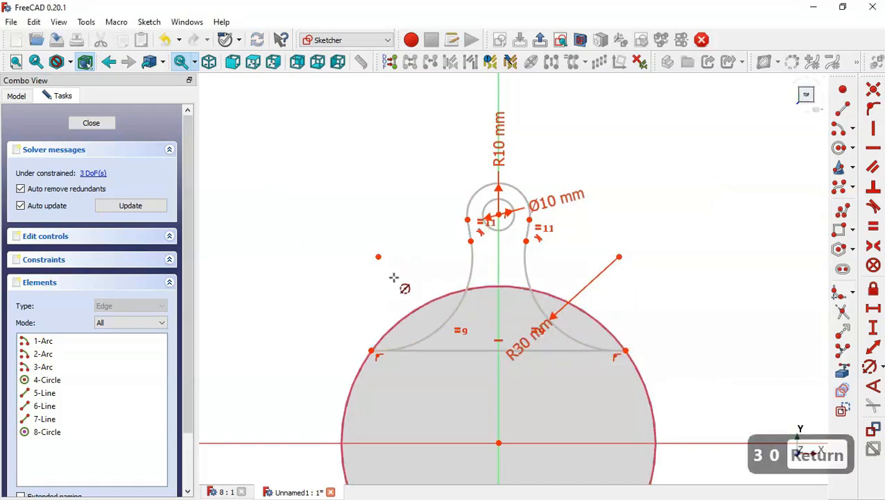
key(Escape)
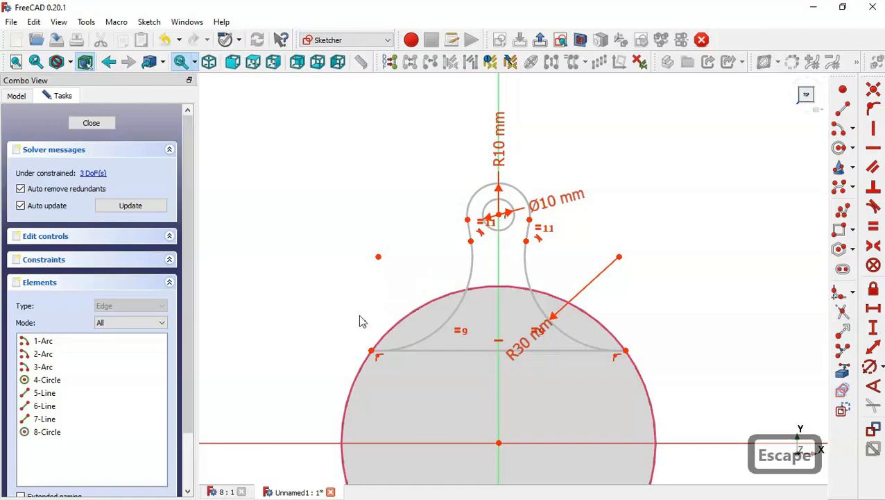
Step: Delete the two constraints holding the bottom line's ends on the large circle
click(229, 492)
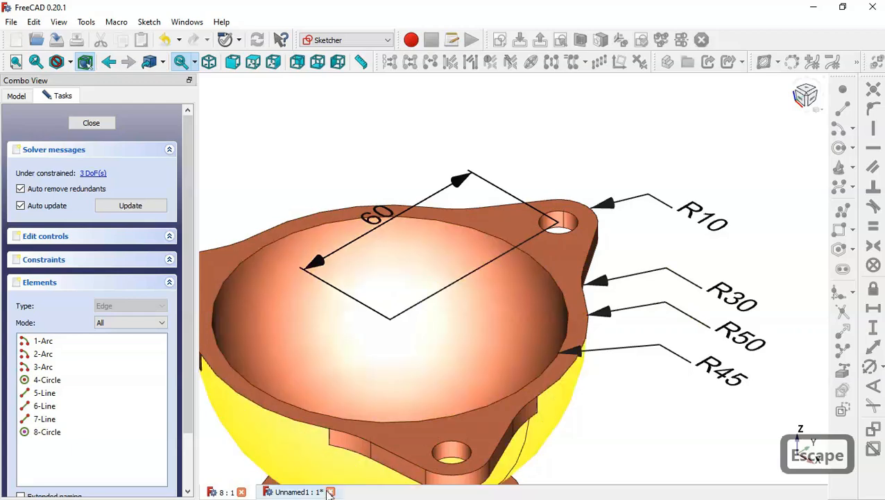
click(298, 492)
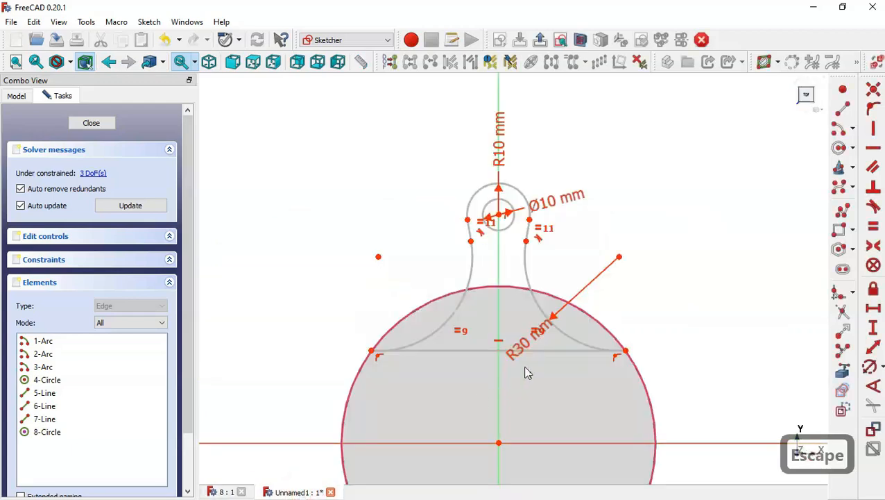
key(Right)
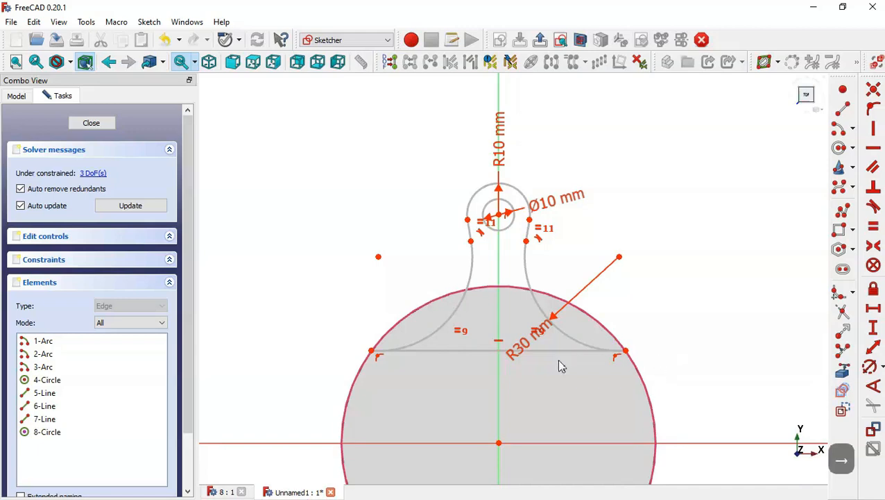
click(616, 357)
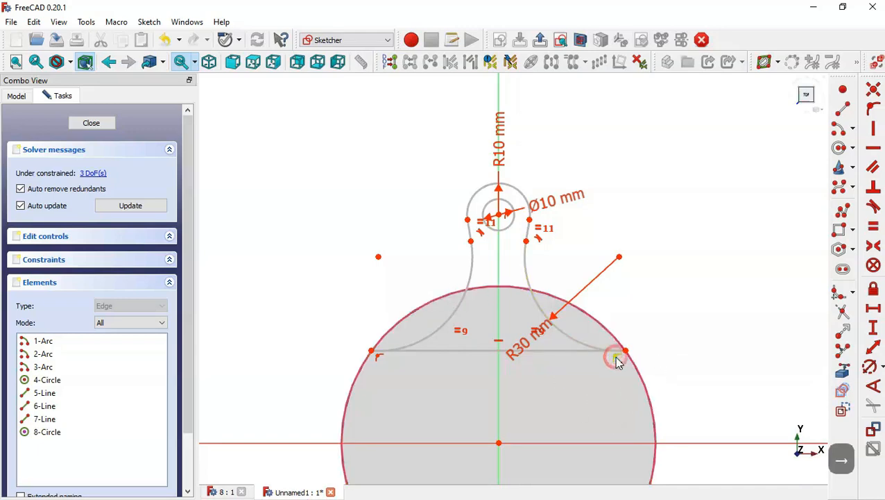
click(376, 358)
key(Delete)
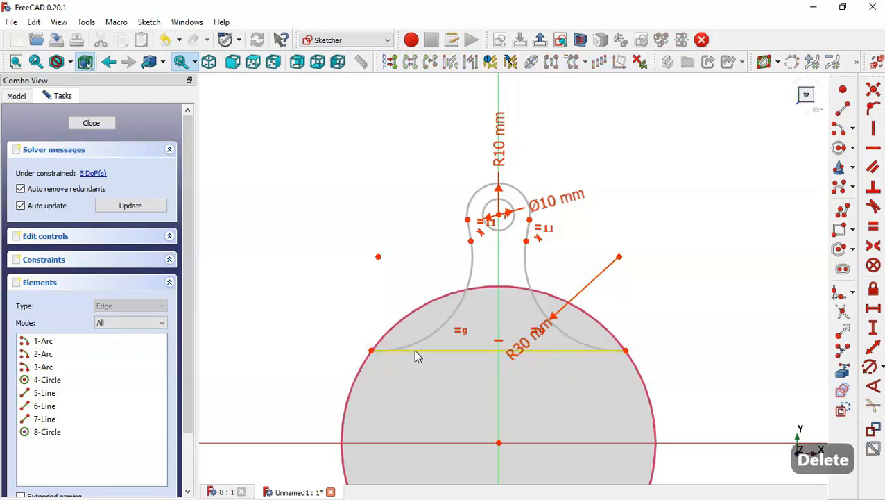
Step: Drag the bottom line upward and make the right lower curve end tangent to the large circle
drag(430, 349, 440, 309)
click(632, 310)
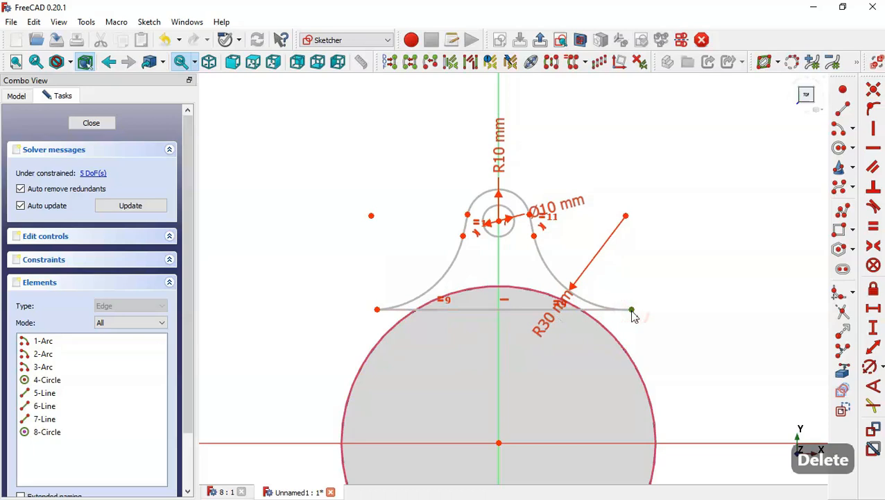
click(623, 347)
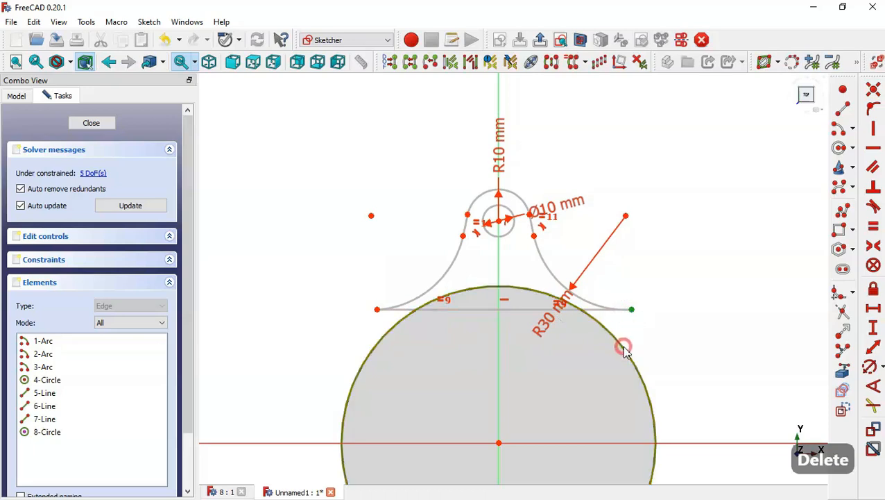
click(873, 206)
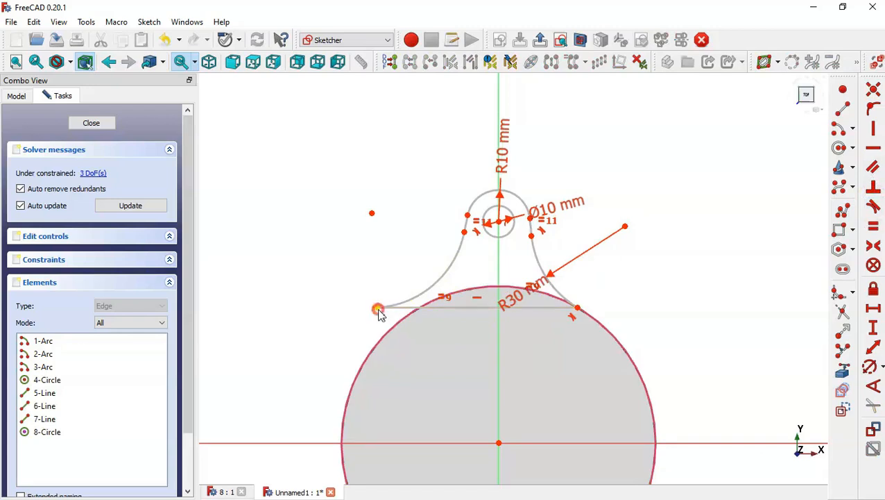
Step: Make the left lower curve end tangent to the large circle as well
mouse_move(378, 313)
mouse_down()
mouse_move(387, 326)
mouse_move(379, 309)
mouse_up()
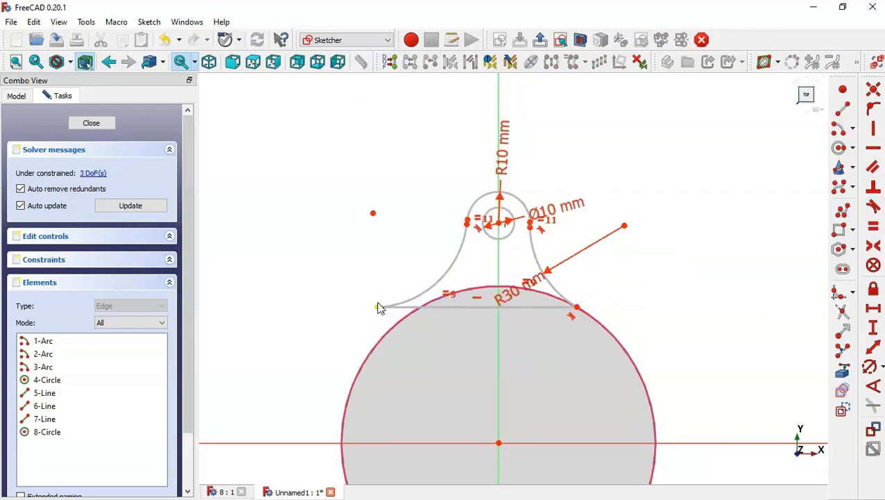
click(378, 309)
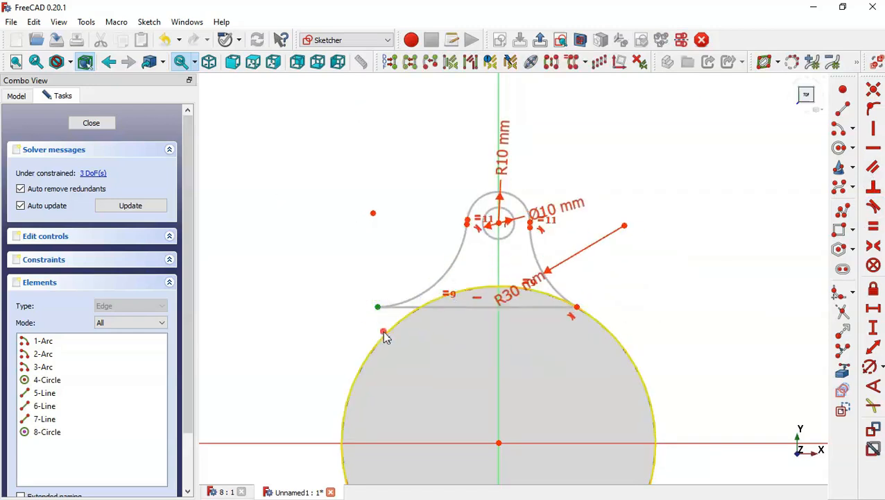
click(383, 336)
click(873, 206)
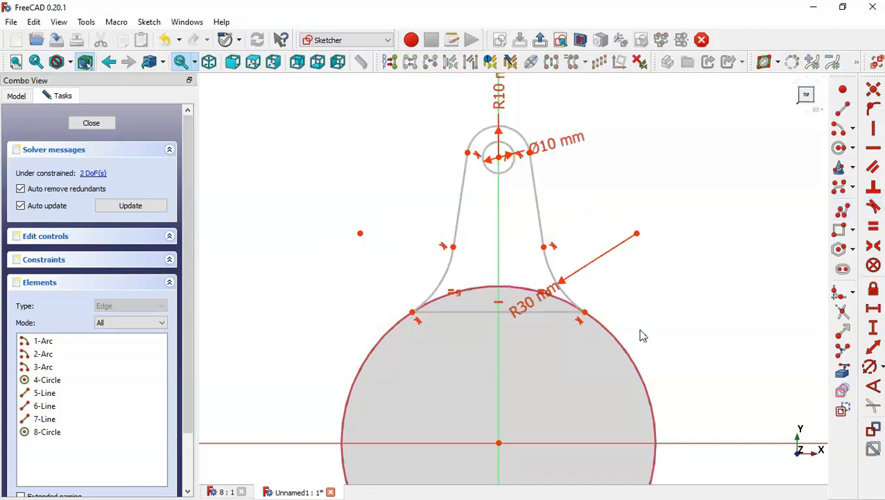
Step: Constrain the vertical distance from the large circle's center to the small circle's center to 60 mm
click(875, 329)
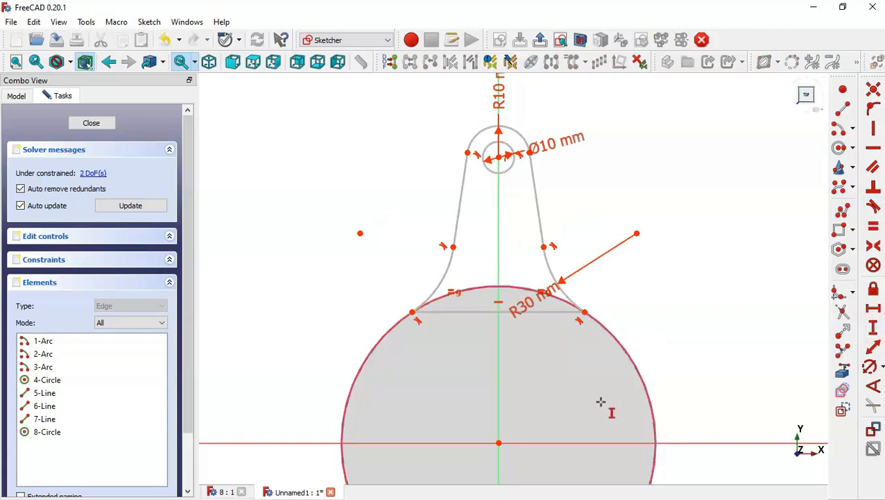
click(499, 442)
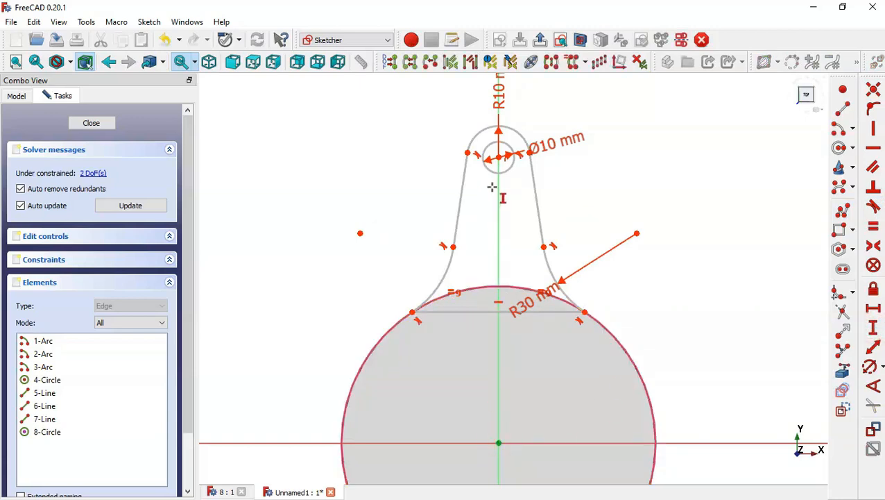
click(499, 158)
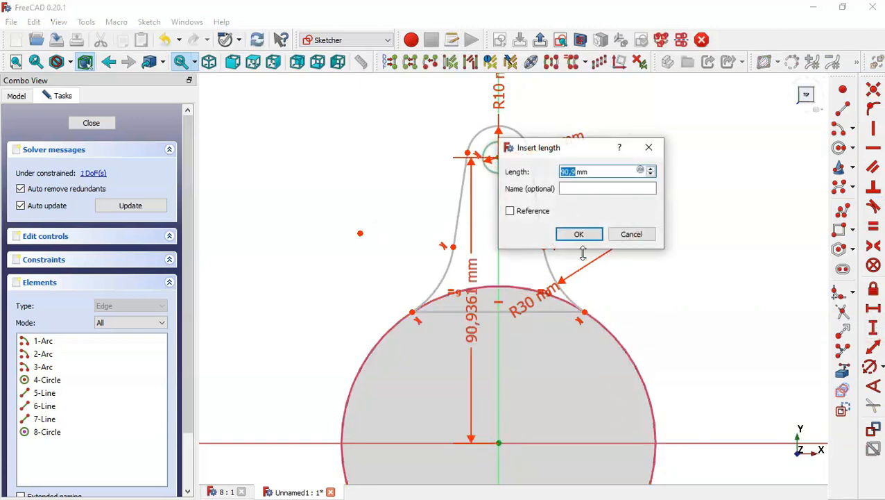
text(60)
key(Return)
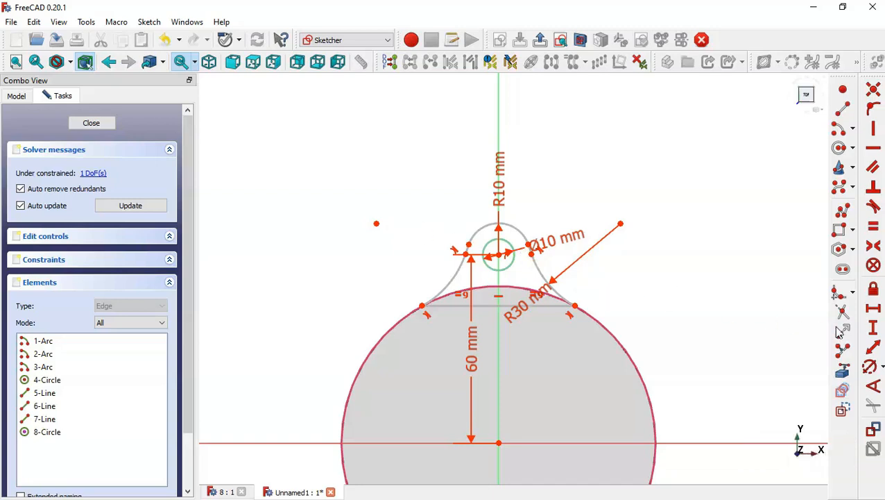
Step: Constrain the vertical distance from the large circle's center to the bottom line's right end to 40 mm
click(498, 442)
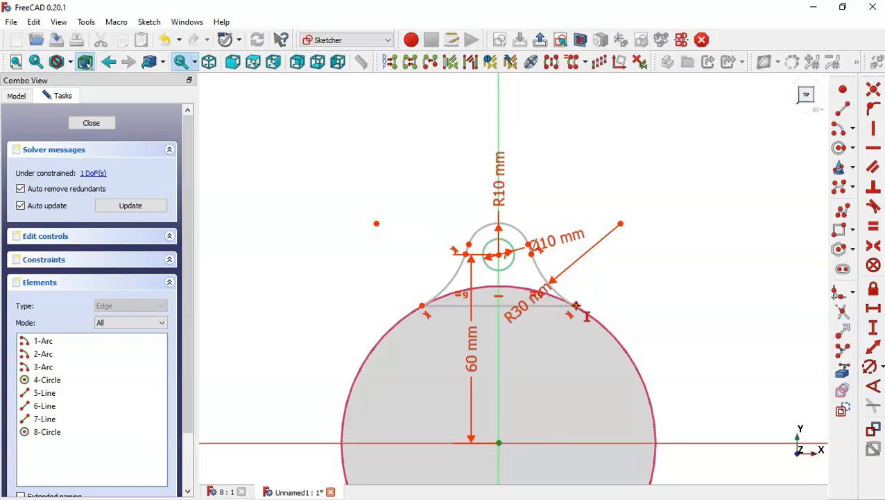
click(576, 305)
text(40)
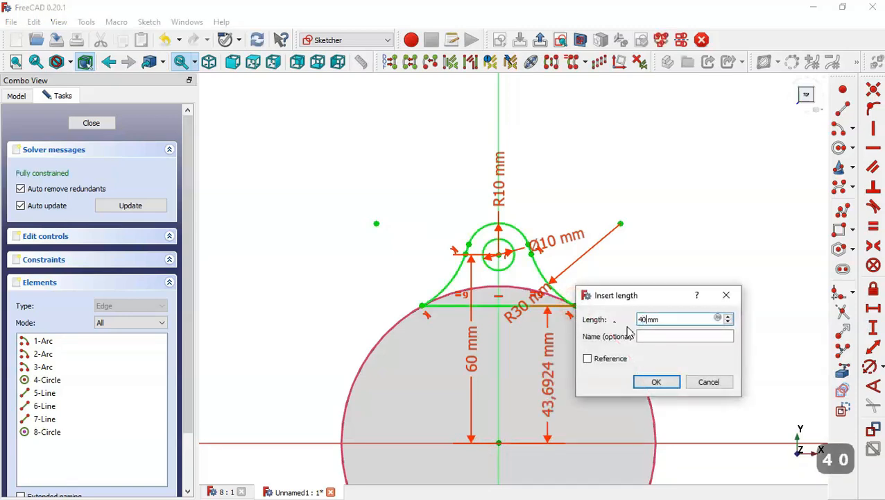
key(Return)
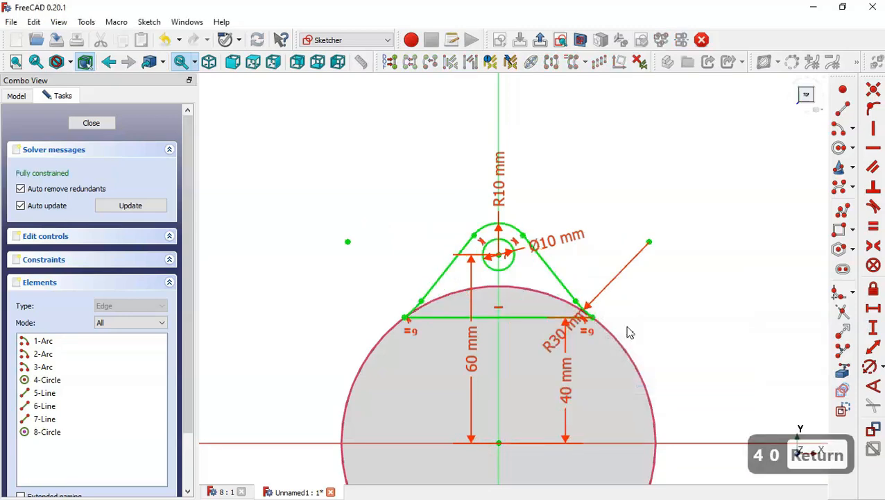
Step: Close the sketch and pad it 5 mm in the reversed direction to form the lug
click(104, 123)
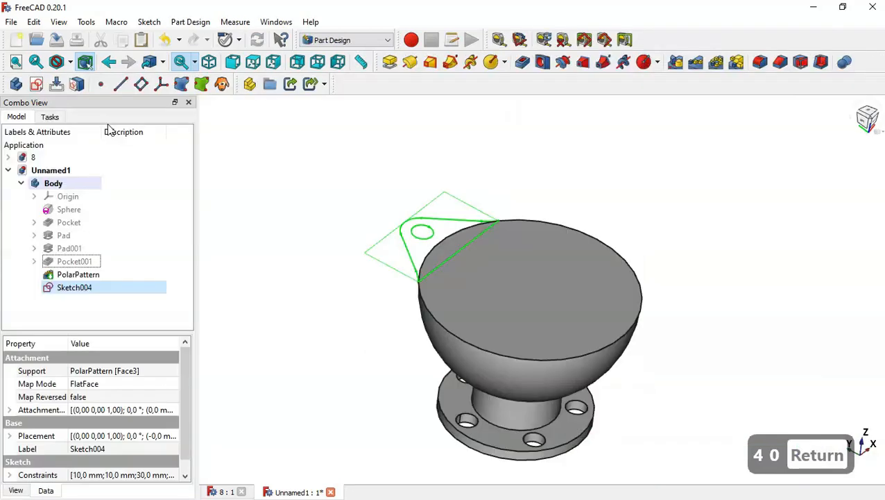
click(390, 61)
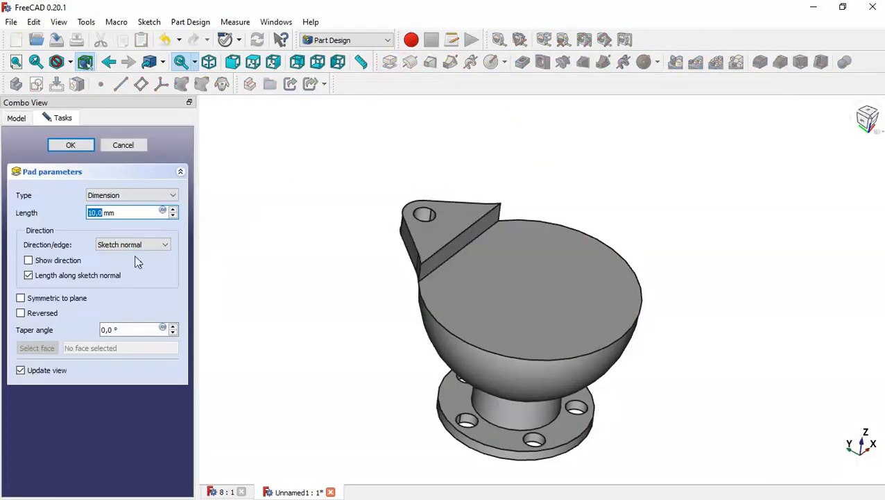
click(39, 314)
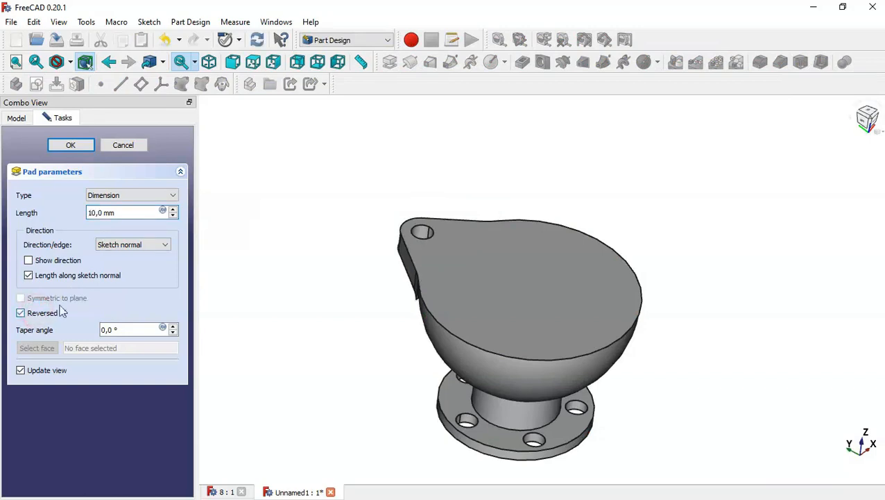
drag(125, 213, 51, 213)
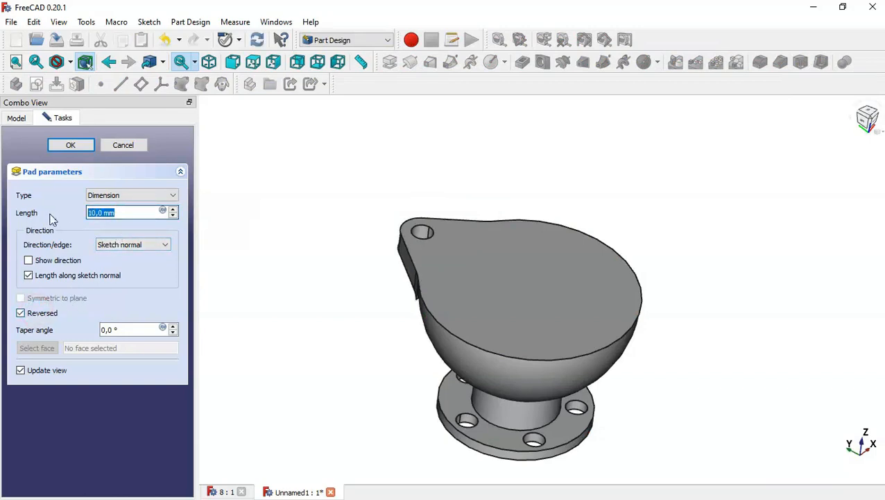
text(5)
click(71, 146)
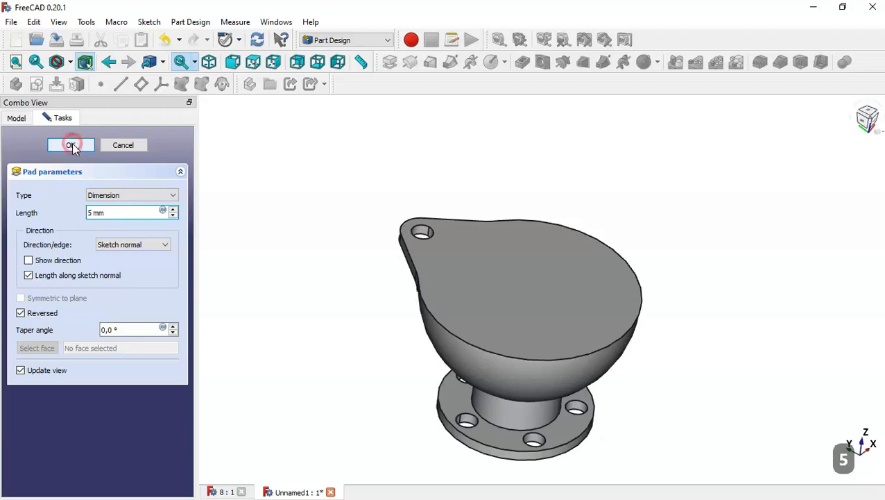
Step: Polar-pattern the lug pad around the normal sketch axis with 3 occurrences over 360°
middle_drag(333, 268, 377, 236)
click(71, 290)
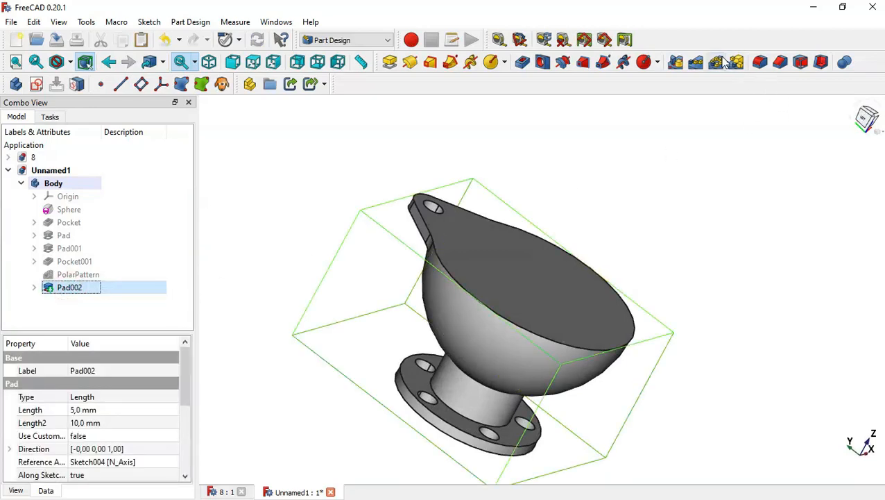
click(717, 63)
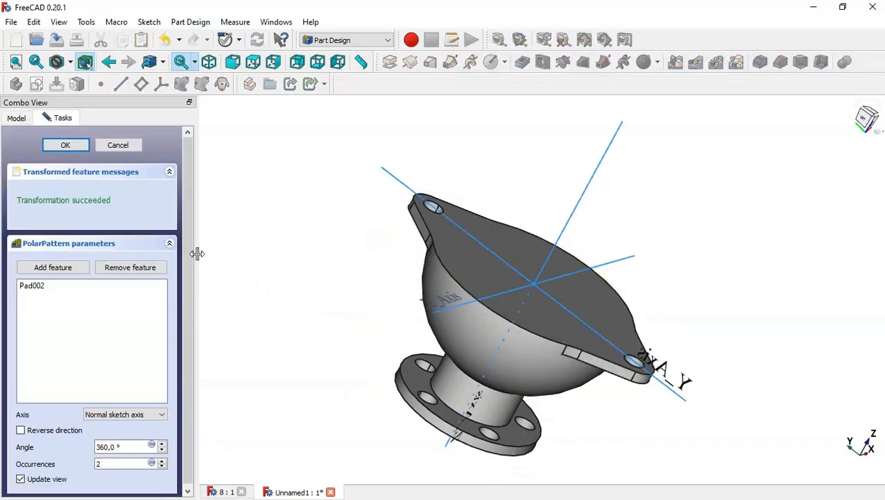
click(121, 461)
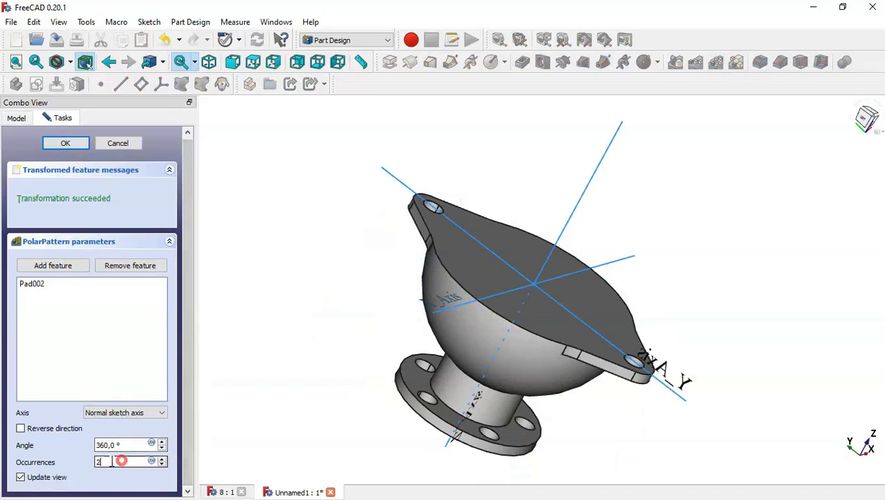
key(BackSpace)
text(3)
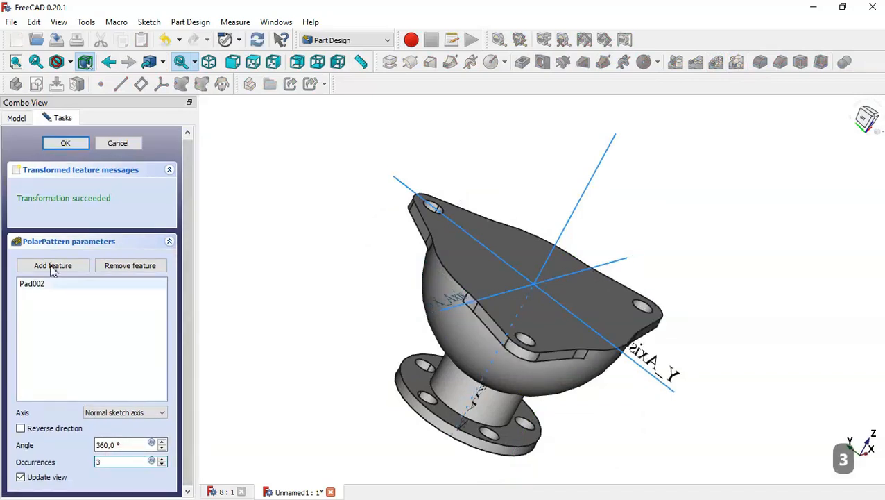
click(67, 143)
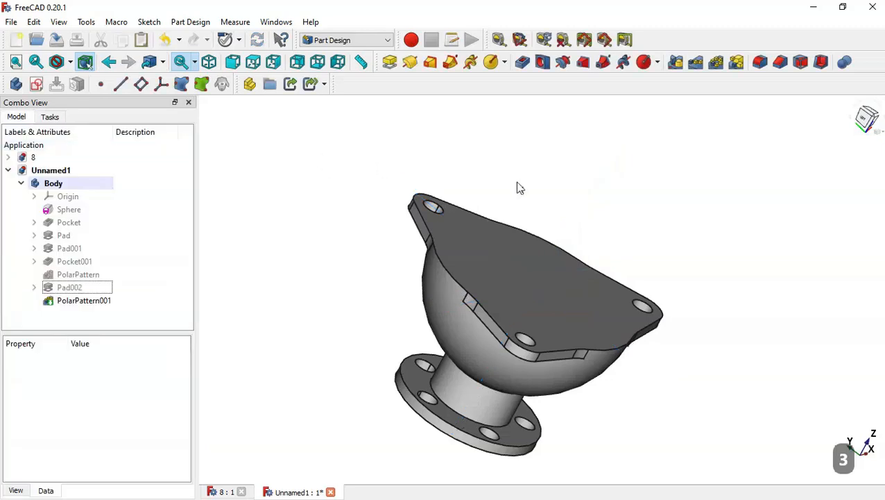
Step: Examine the reference model's bowl dimensions in the other document
key(Home)
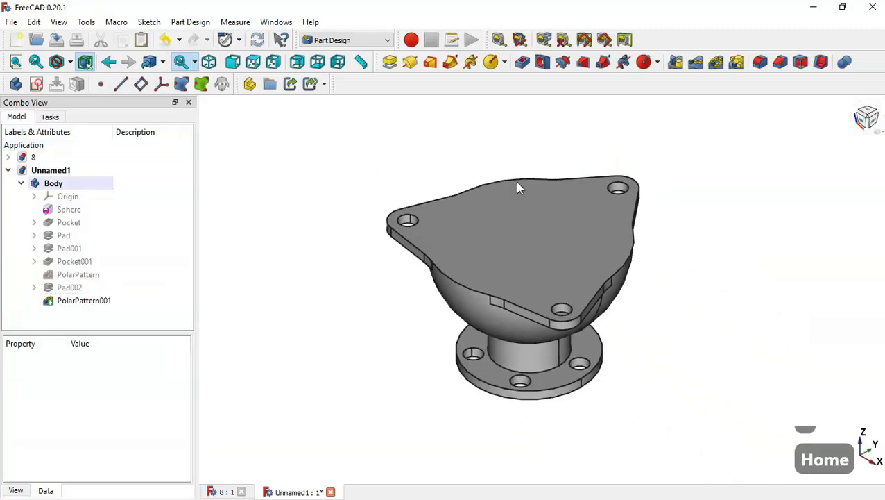
click(227, 492)
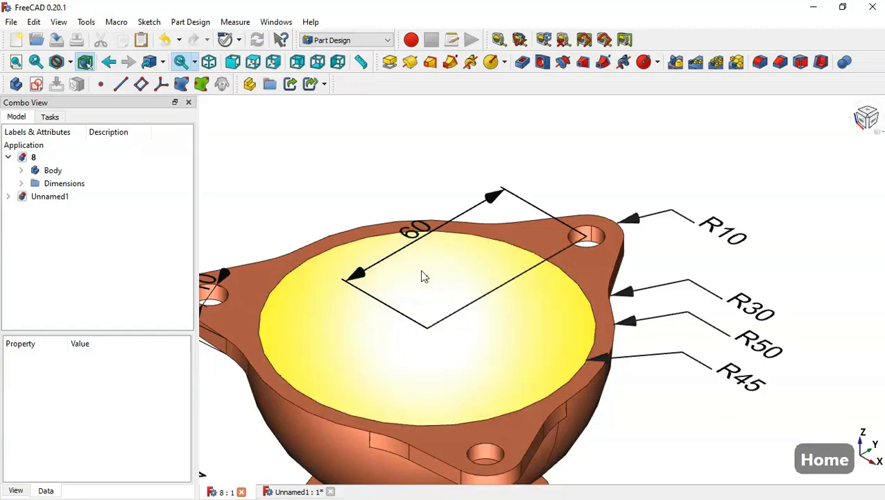
scroll(424, 276, down, 3)
middle_drag(423, 466, 455, 151)
key(Home)
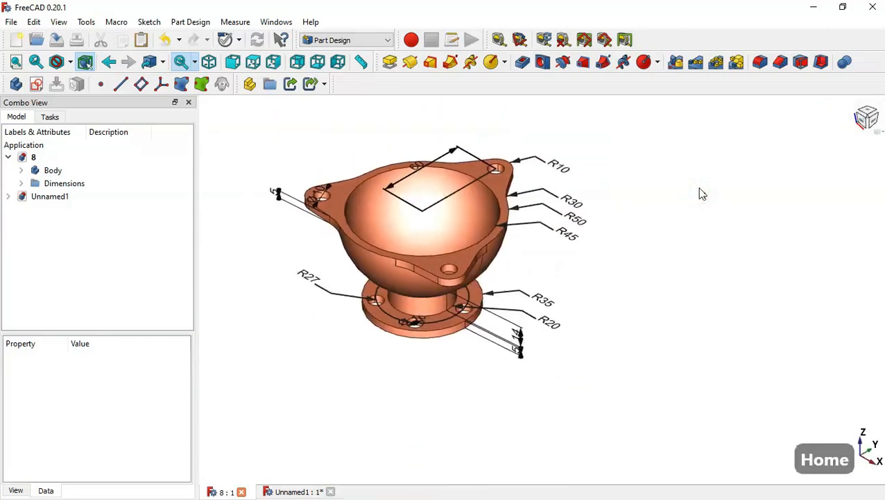
click(291, 491)
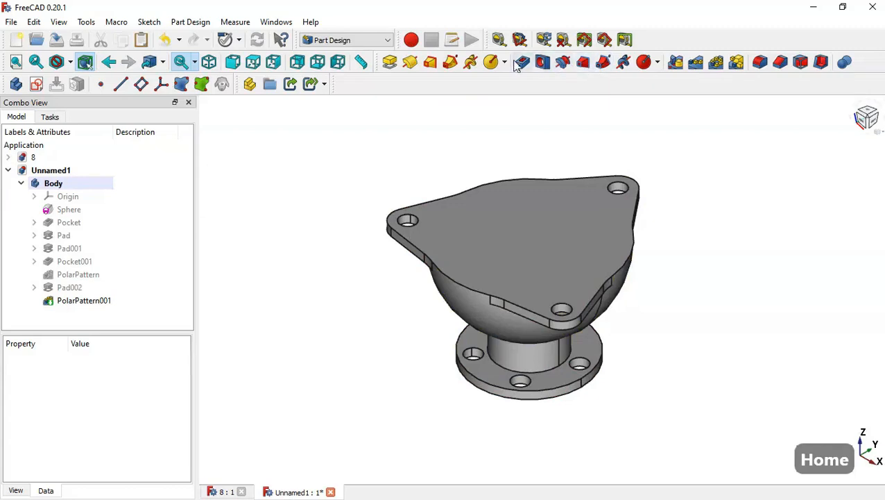
Step: Subtract a sphere of radius 45 mm from the body to hollow out the bowl
click(657, 62)
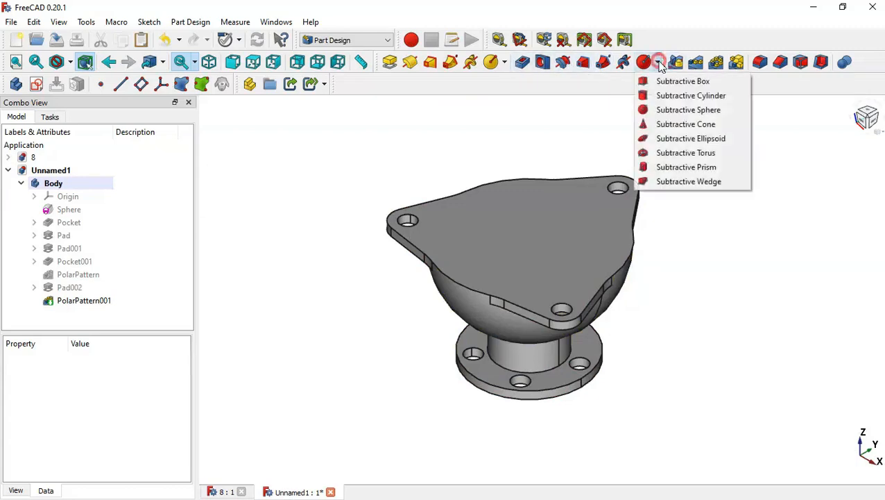
click(694, 109)
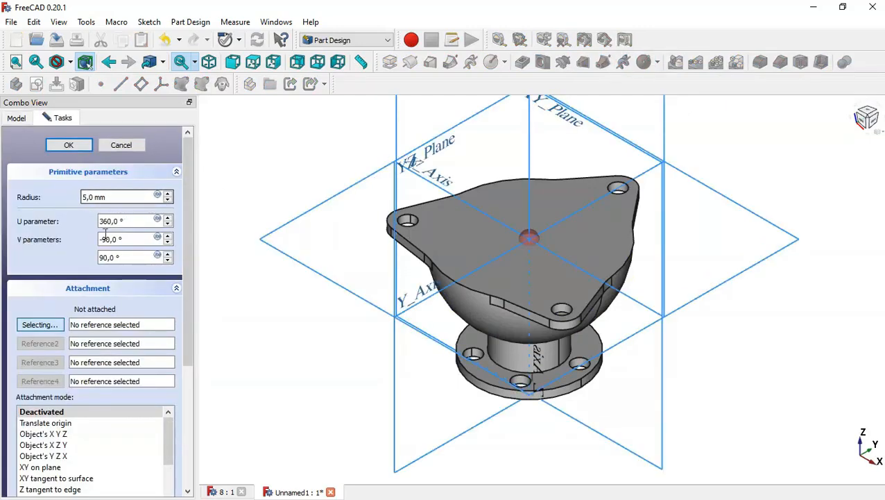
click(219, 492)
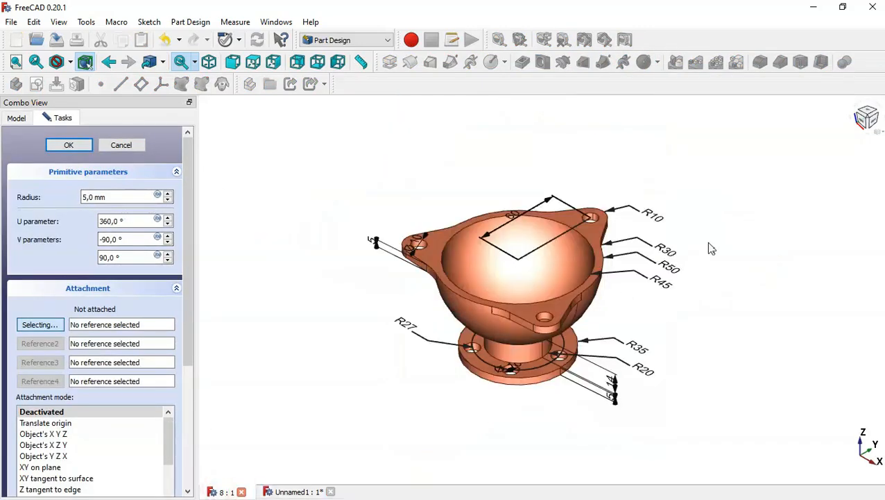
scroll(711, 248, up, 3)
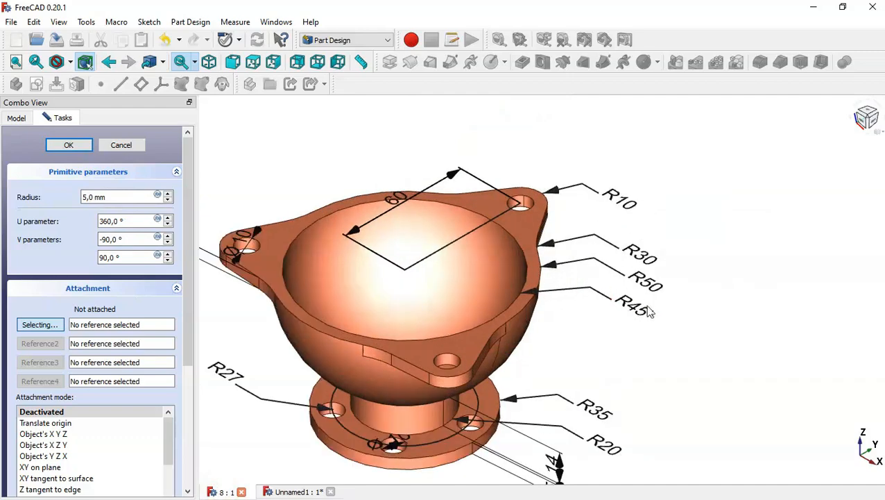
click(290, 492)
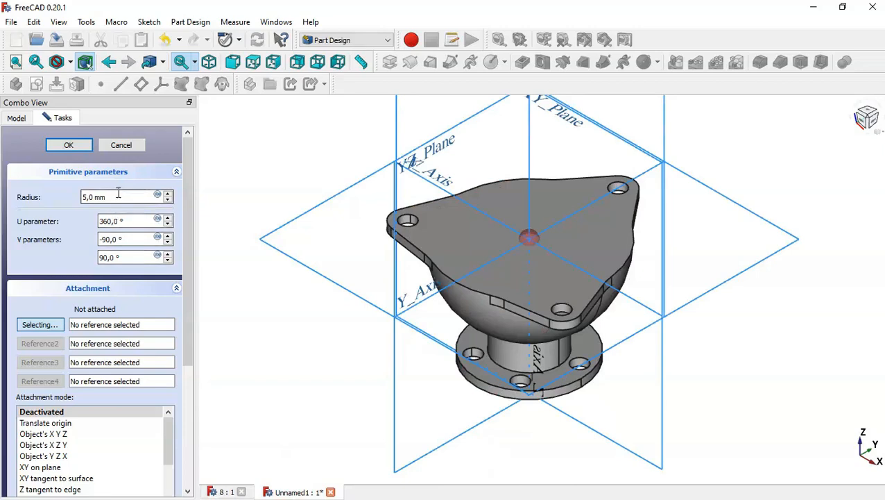
drag(115, 197, 49, 198)
text(45)
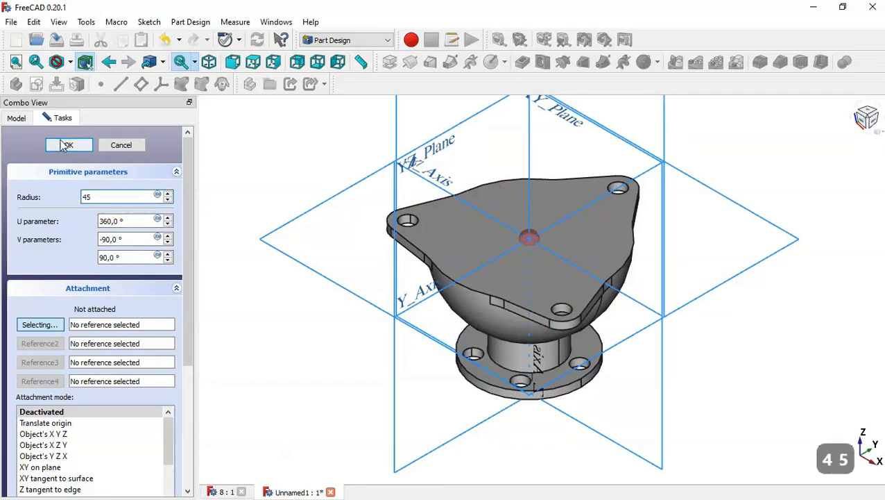
click(64, 147)
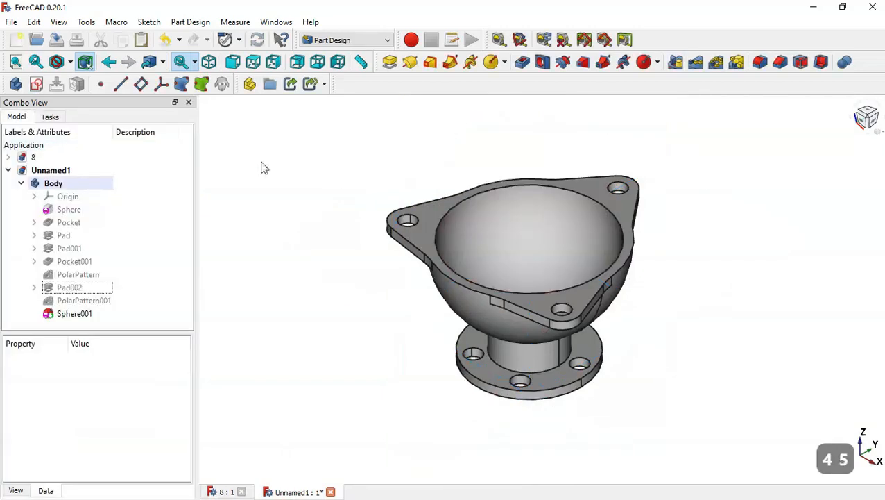
Step: Orbit the part and inspect the stem pad and its sketch in the model tree
middle_drag(424, 142, 444, 116)
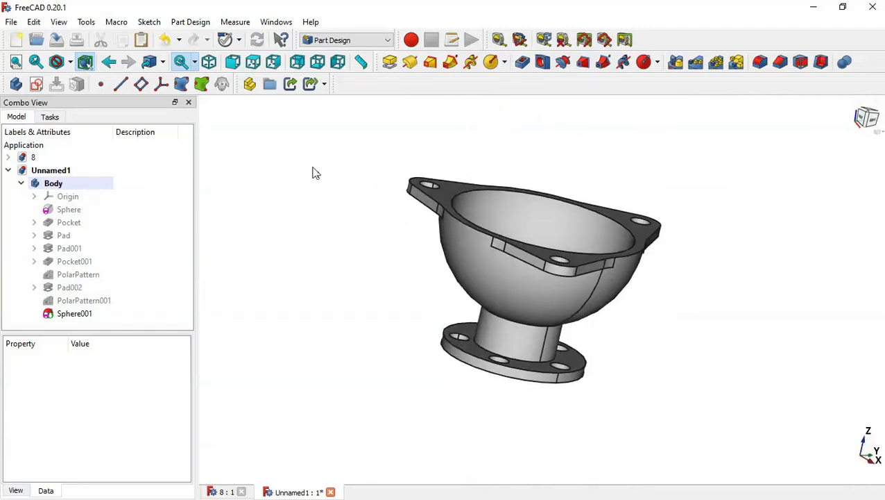
middle_drag(334, 277, 350, 216)
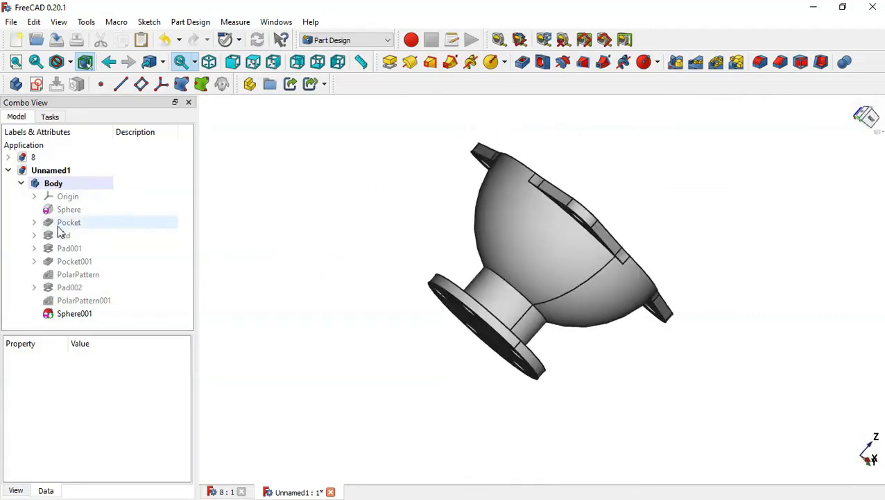
click(67, 240)
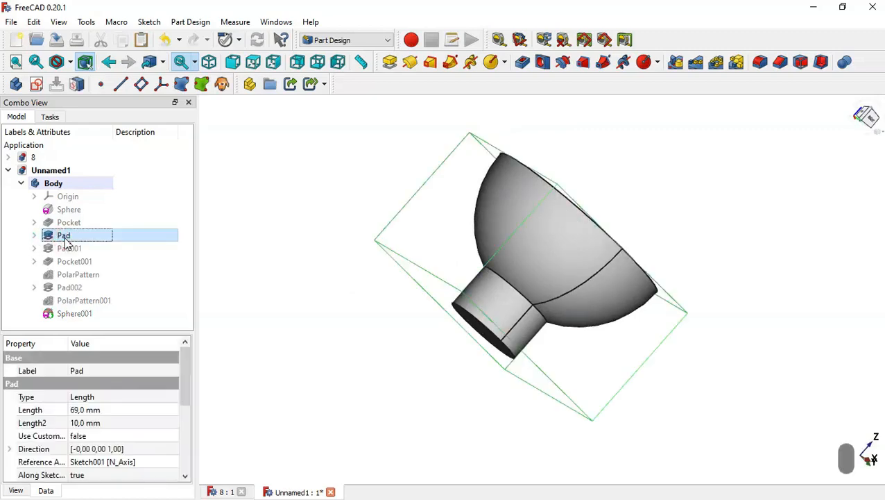
key(space)
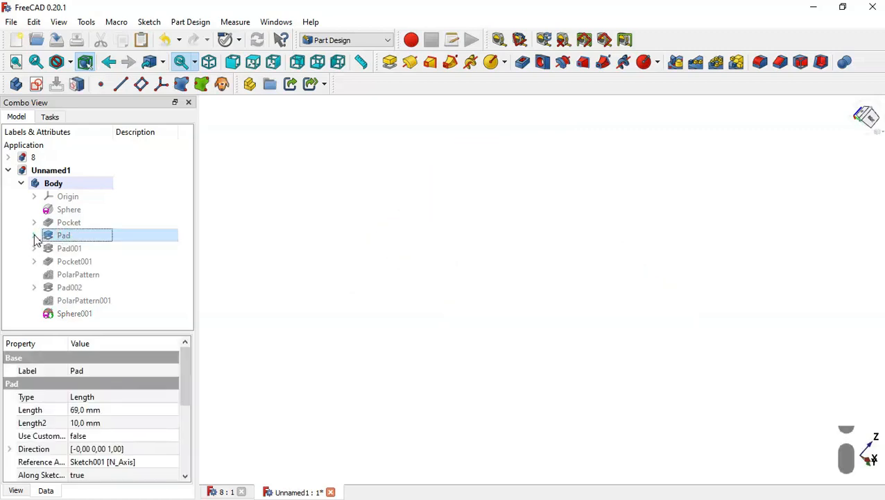
click(34, 236)
drag(188, 266, 188, 326)
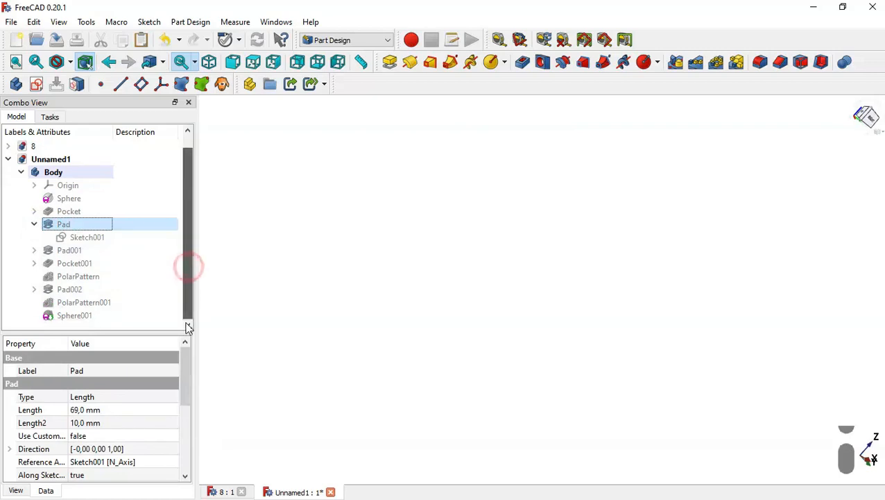
click(108, 315)
key(space)
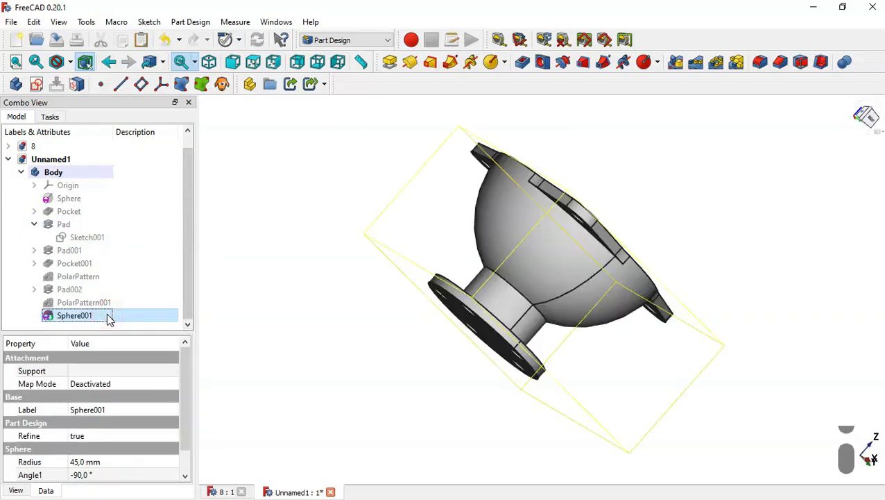
click(89, 237)
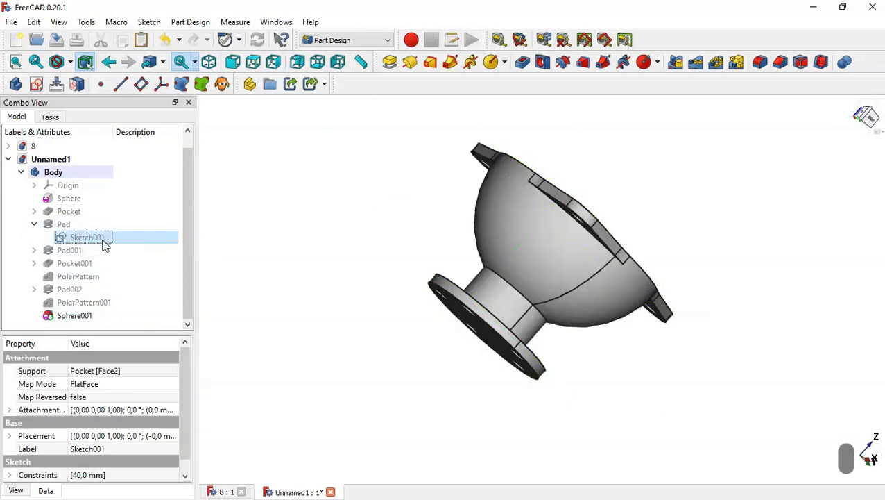
Step: Copy only the stem pad's sketch, without its dependencies, and paste it as a new sketch in the document
right_click(103, 244)
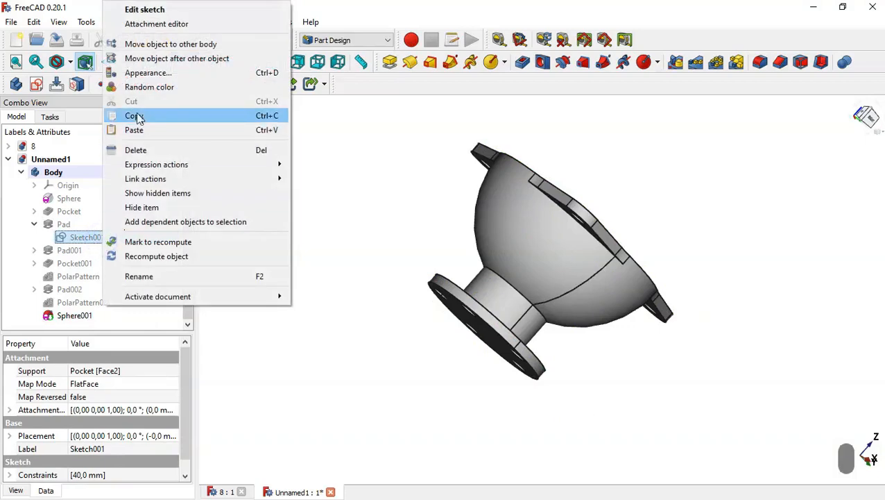
click(223, 116)
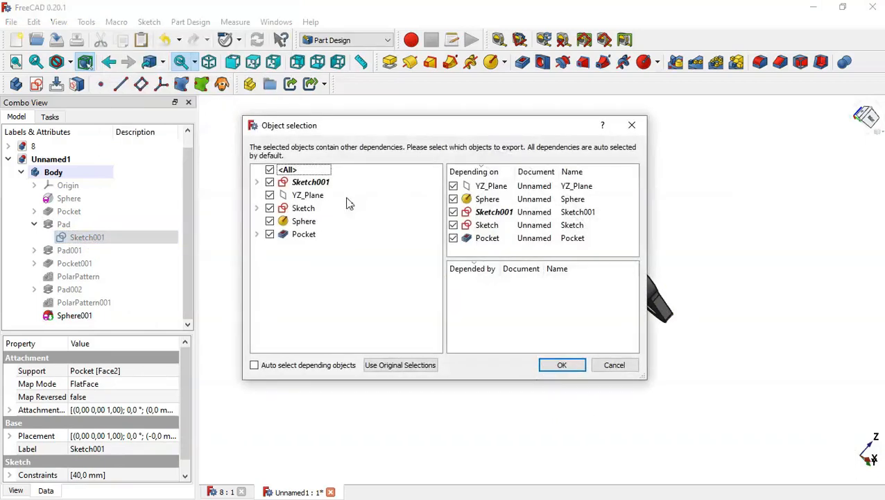
click(269, 170)
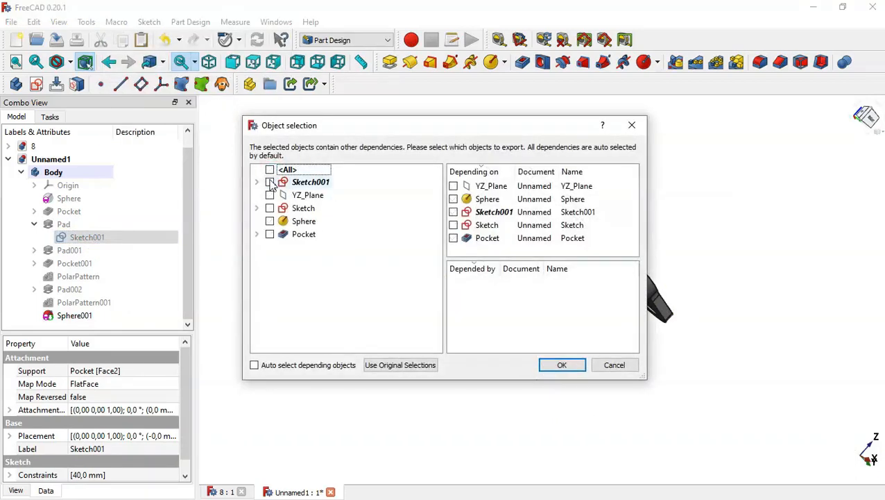
click(270, 182)
click(544, 366)
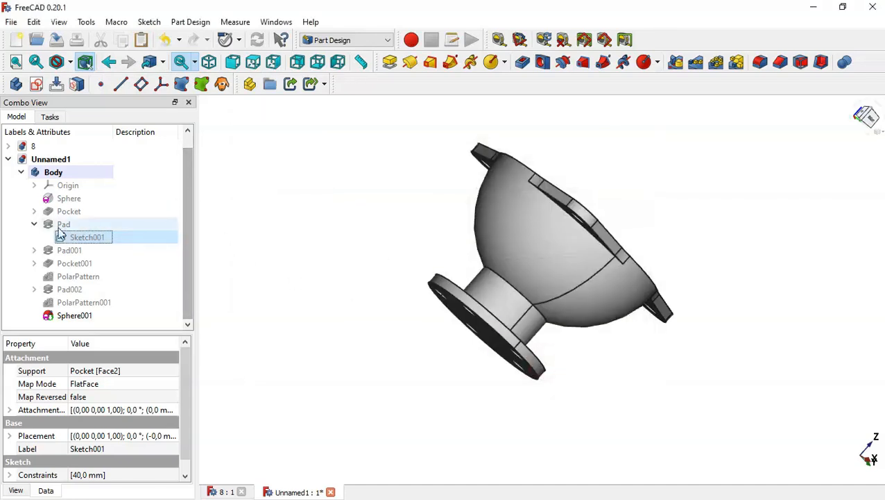
click(33, 225)
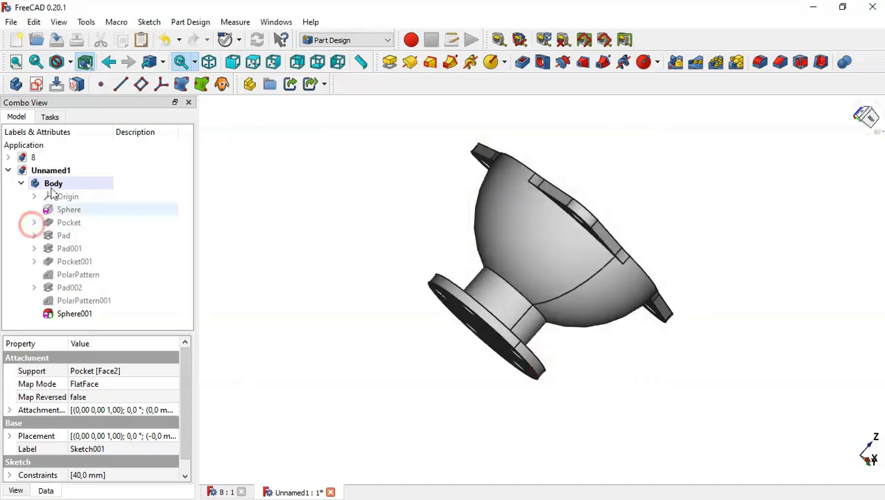
click(142, 42)
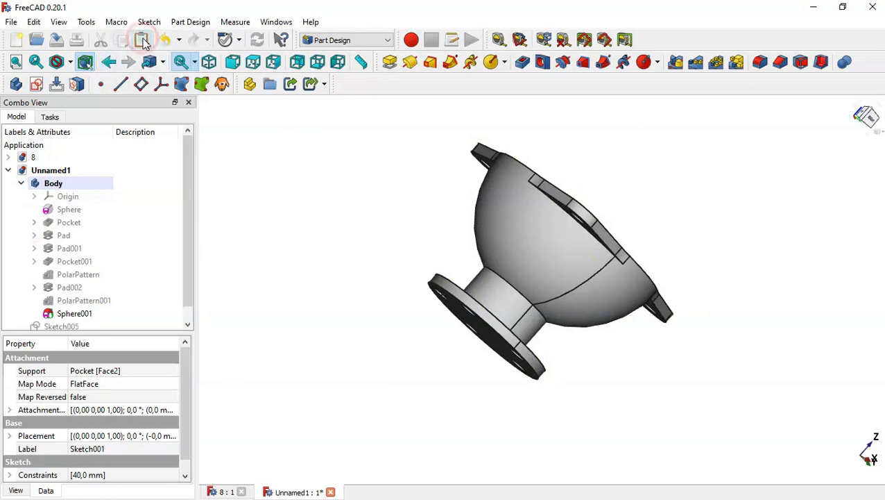
Step: Move the pasted sketch copy into the Body
drag(191, 205, 184, 300)
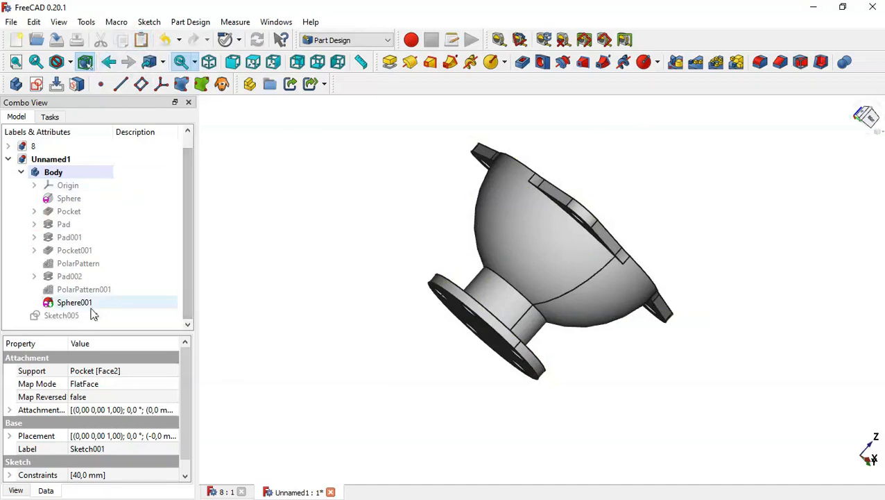
click(57, 316)
mouse_move(57, 317)
mouse_down()
mouse_move(85, 185)
mouse_move(78, 174)
mouse_up()
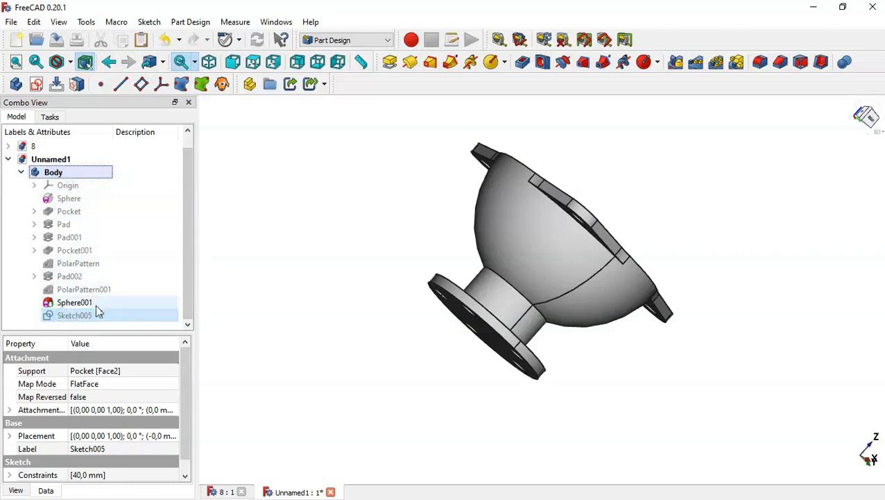
Step: Edit the copied sketch and set the circle's diameter to 30 mm, then close the sketch
click(321, 264)
key(Home)
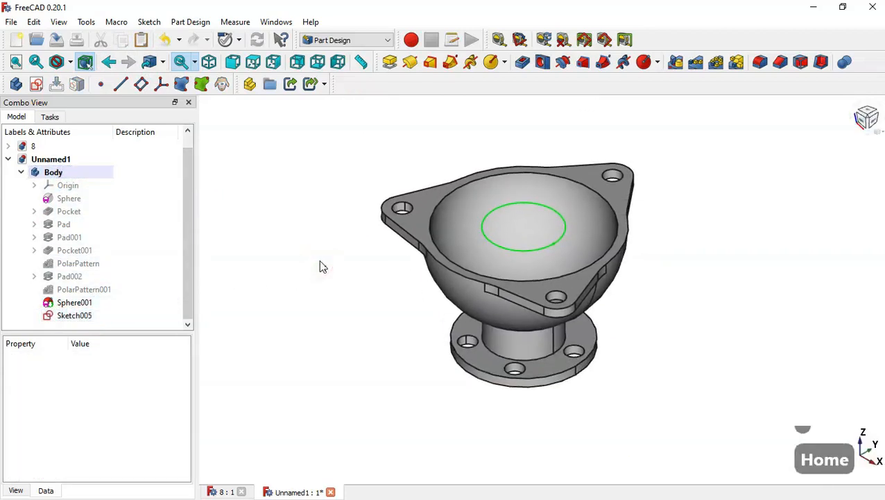
double_click(93, 317)
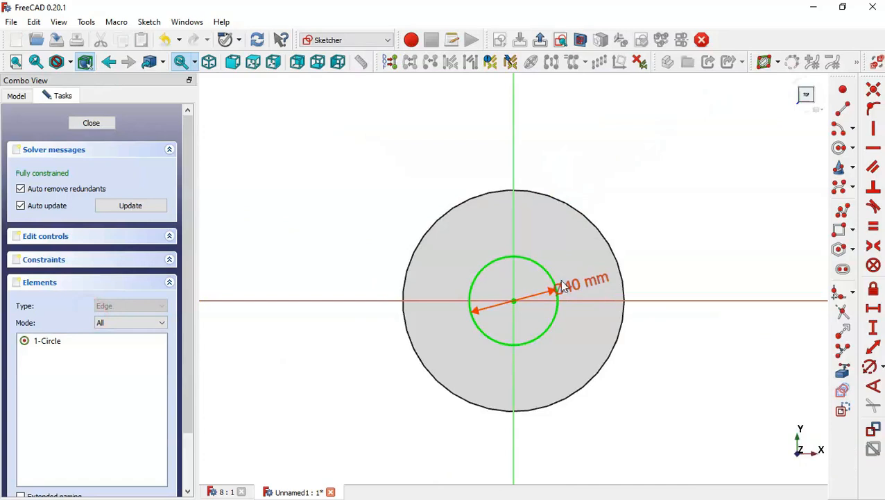
double_click(578, 290)
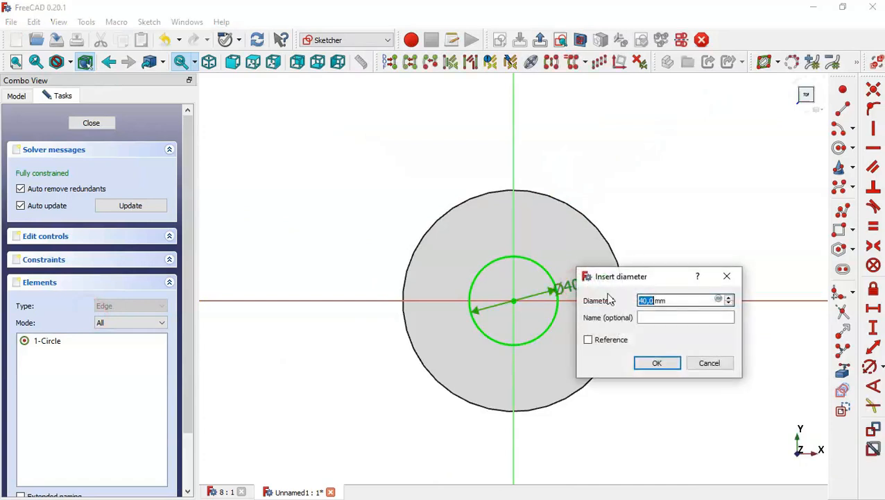
text(30)
key(Return)
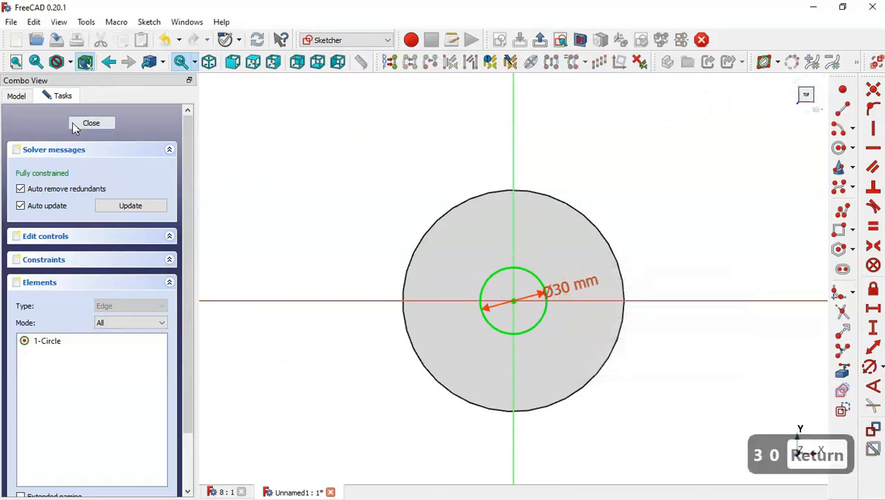
click(78, 125)
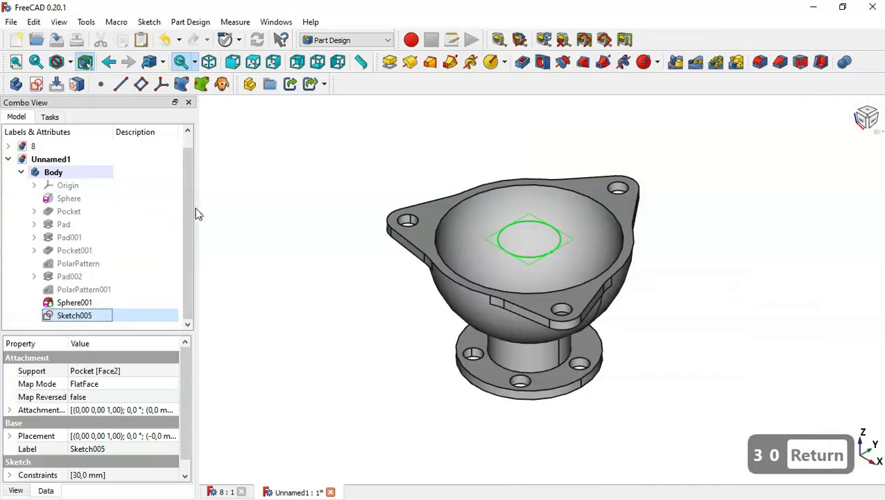
Step: Pocket the 30 mm circle sketch with type Through all to bore through the stem
click(524, 63)
click(135, 196)
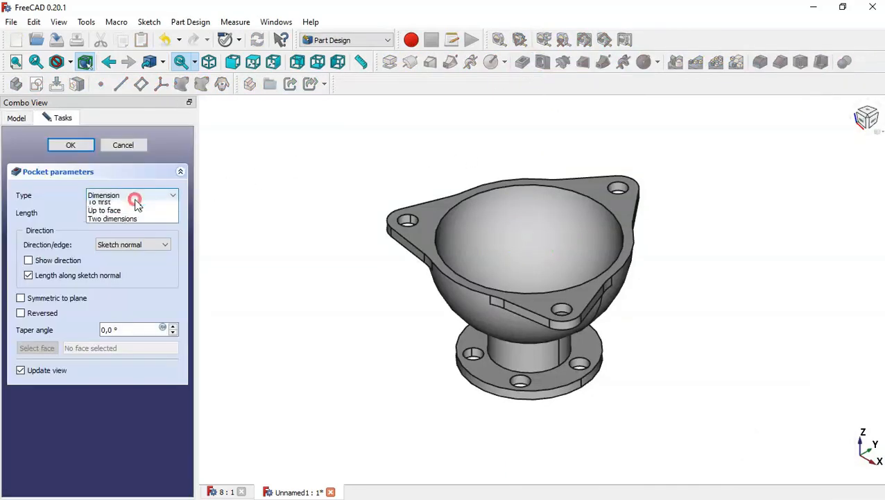
click(137, 215)
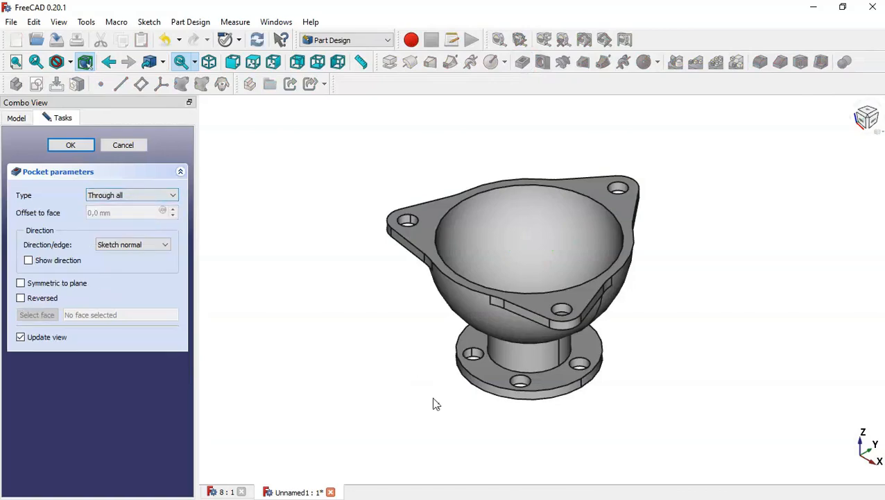
drag(434, 401, 291, 305)
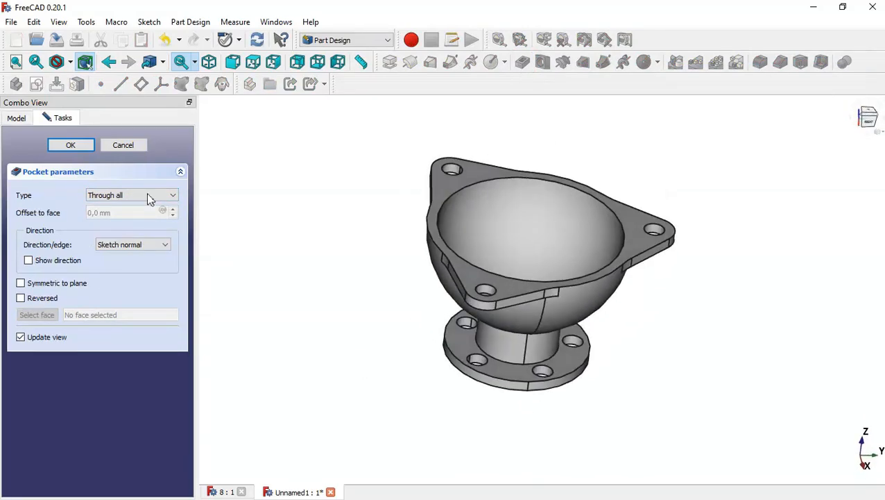
click(87, 147)
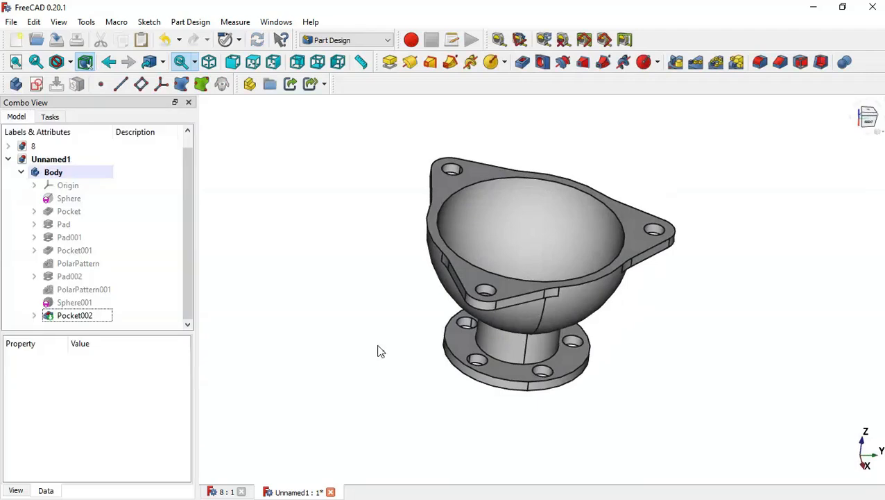
key(Home)
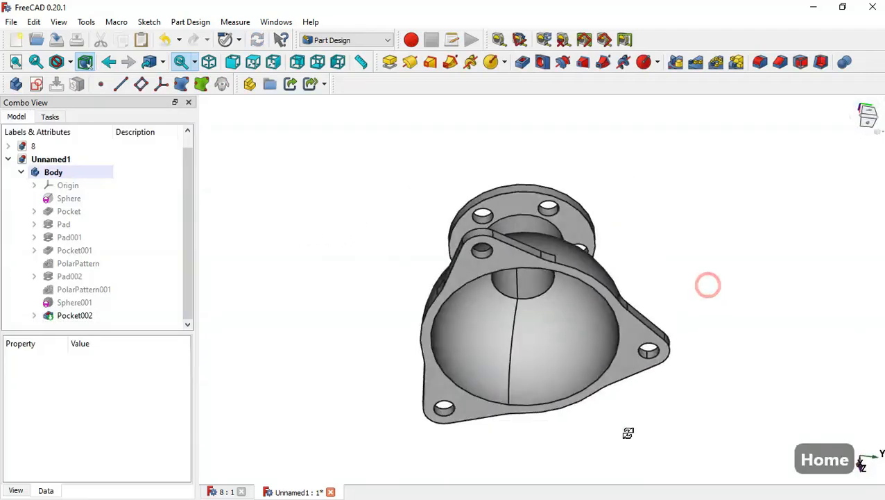